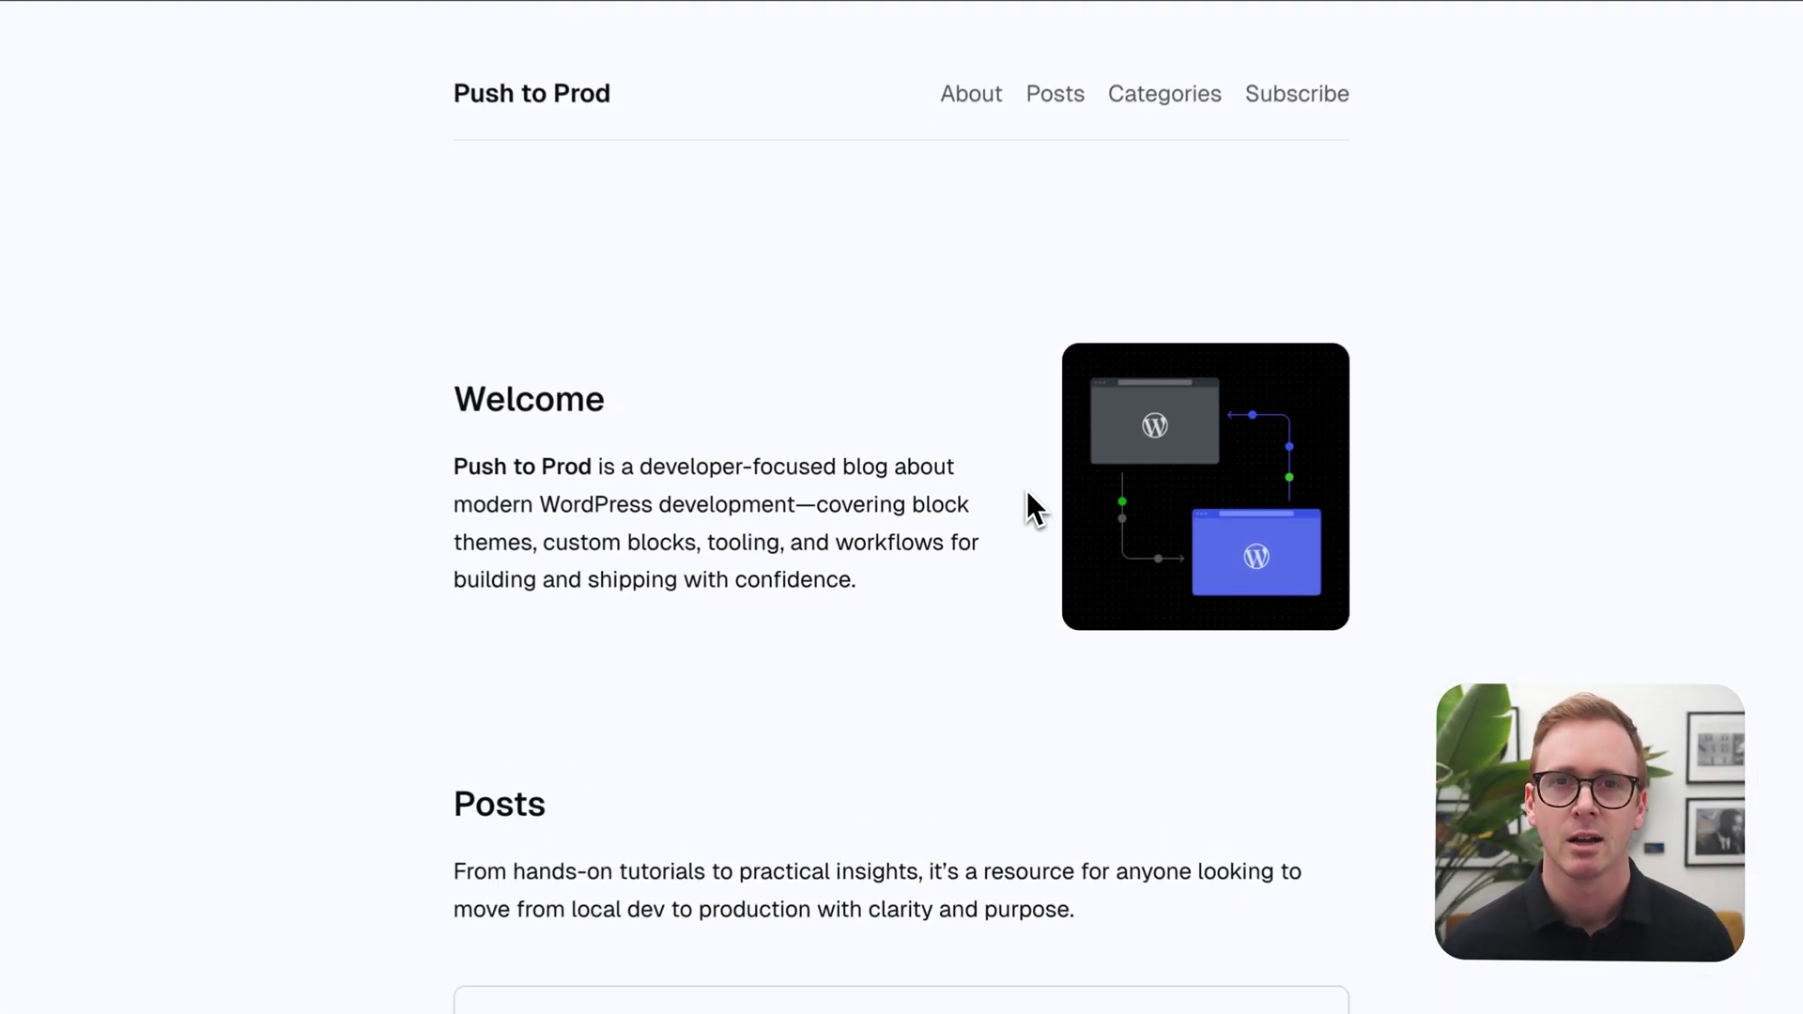
Step: Open the Push to Prod site overview from the Sites list, highlighting its Business plan
{"action": "scroll", "coordinate": [1028, 493], "scroll_direction": "down", "scroll_amount": 10}
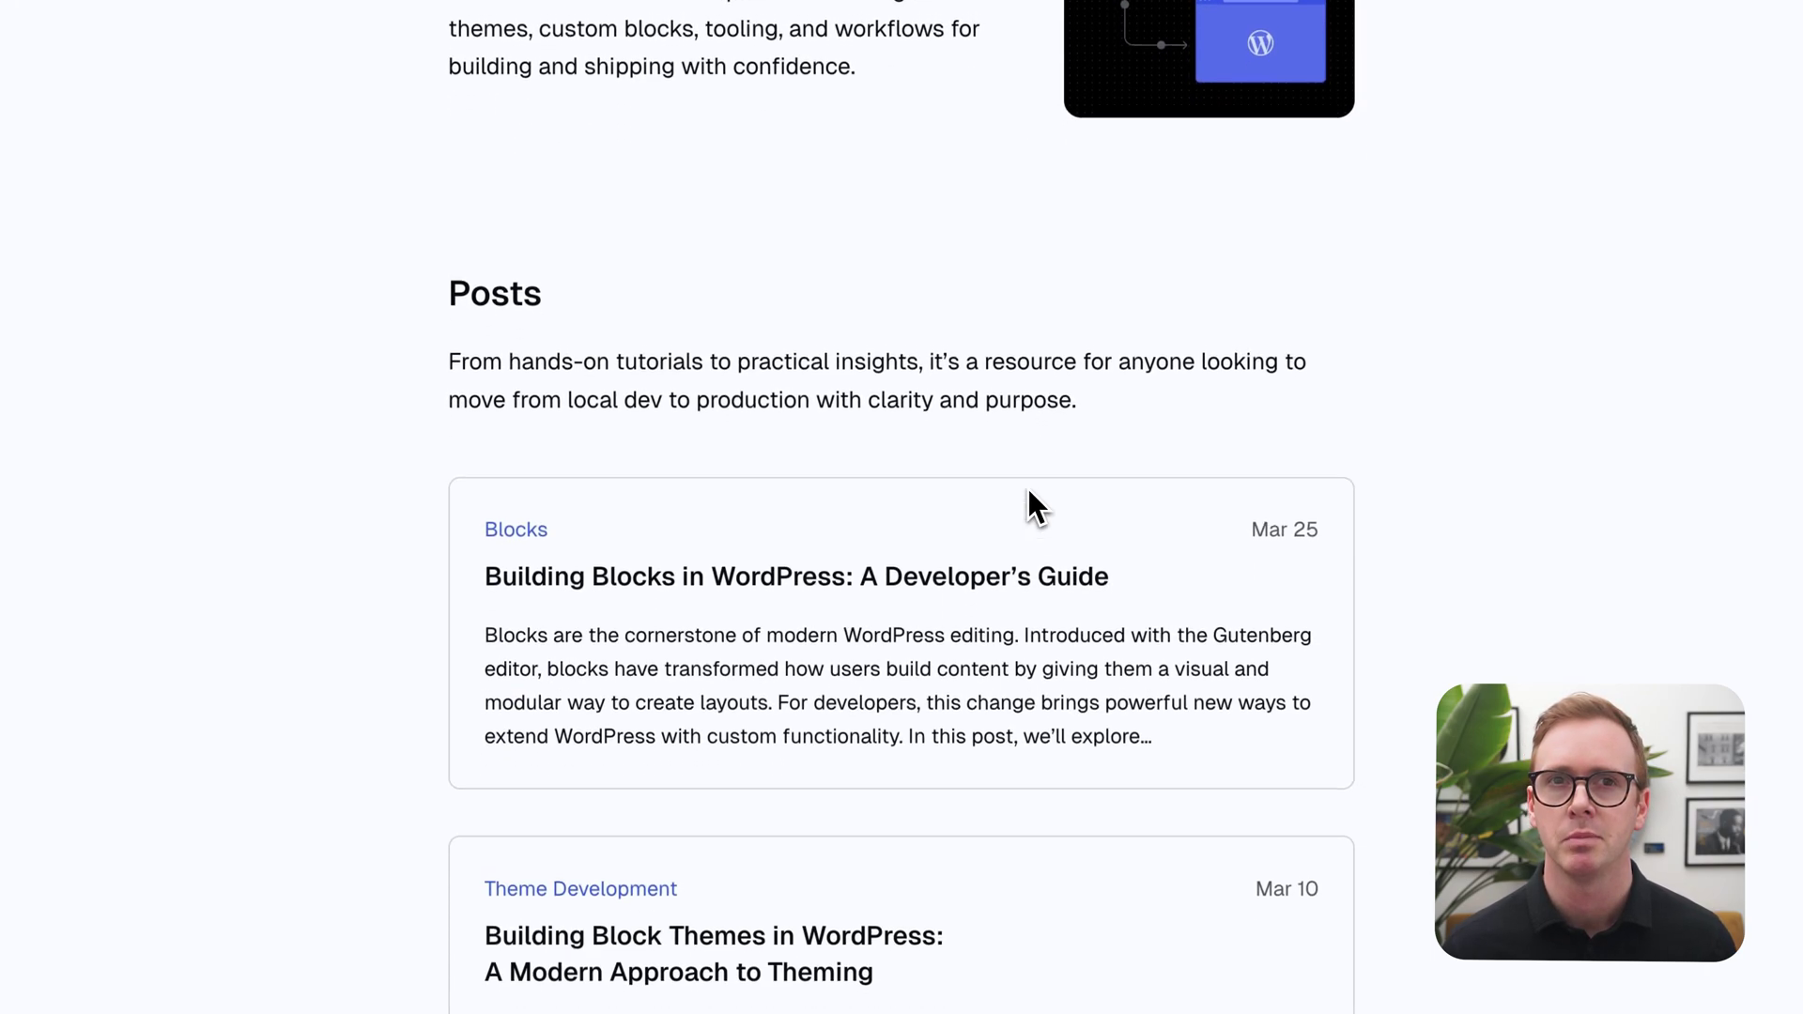
{"action": "scroll", "coordinate": [1030, 495], "scroll_direction": "down", "scroll_amount": 3}
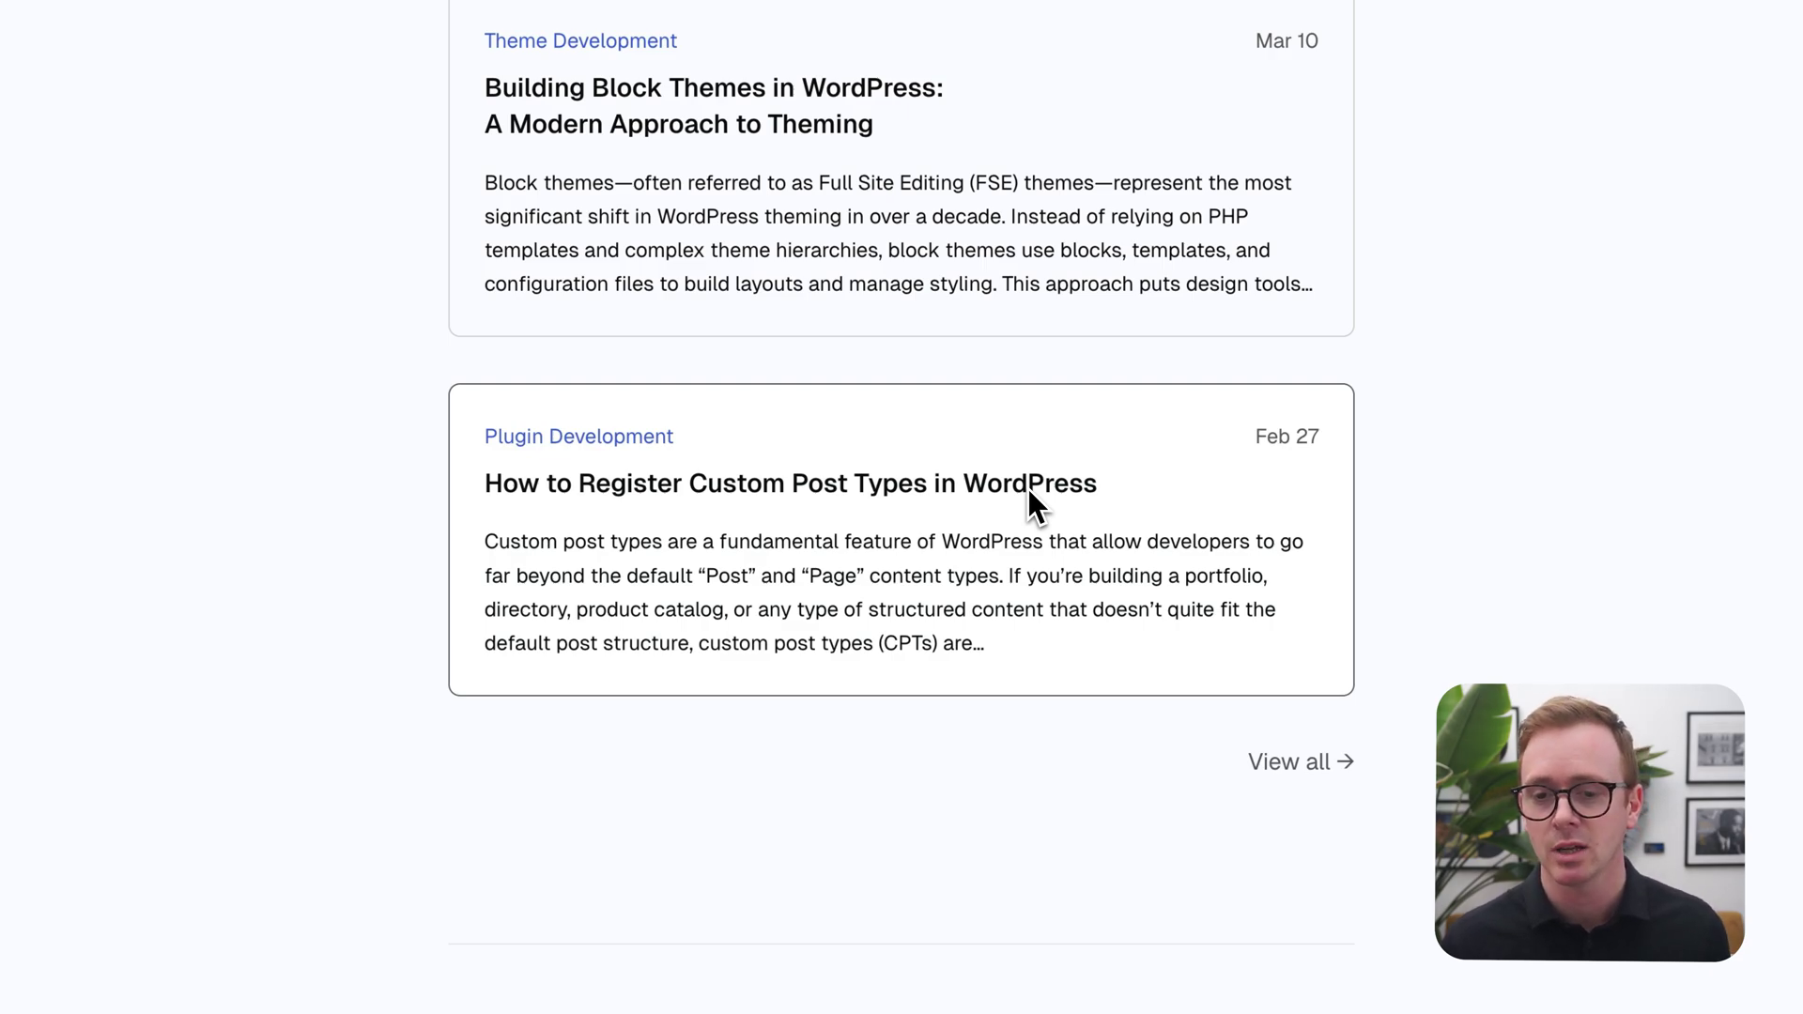
{"action": "scroll", "coordinate": [1028, 488], "scroll_direction": "up", "scroll_amount": 15}
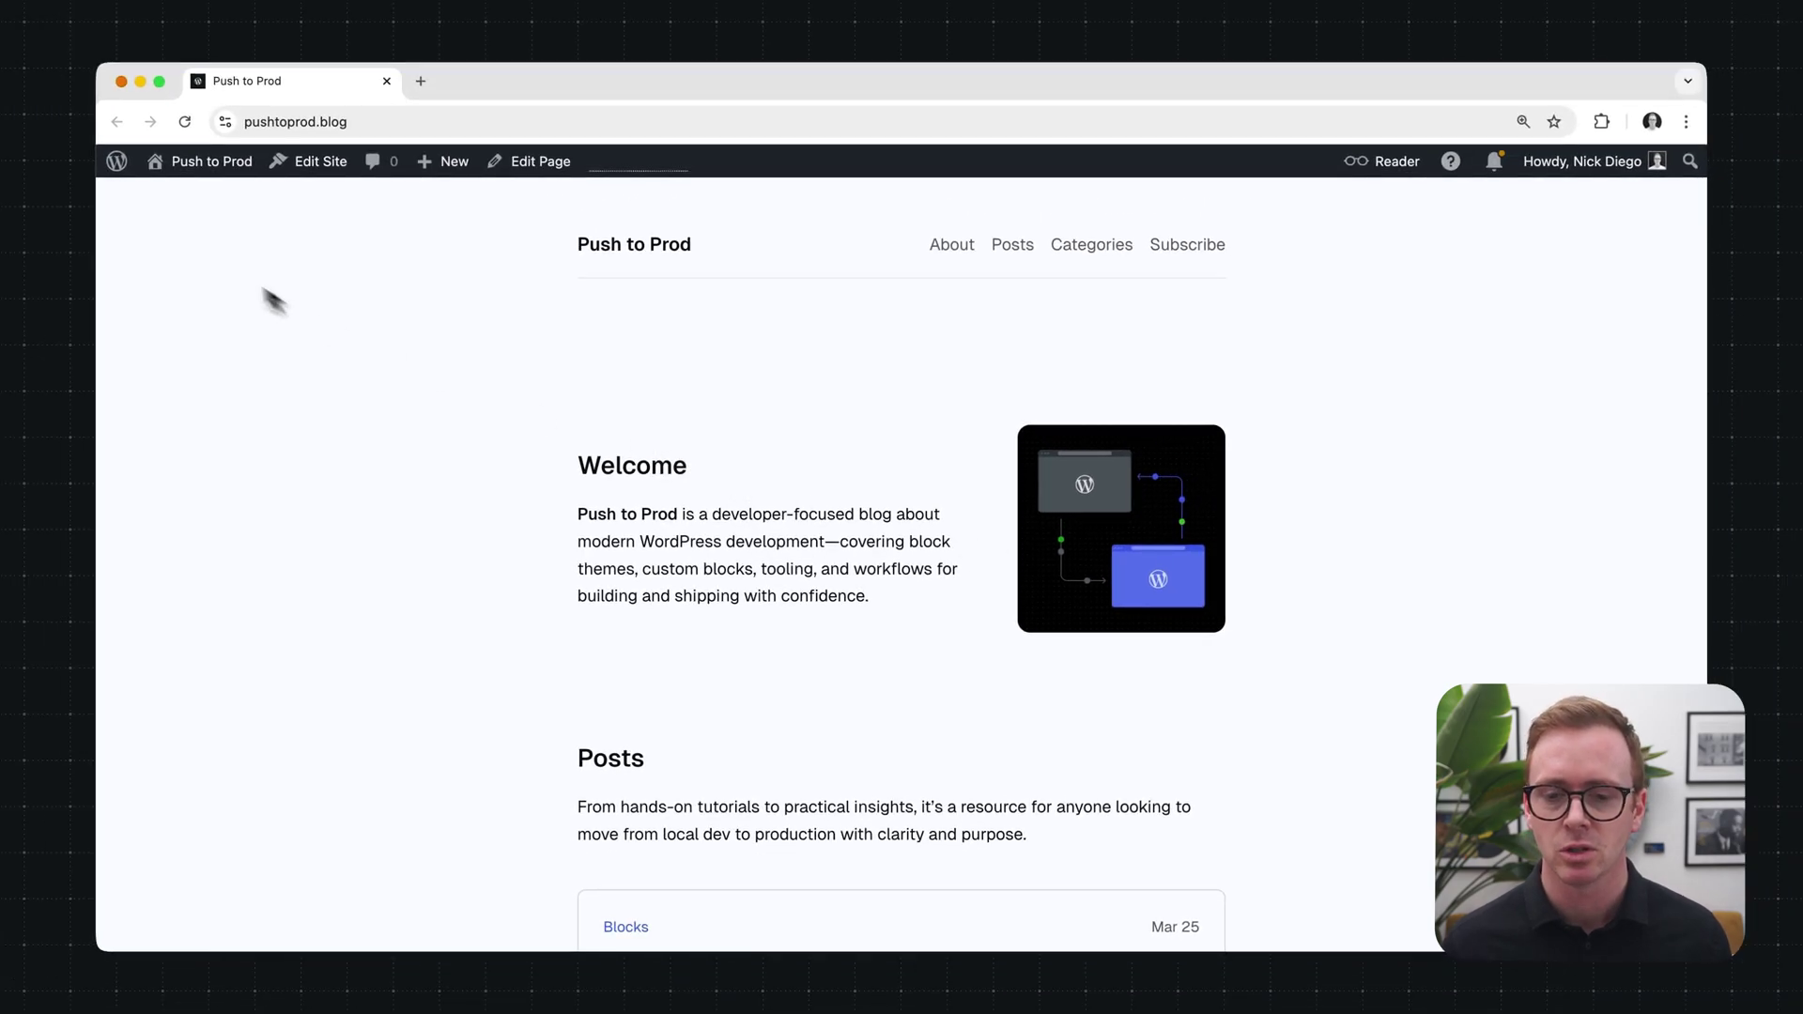
{"action": "mouse_move", "coordinate": [20, 75]}
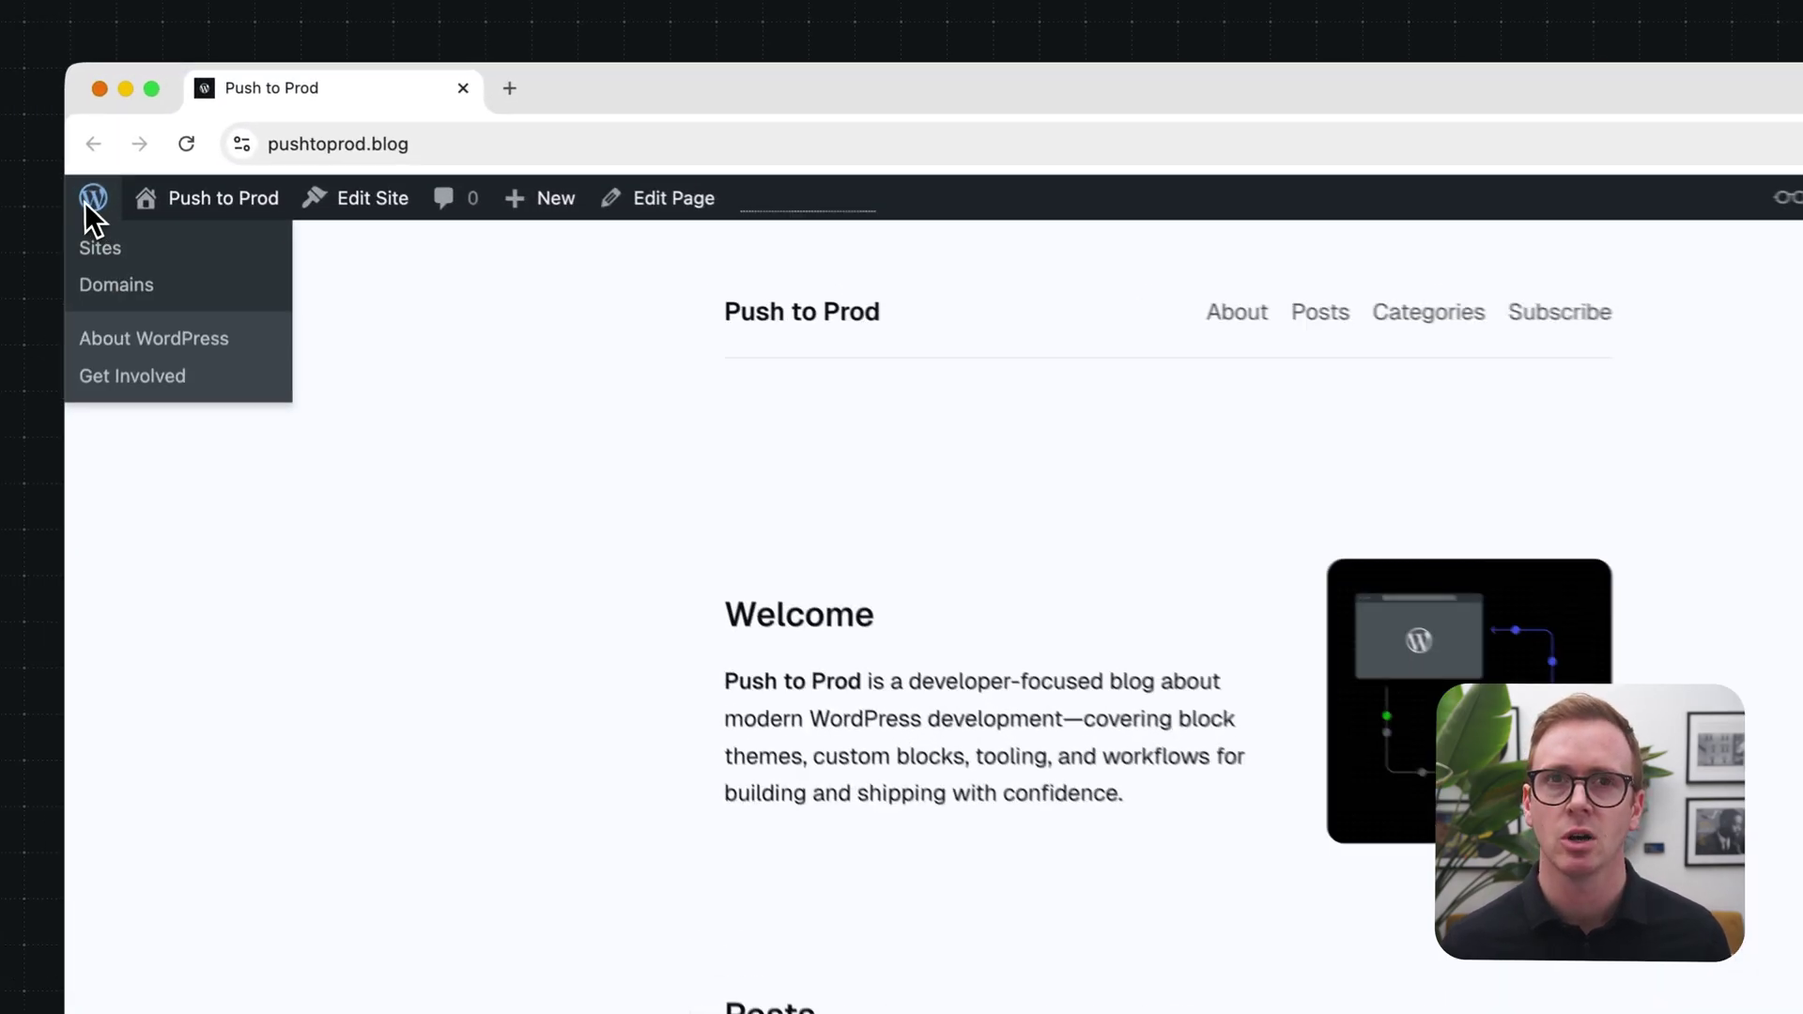
{"action": "left_click", "coordinate": [89, 254]}
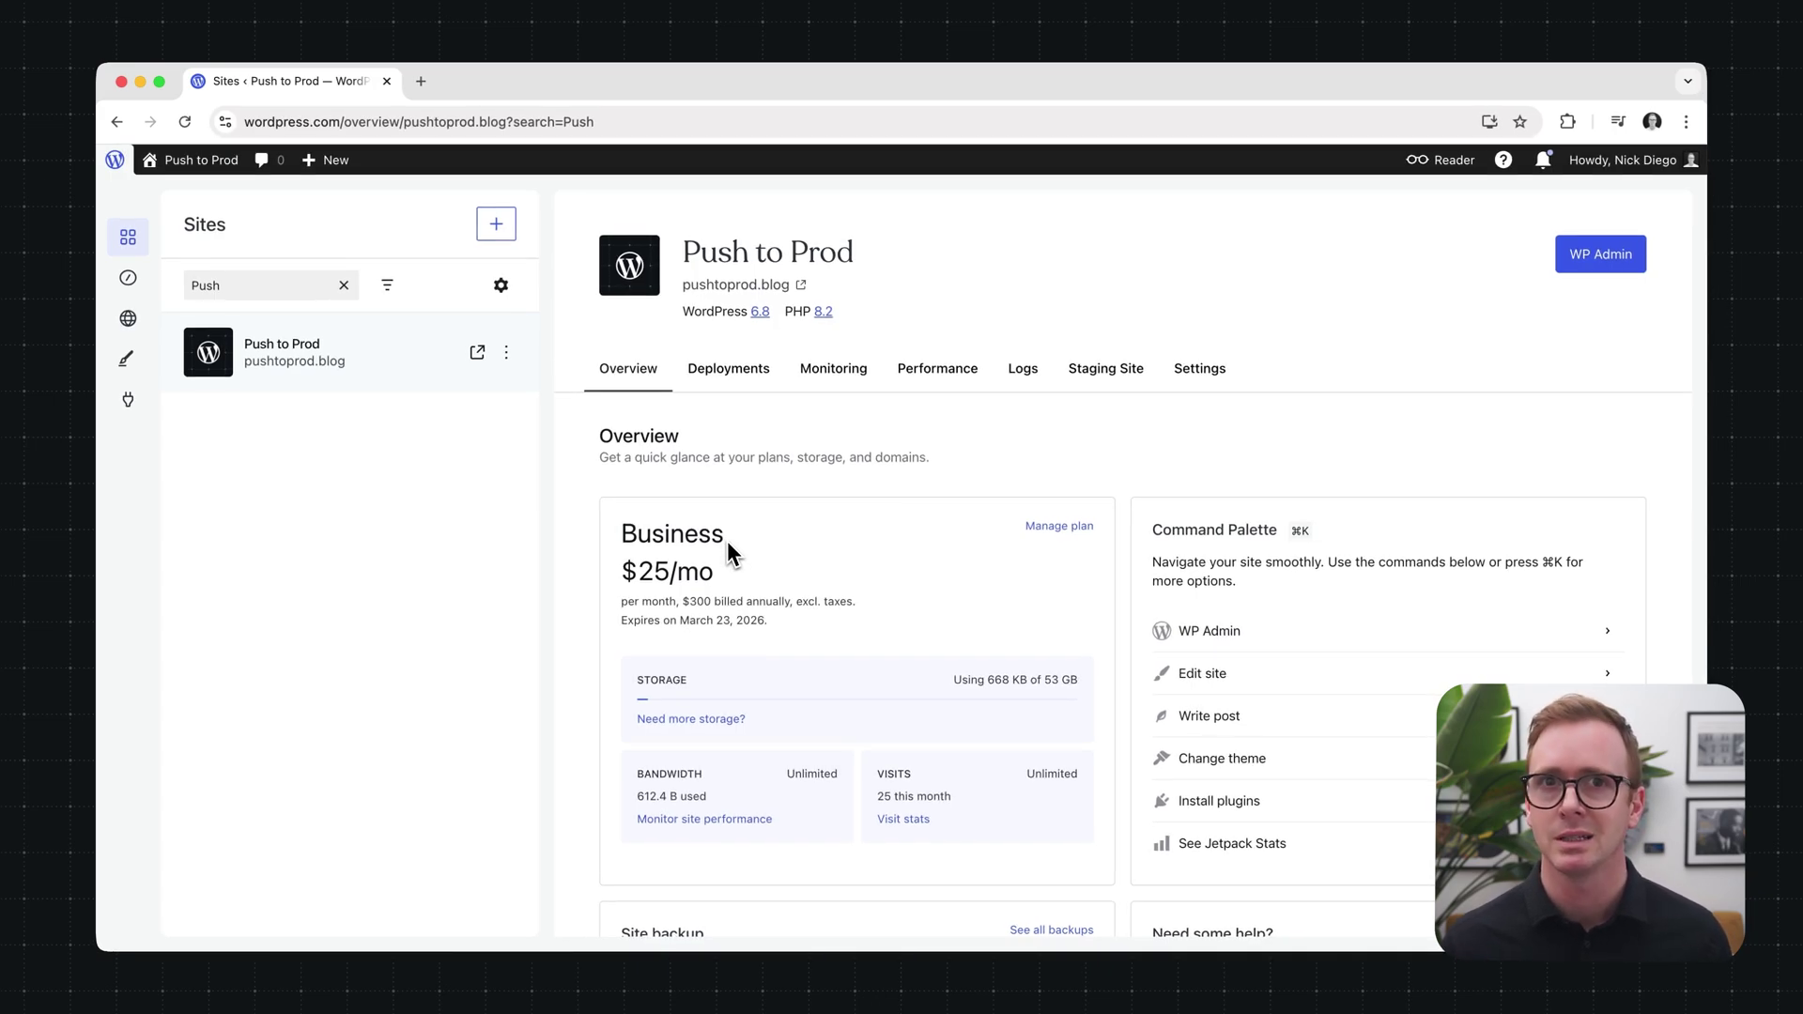
{"action": "left_click_drag", "start_coordinate": [723, 545], "coordinate": [608, 545]}
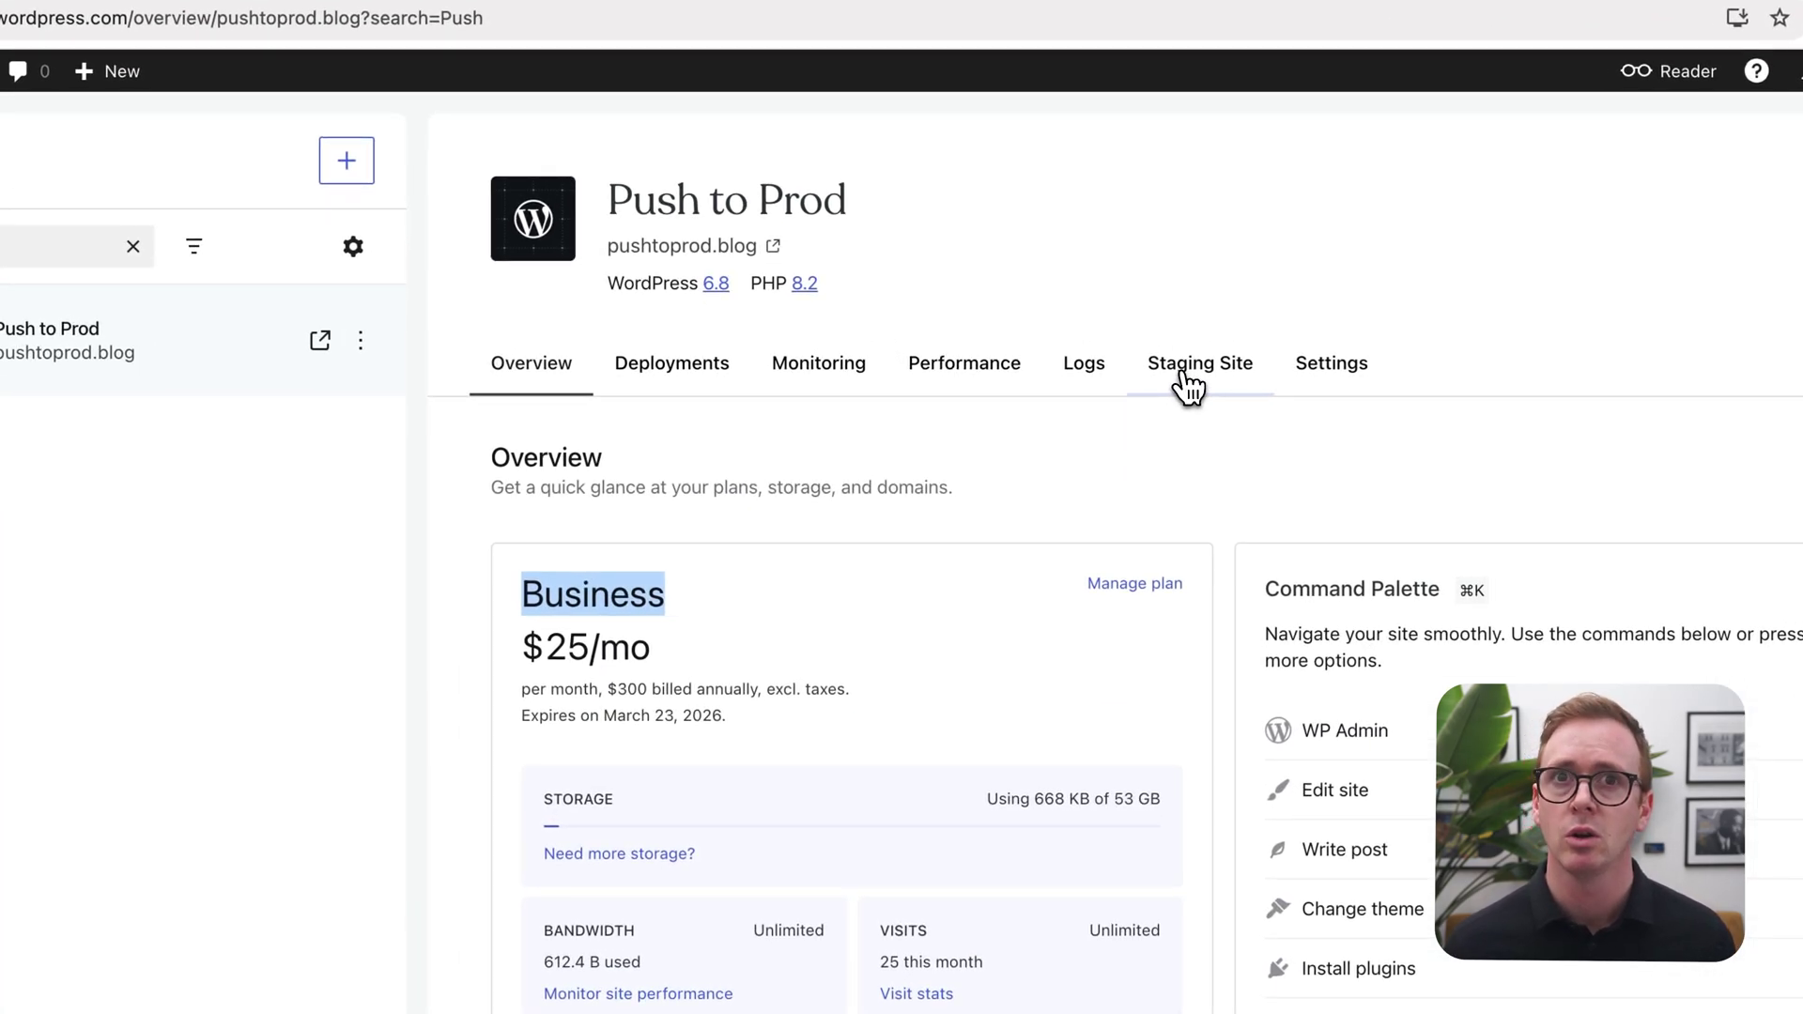
Step: Add a staging site for Push to Prod from its Staging Site section
{"action": "left_click", "coordinate": [1188, 385]}
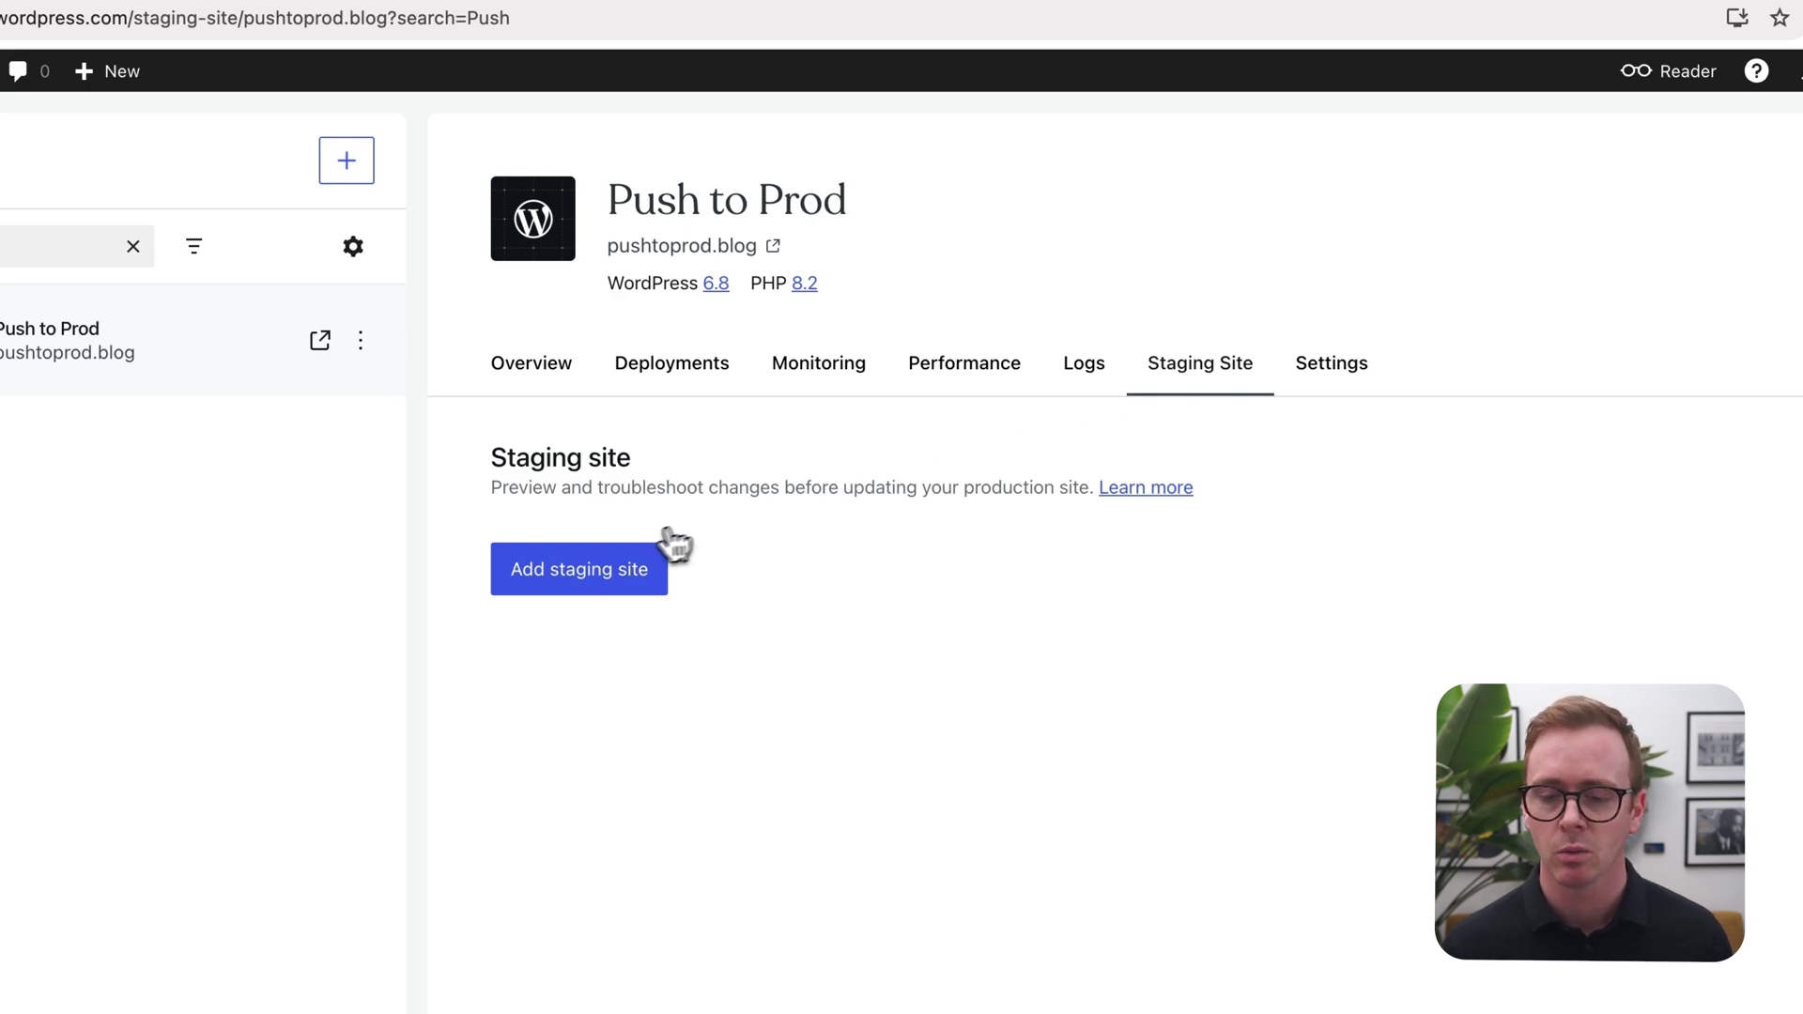
{"action": "left_click", "coordinate": [605, 584]}
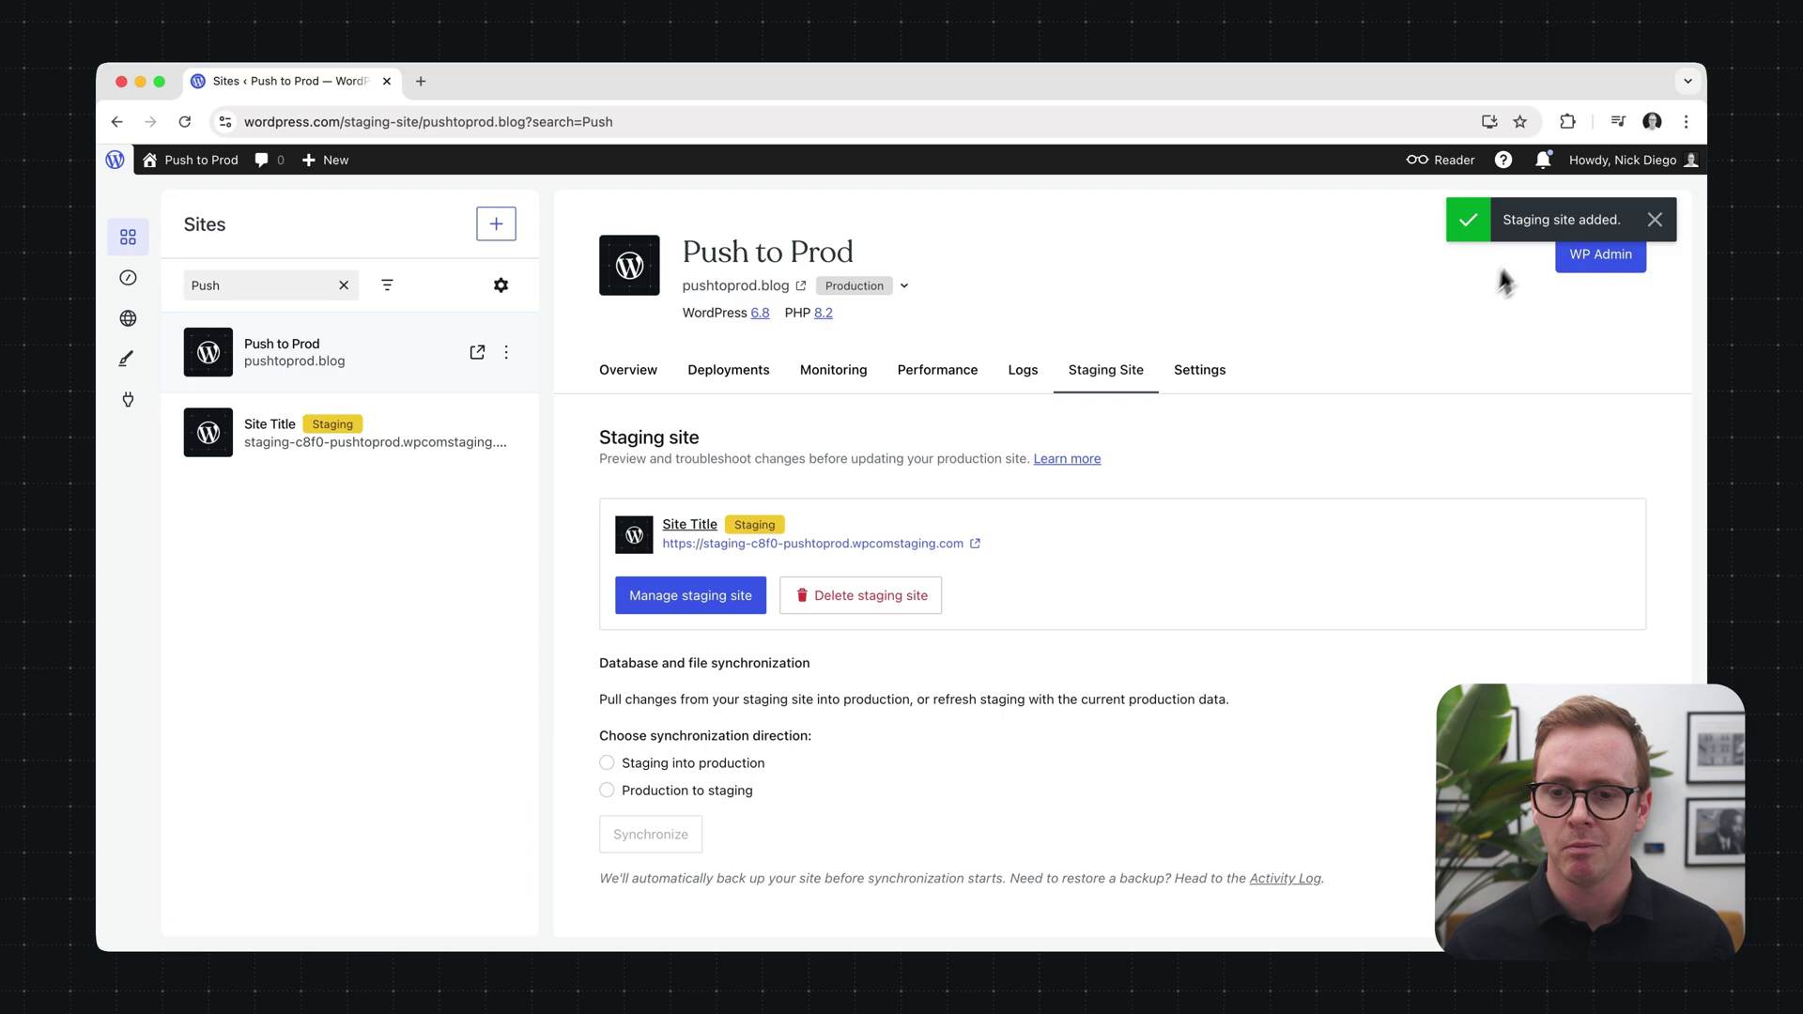
Step: Manage the new staging site and show its Staging Site synchronization options
{"action": "left_click", "coordinate": [737, 612]}
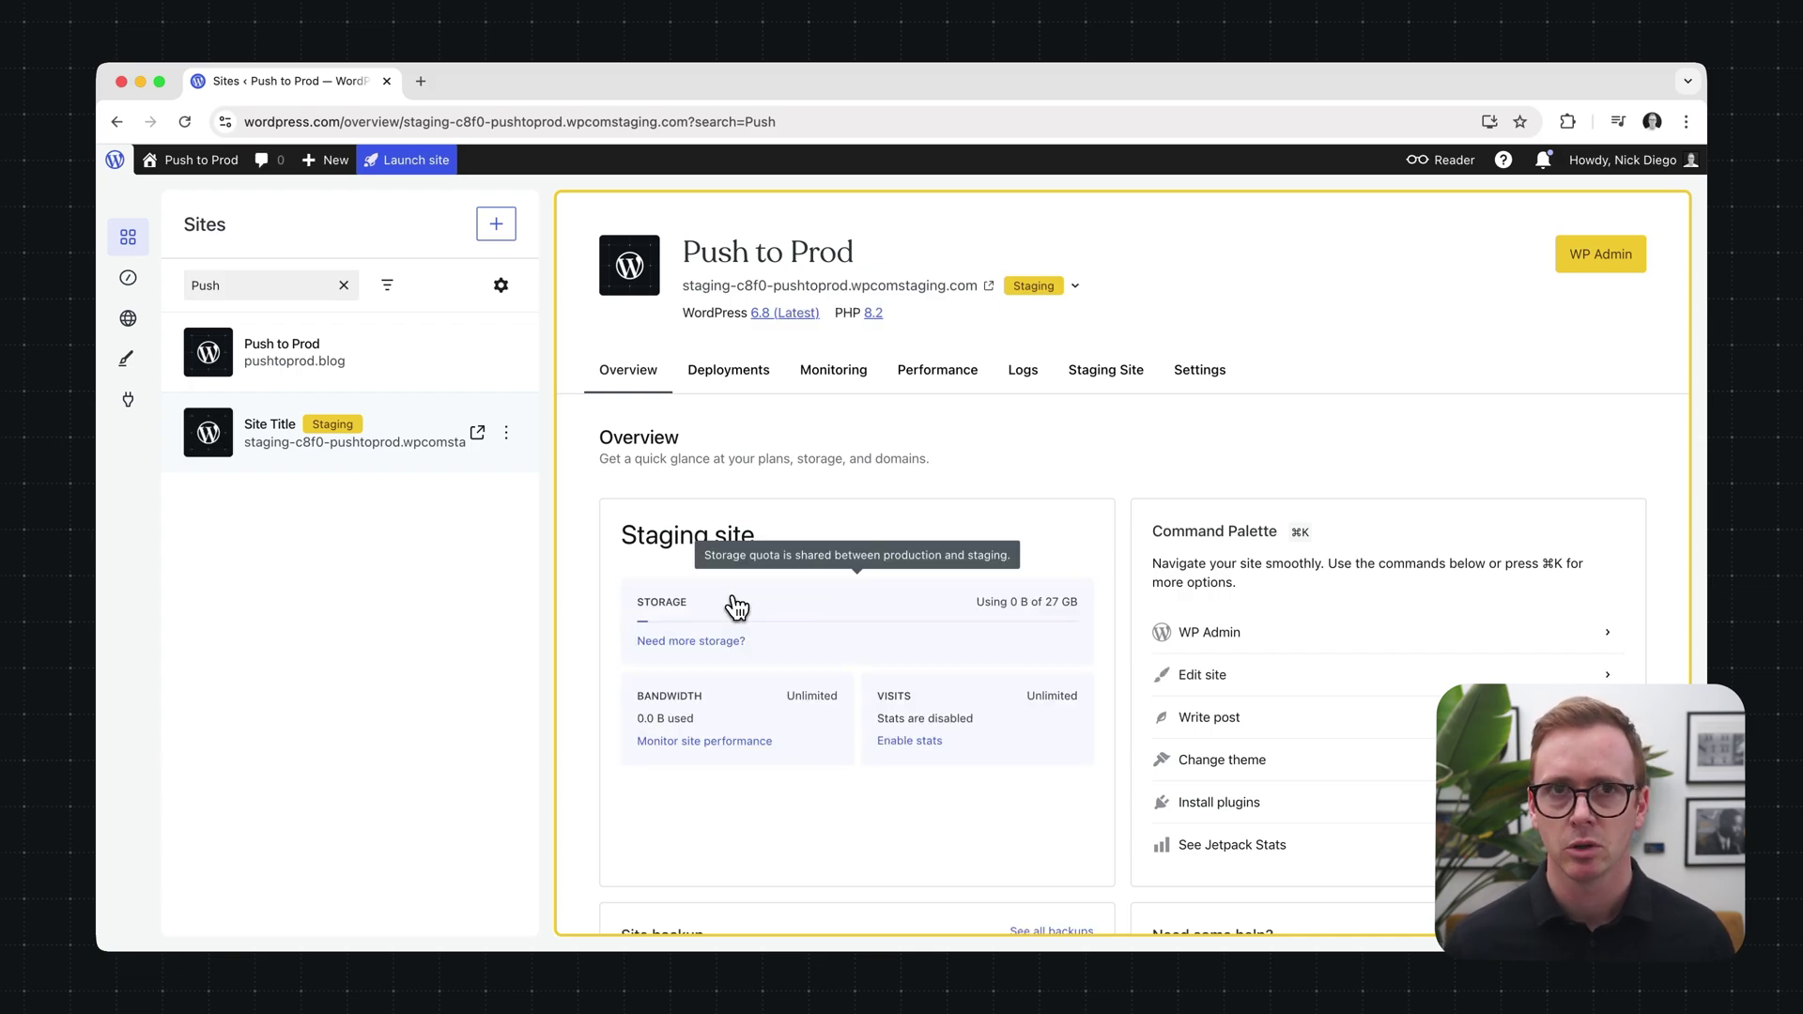
{"action": "left_click", "coordinate": [1099, 376]}
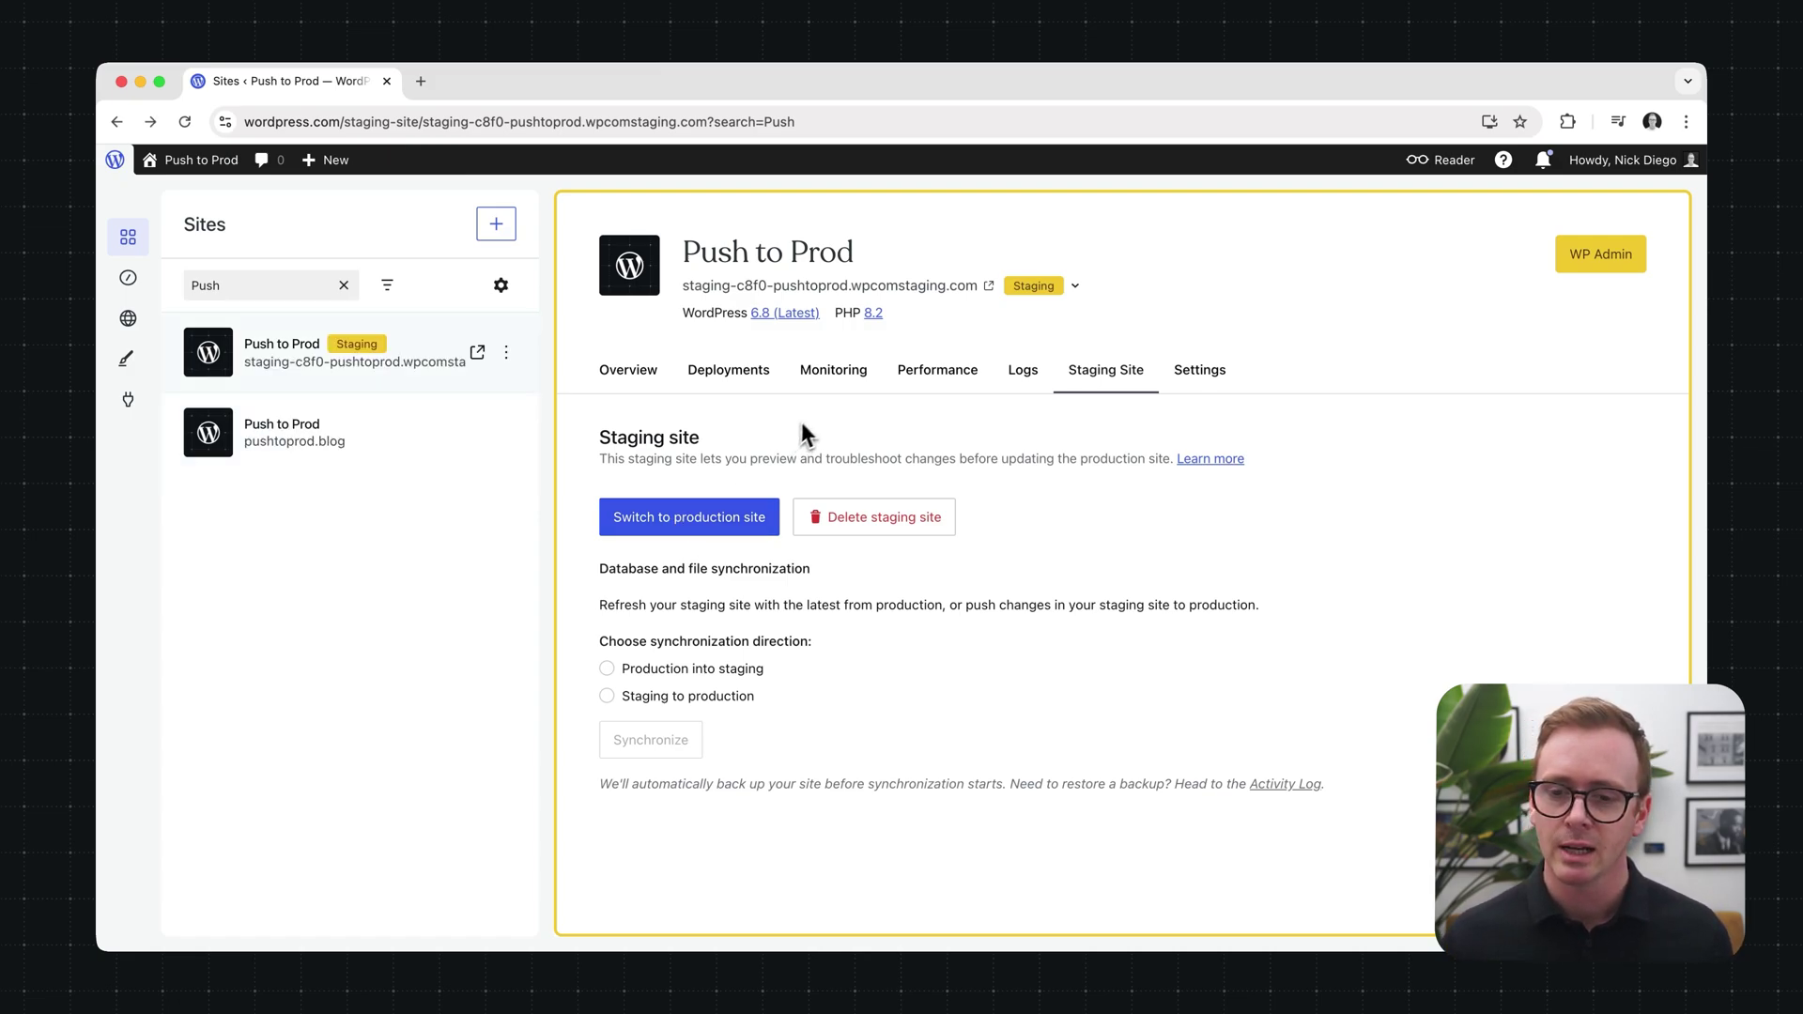
Step: Open the staging site's WP Admin in a new tab, visit the site, and enter Edit Site
{"action": "left_click", "coordinate": [1570, 278]}
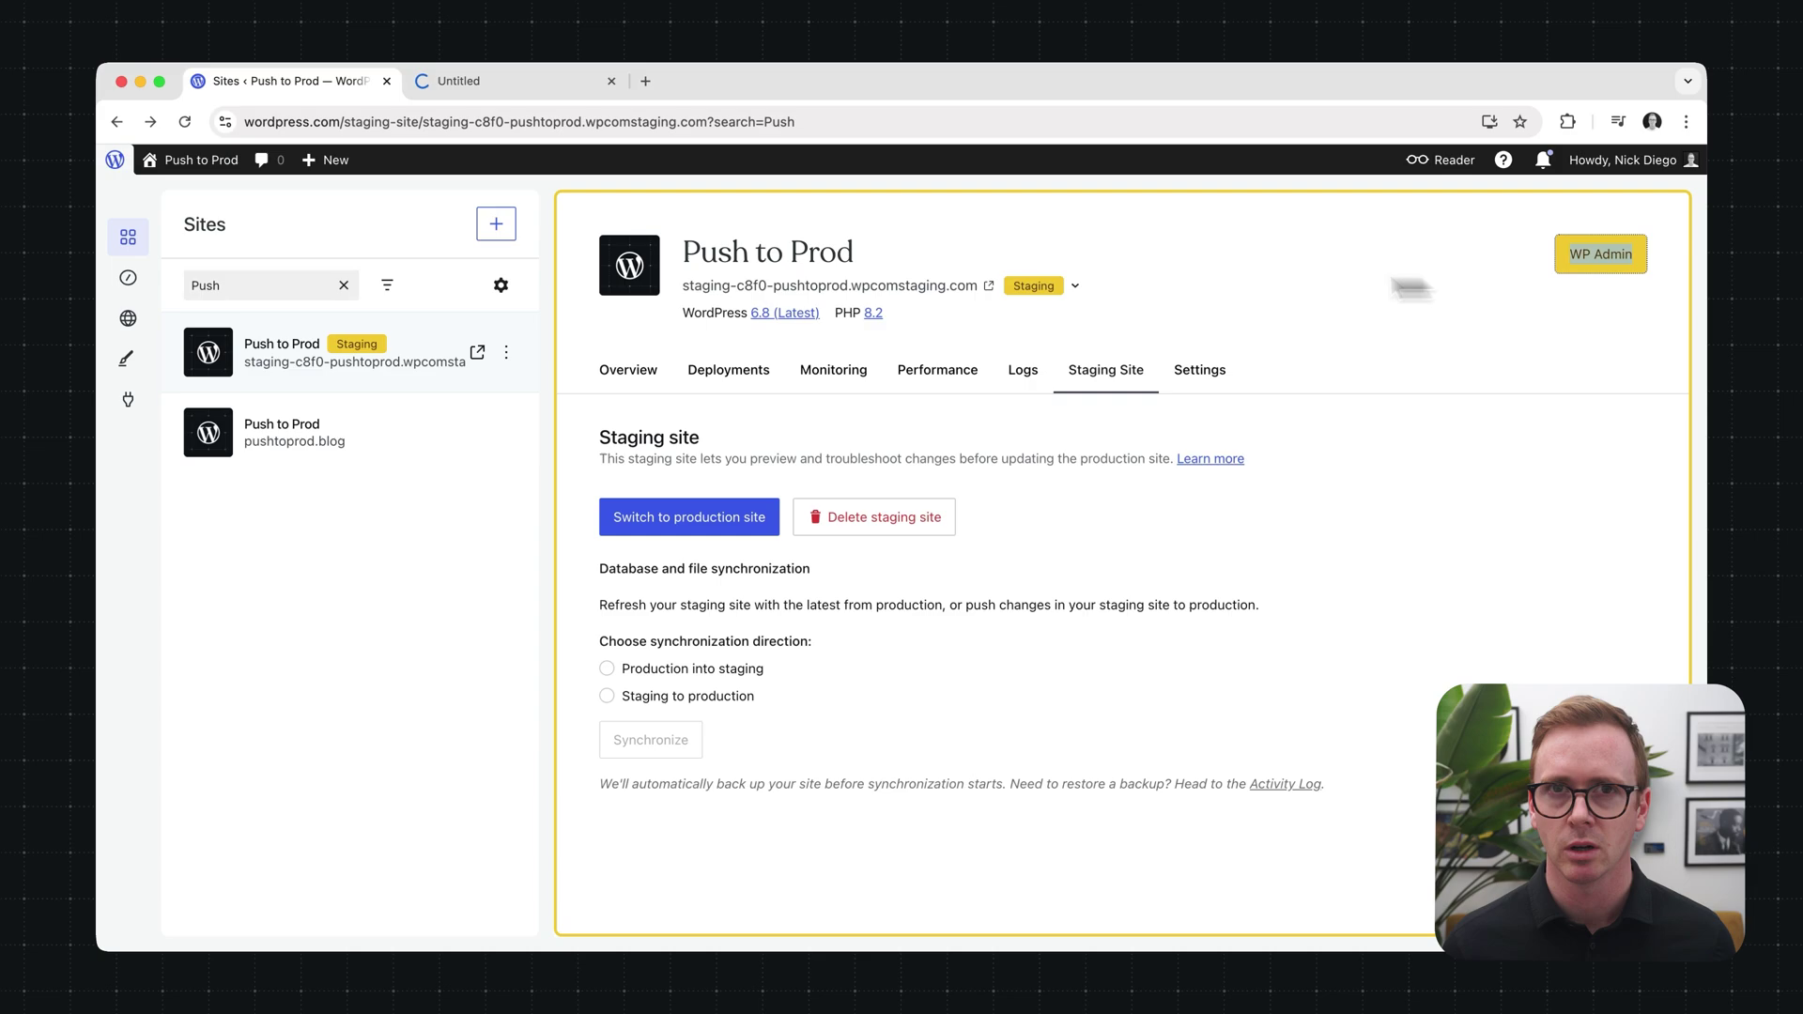
{"action": "left_click", "coordinate": [518, 83]}
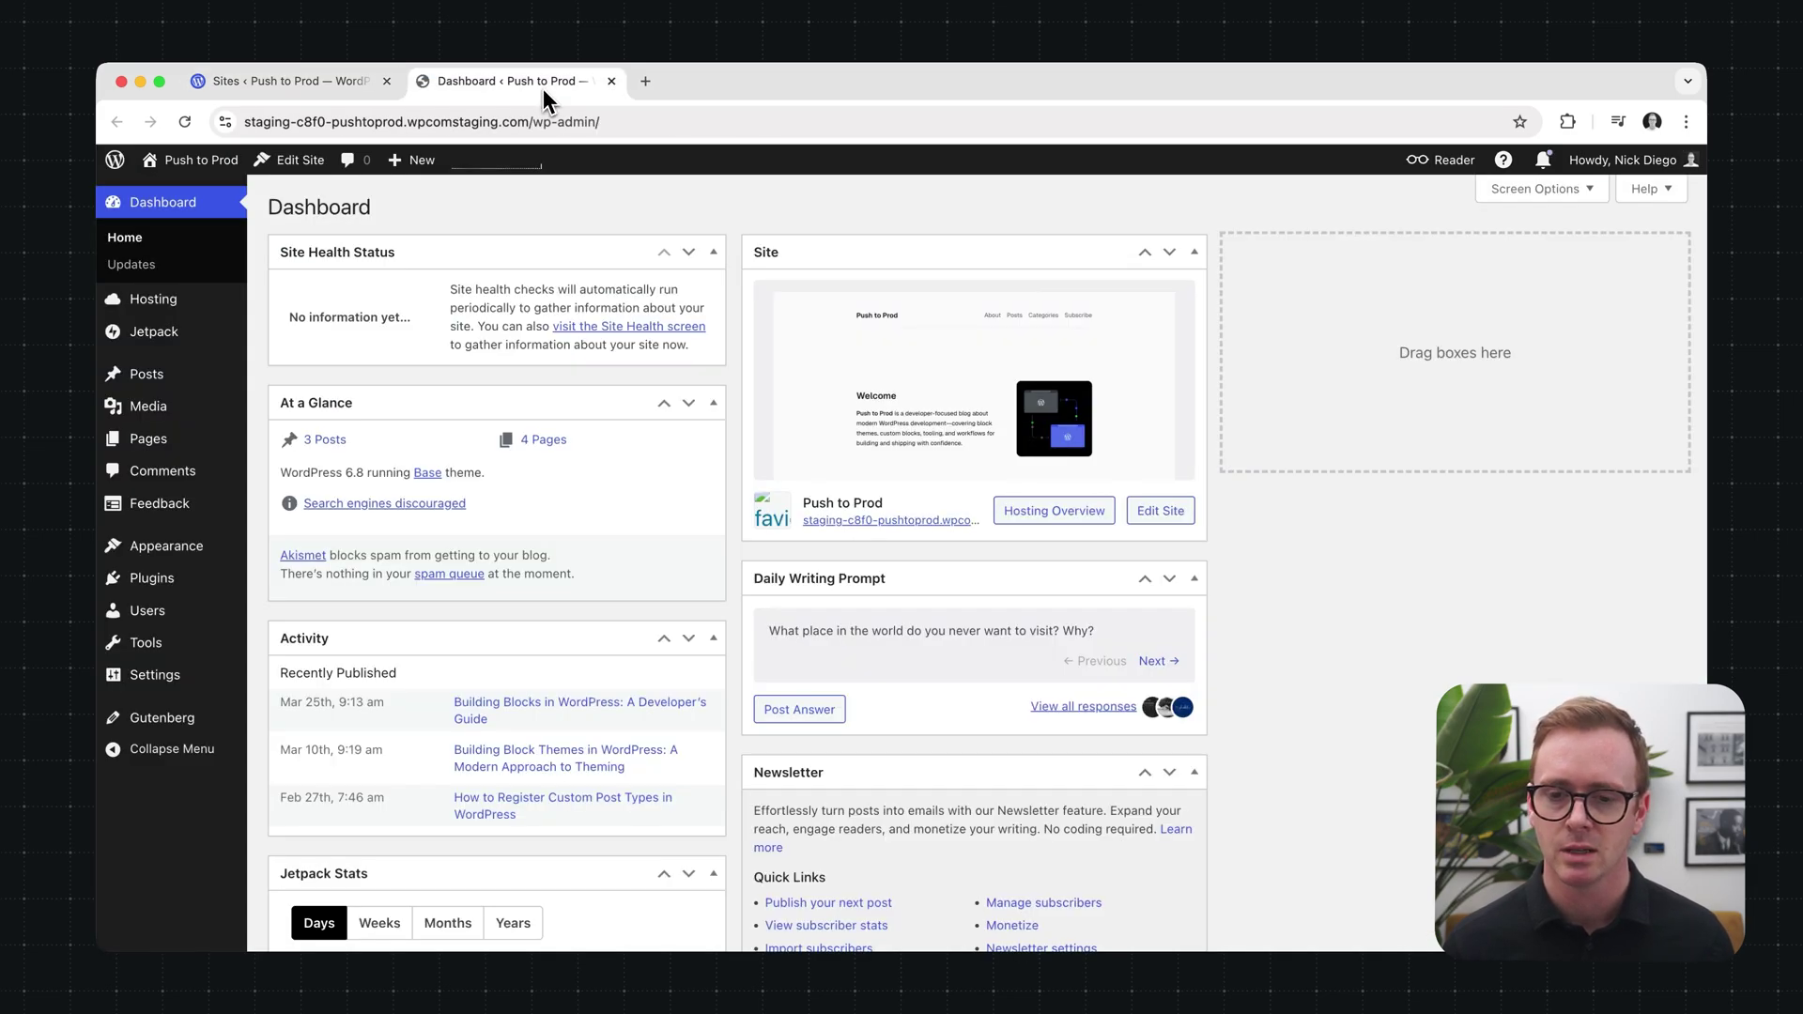
{"action": "left_click", "coordinate": [216, 169]}
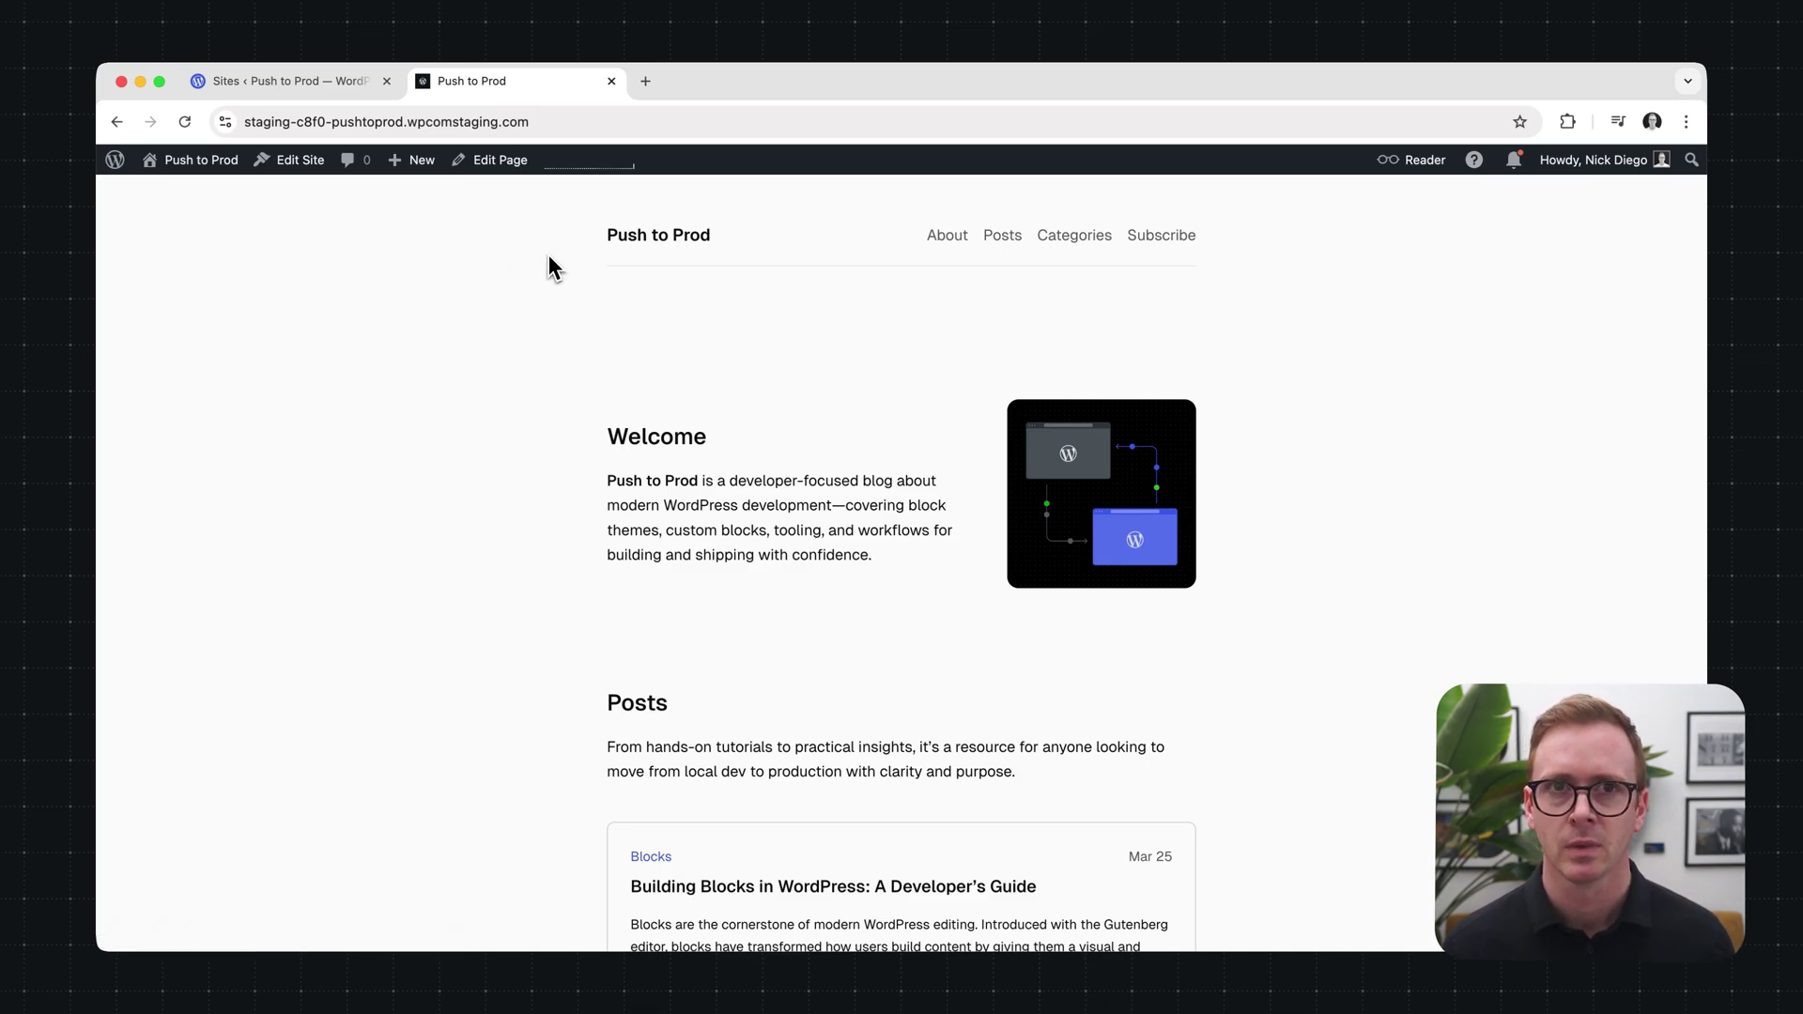
{"action": "left_click", "coordinate": [300, 162]}
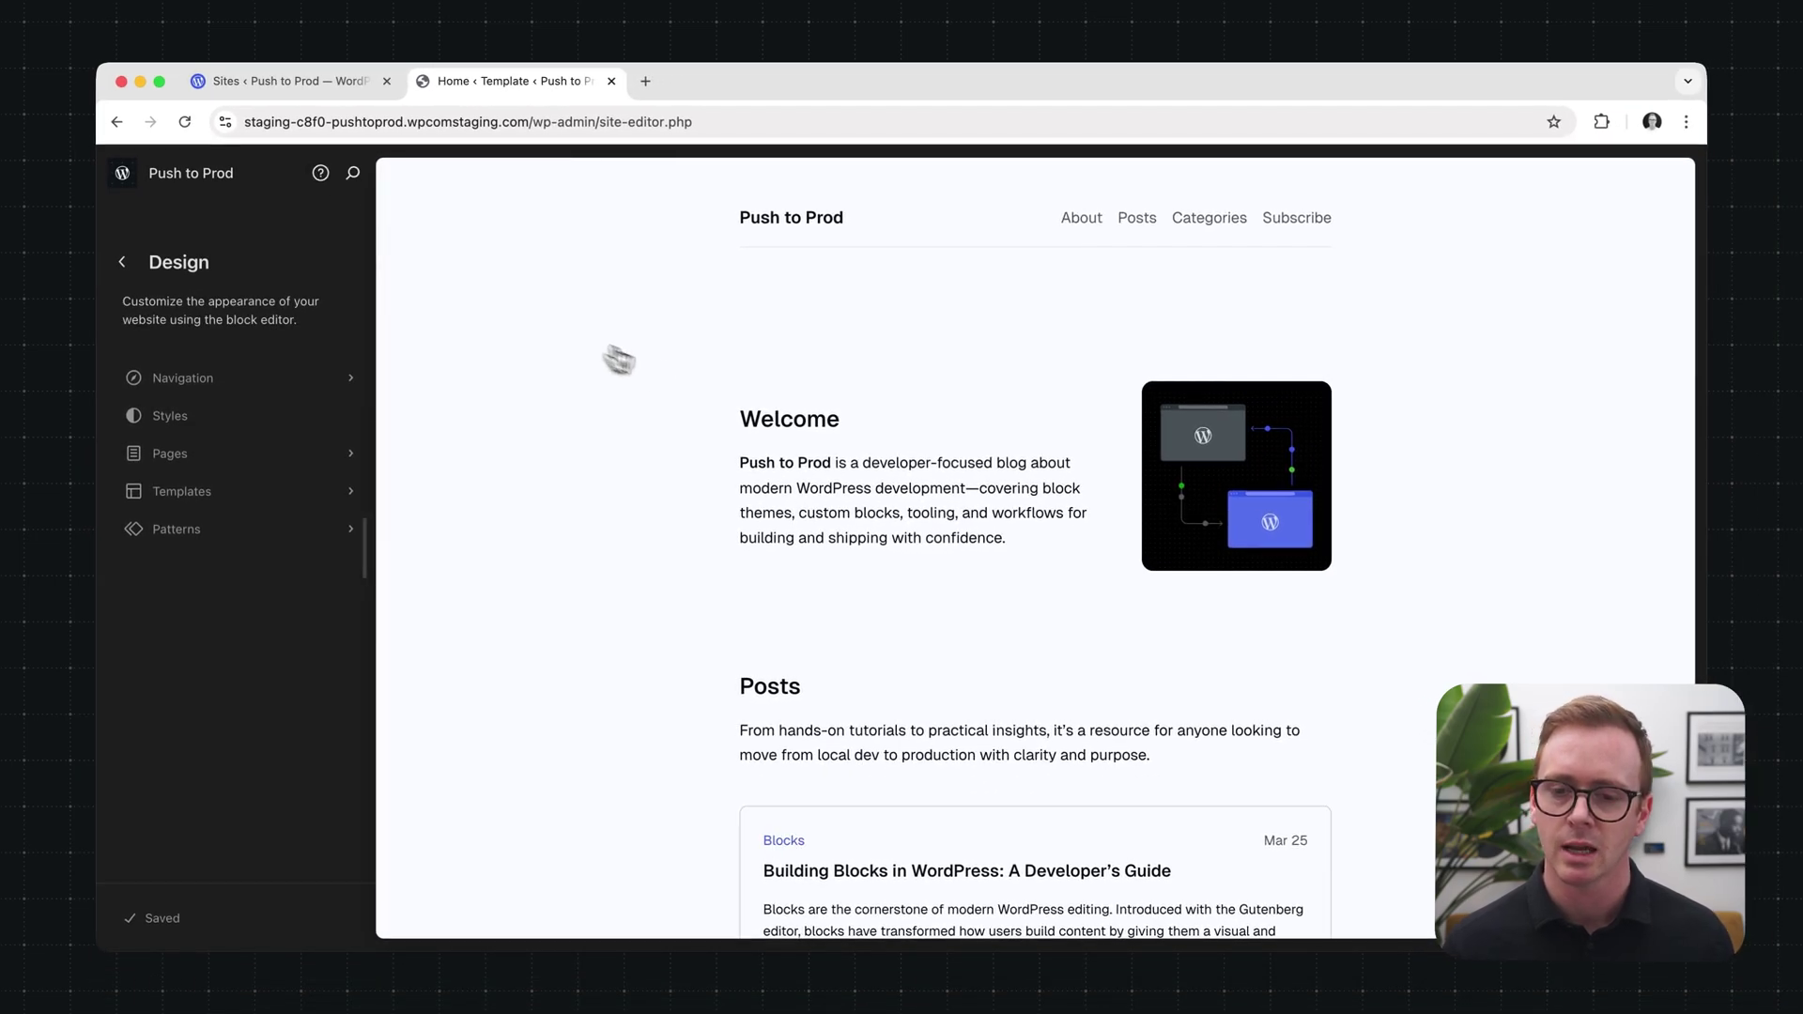
Step: In Styles > Colors, edit the palette and shift the first blue theme colour to purple
{"action": "scroll", "coordinate": [706, 385], "scroll_direction": "down", "scroll_amount": 5}
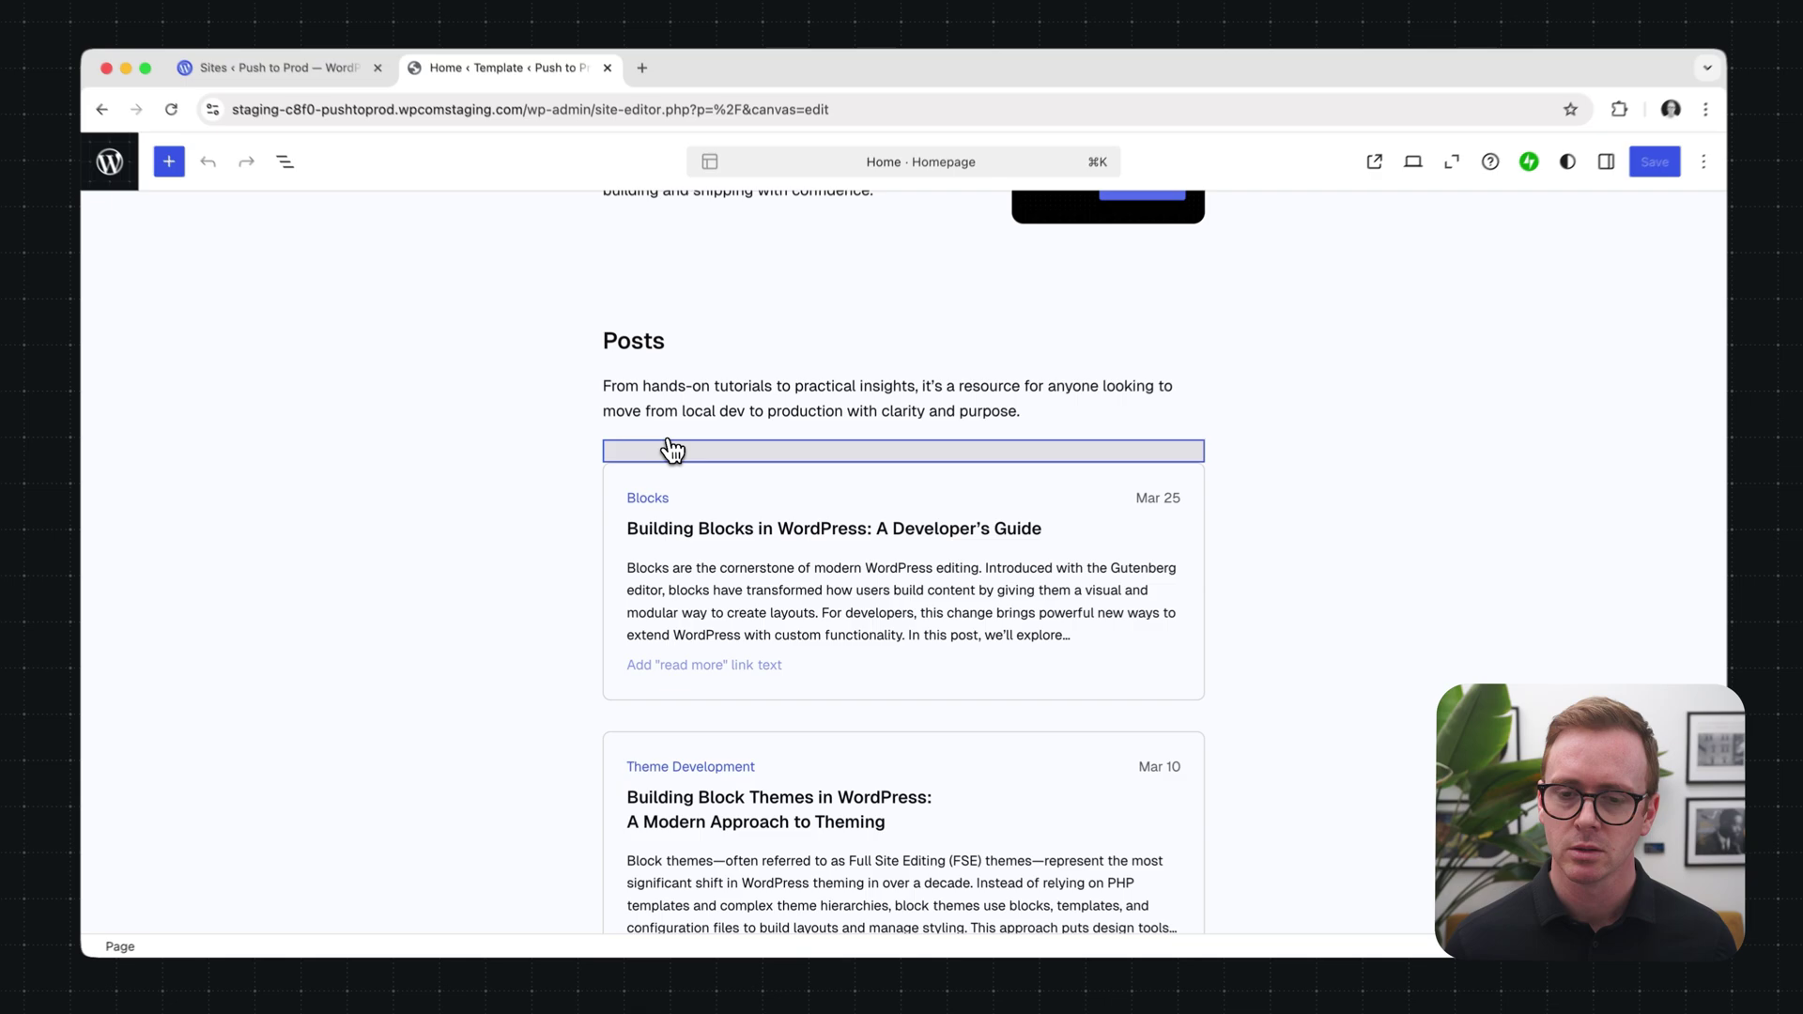
{"action": "left_click", "coordinate": [1568, 162]}
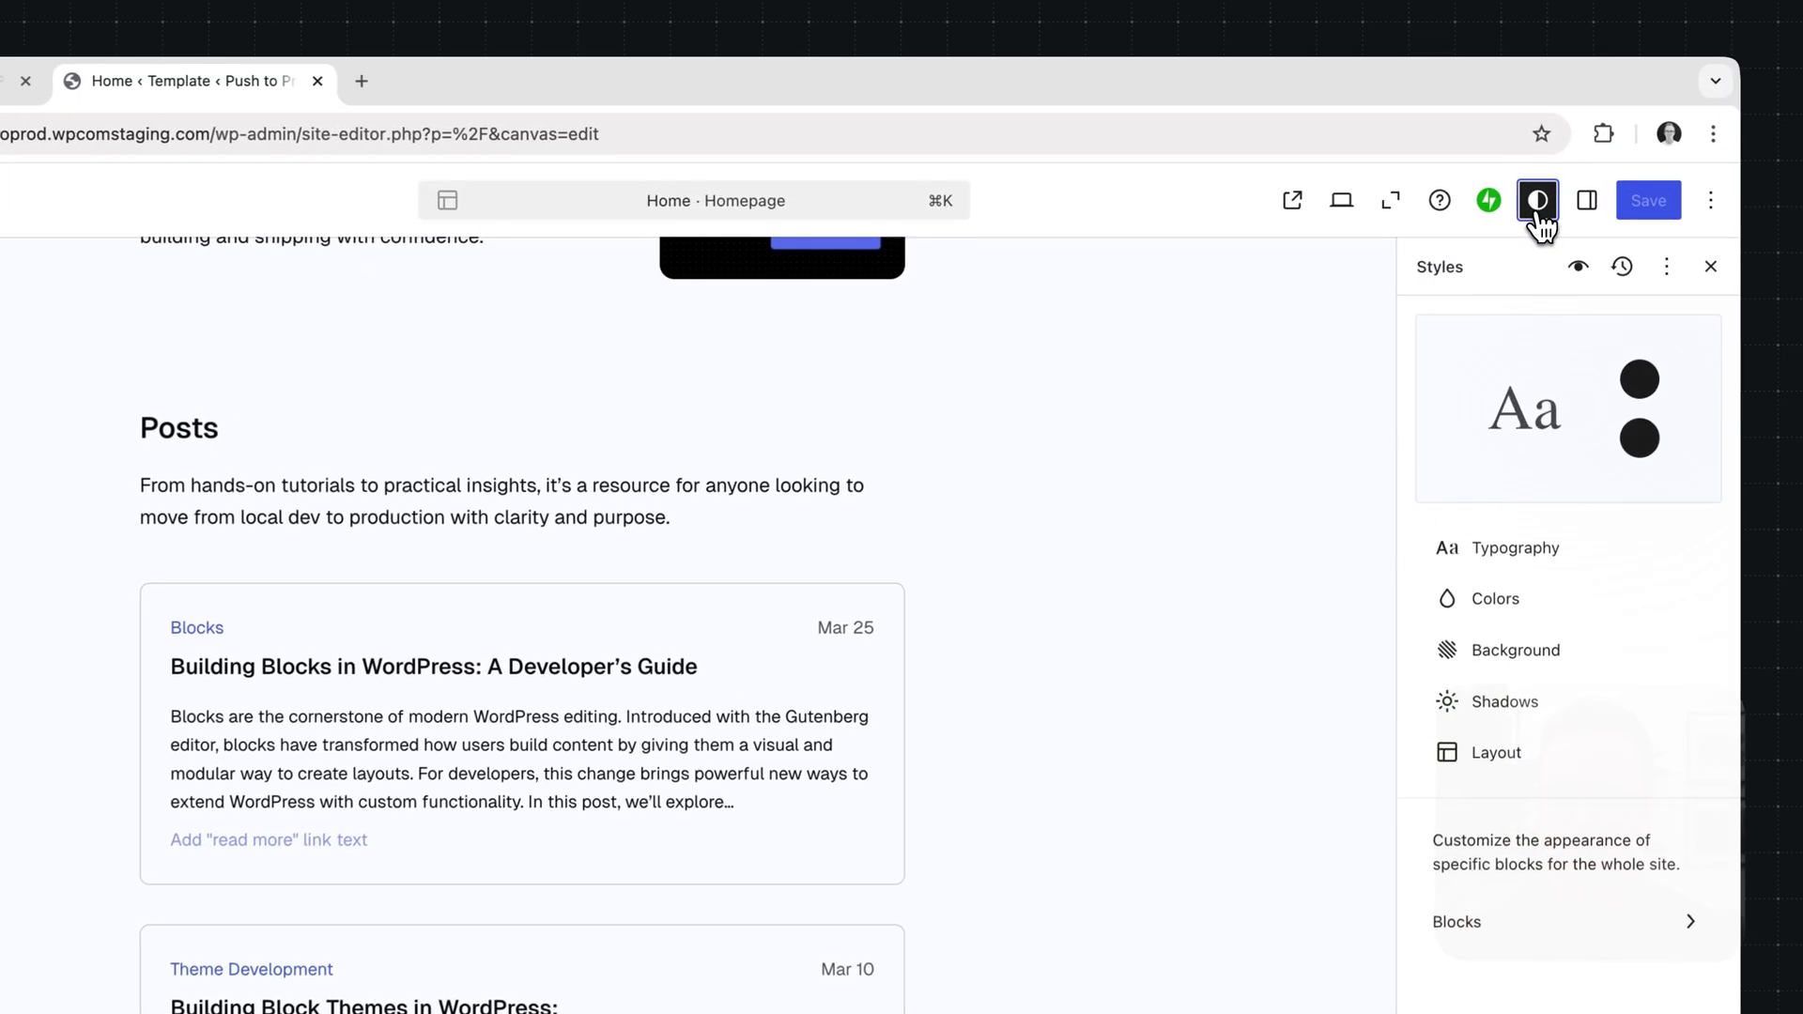
{"action": "left_click", "coordinate": [1503, 602]}
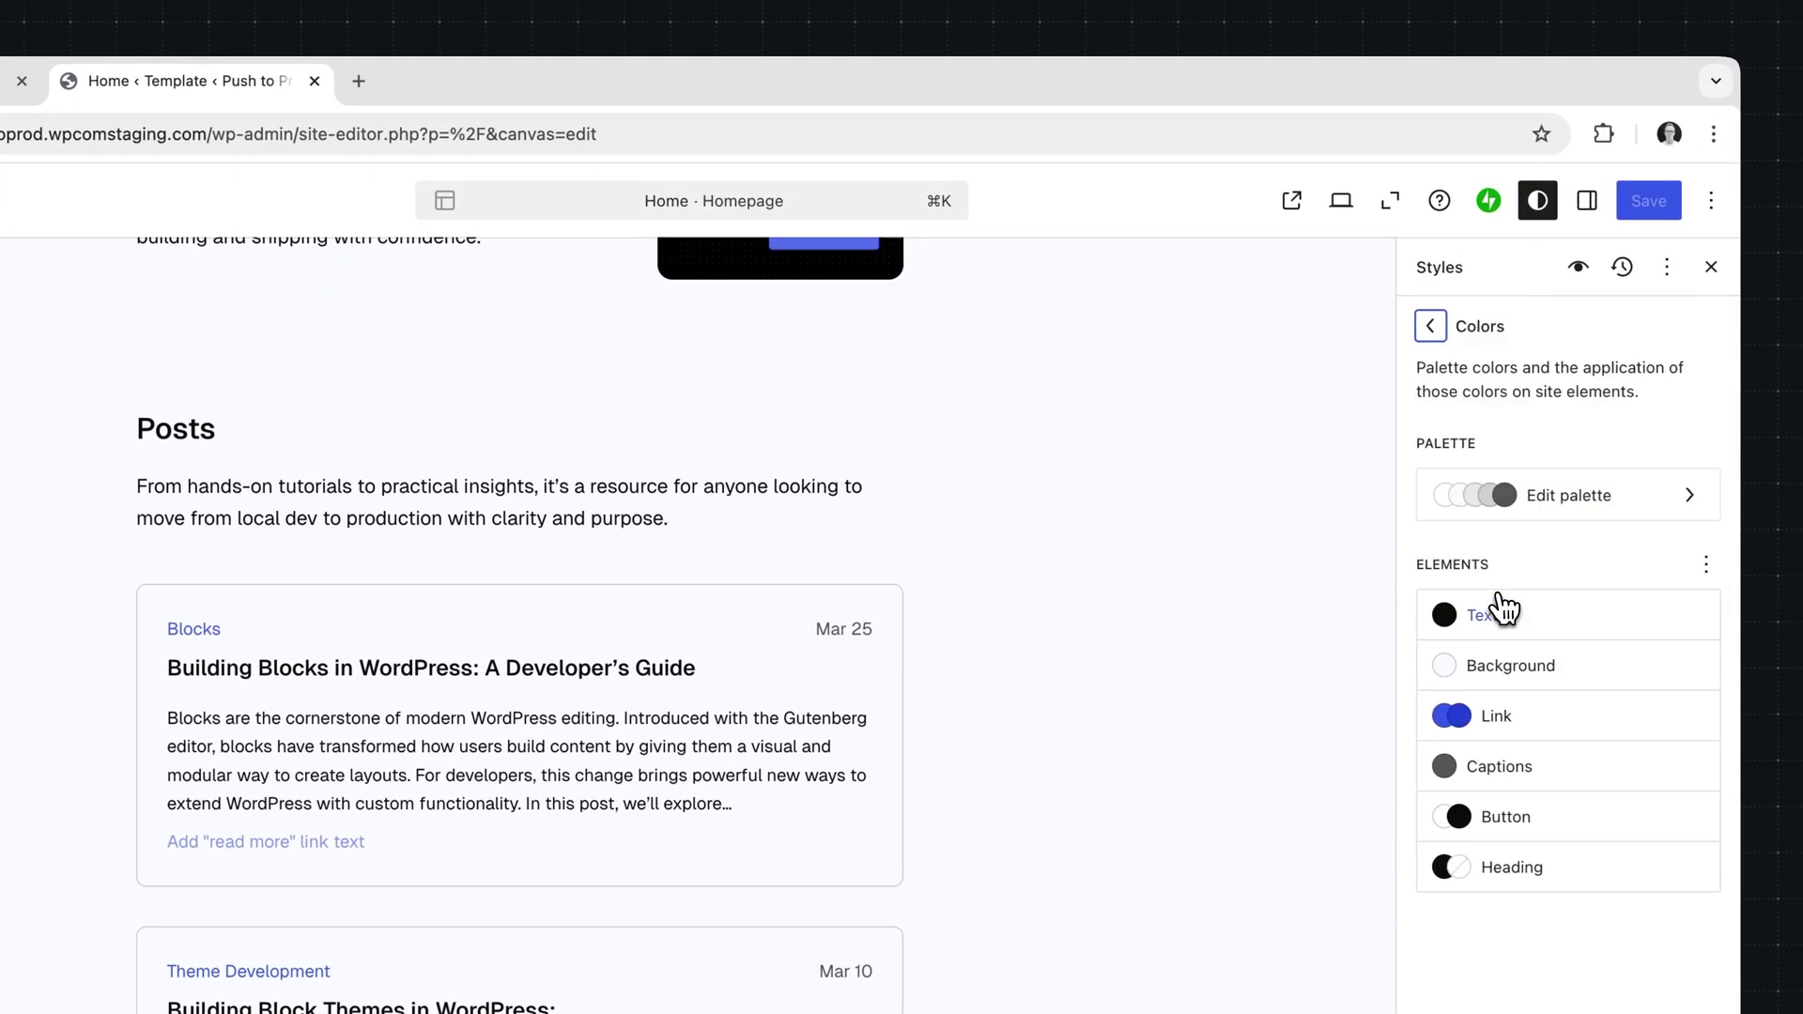
{"action": "left_click", "coordinate": [1646, 512]}
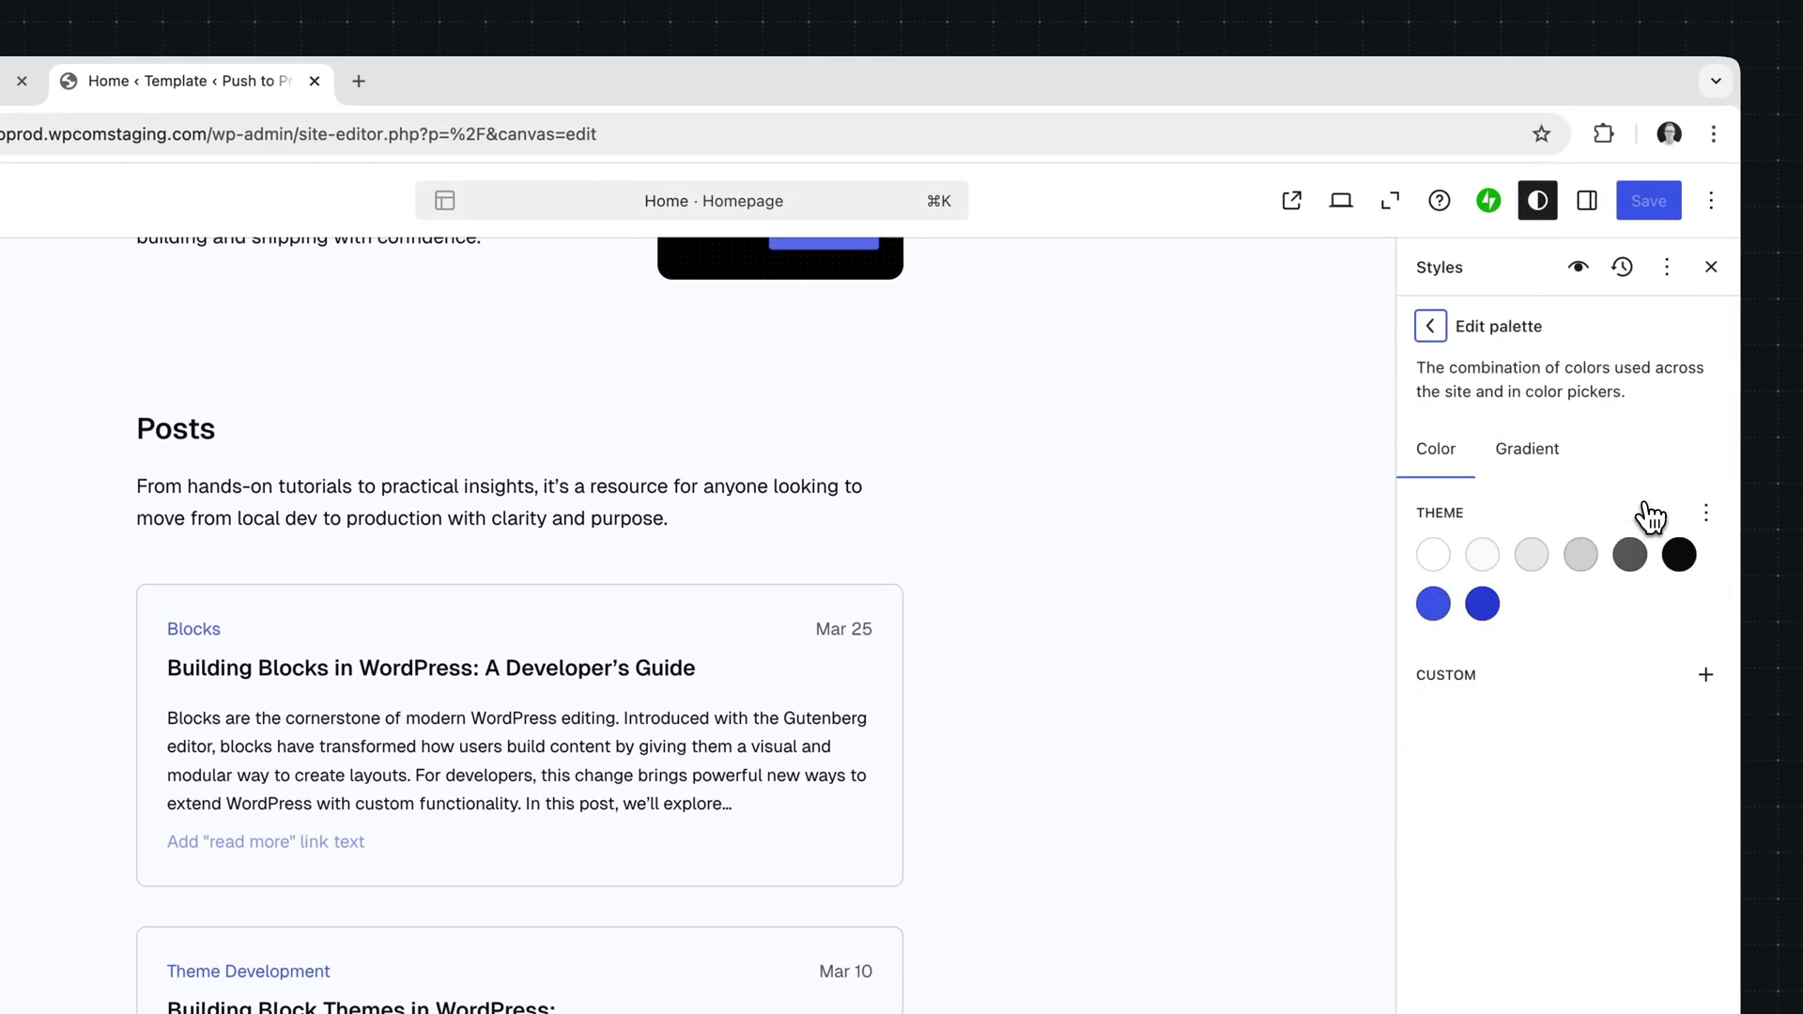
{"action": "left_click", "coordinate": [1453, 604]}
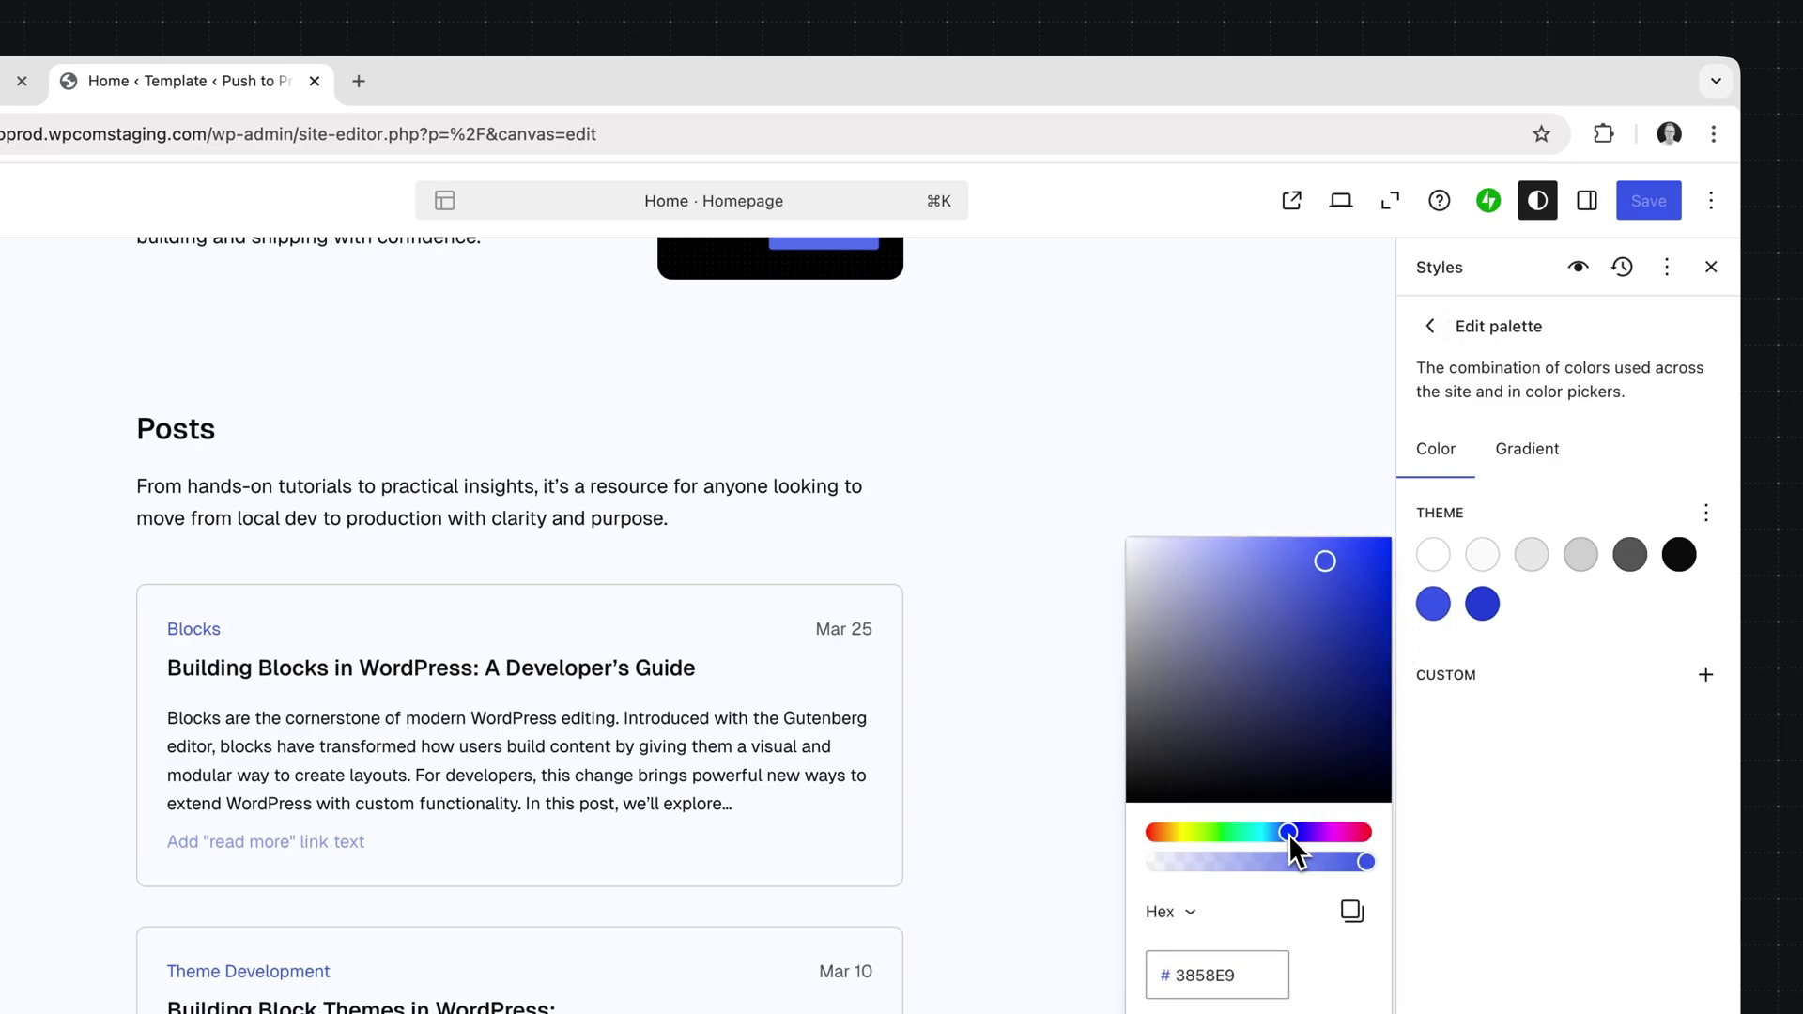
{"action": "left_click_drag", "start_coordinate": [1288, 834], "coordinate": [1313, 838]}
Step: Change the second blue colour to deep purple 481E91 and save the style changes
{"action": "left_click", "coordinate": [1482, 605]}
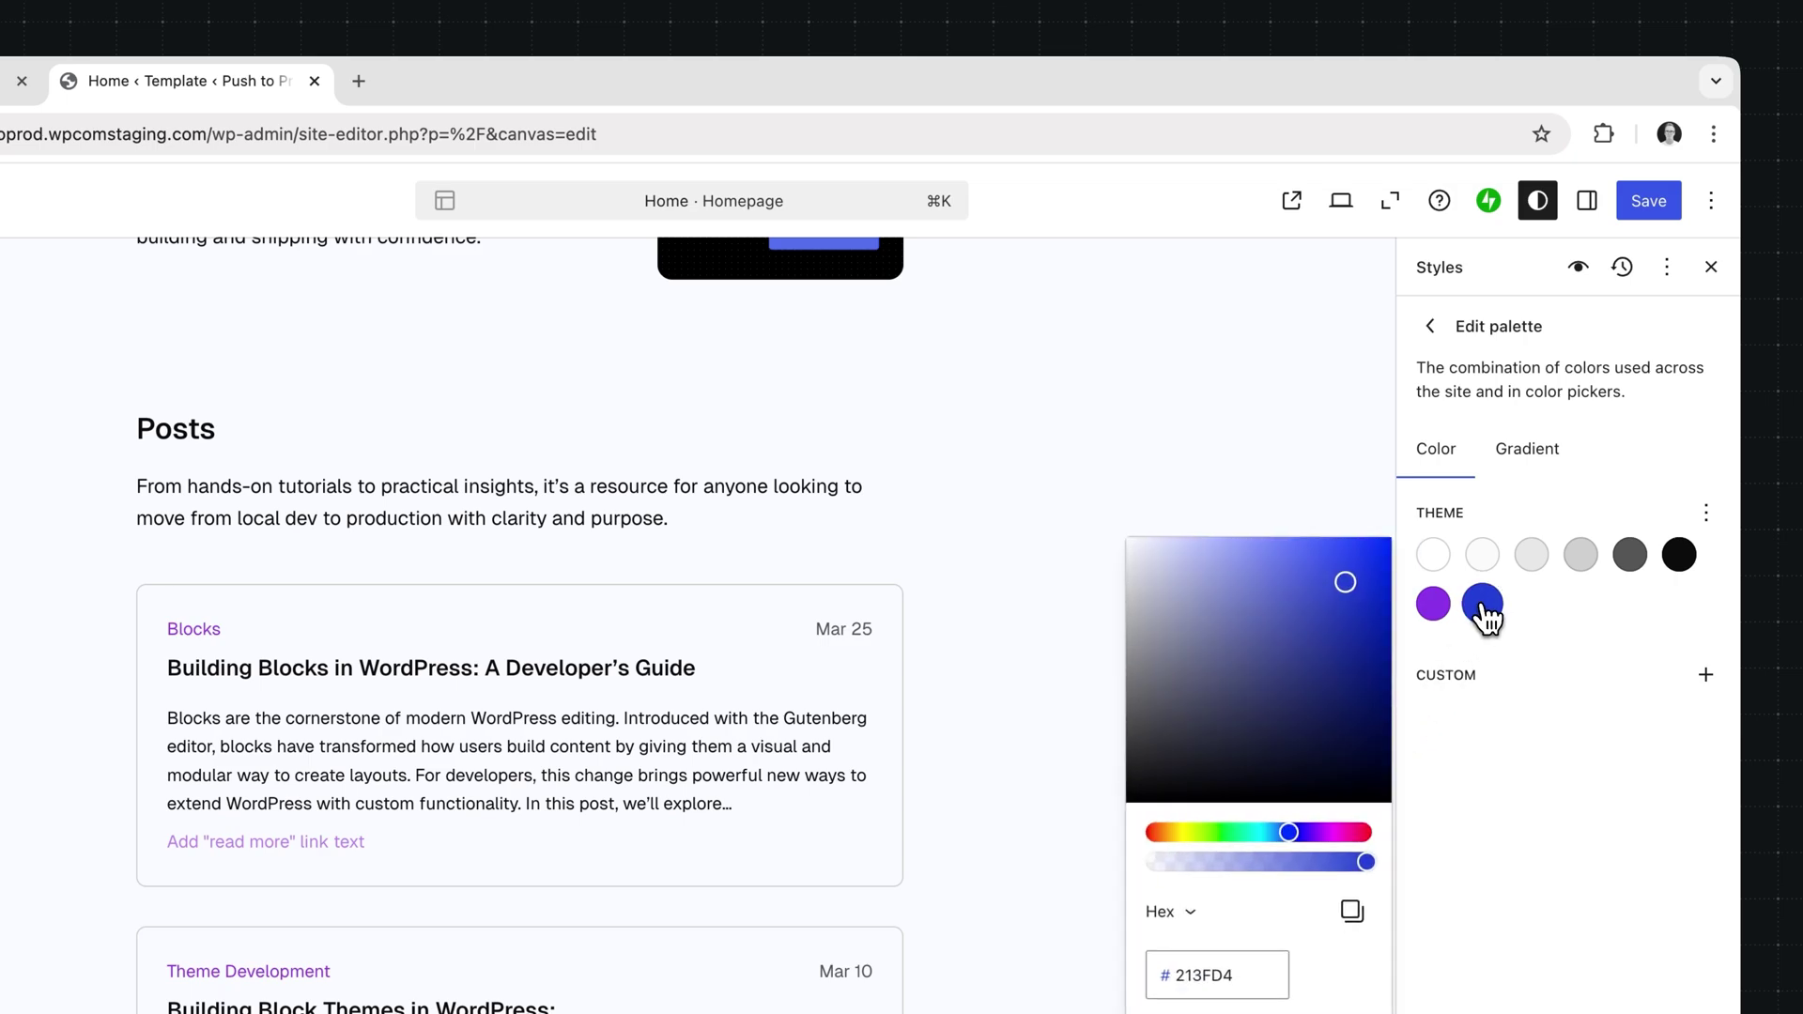
{"action": "left_click_drag", "start_coordinate": [1294, 837], "coordinate": [1311, 838]}
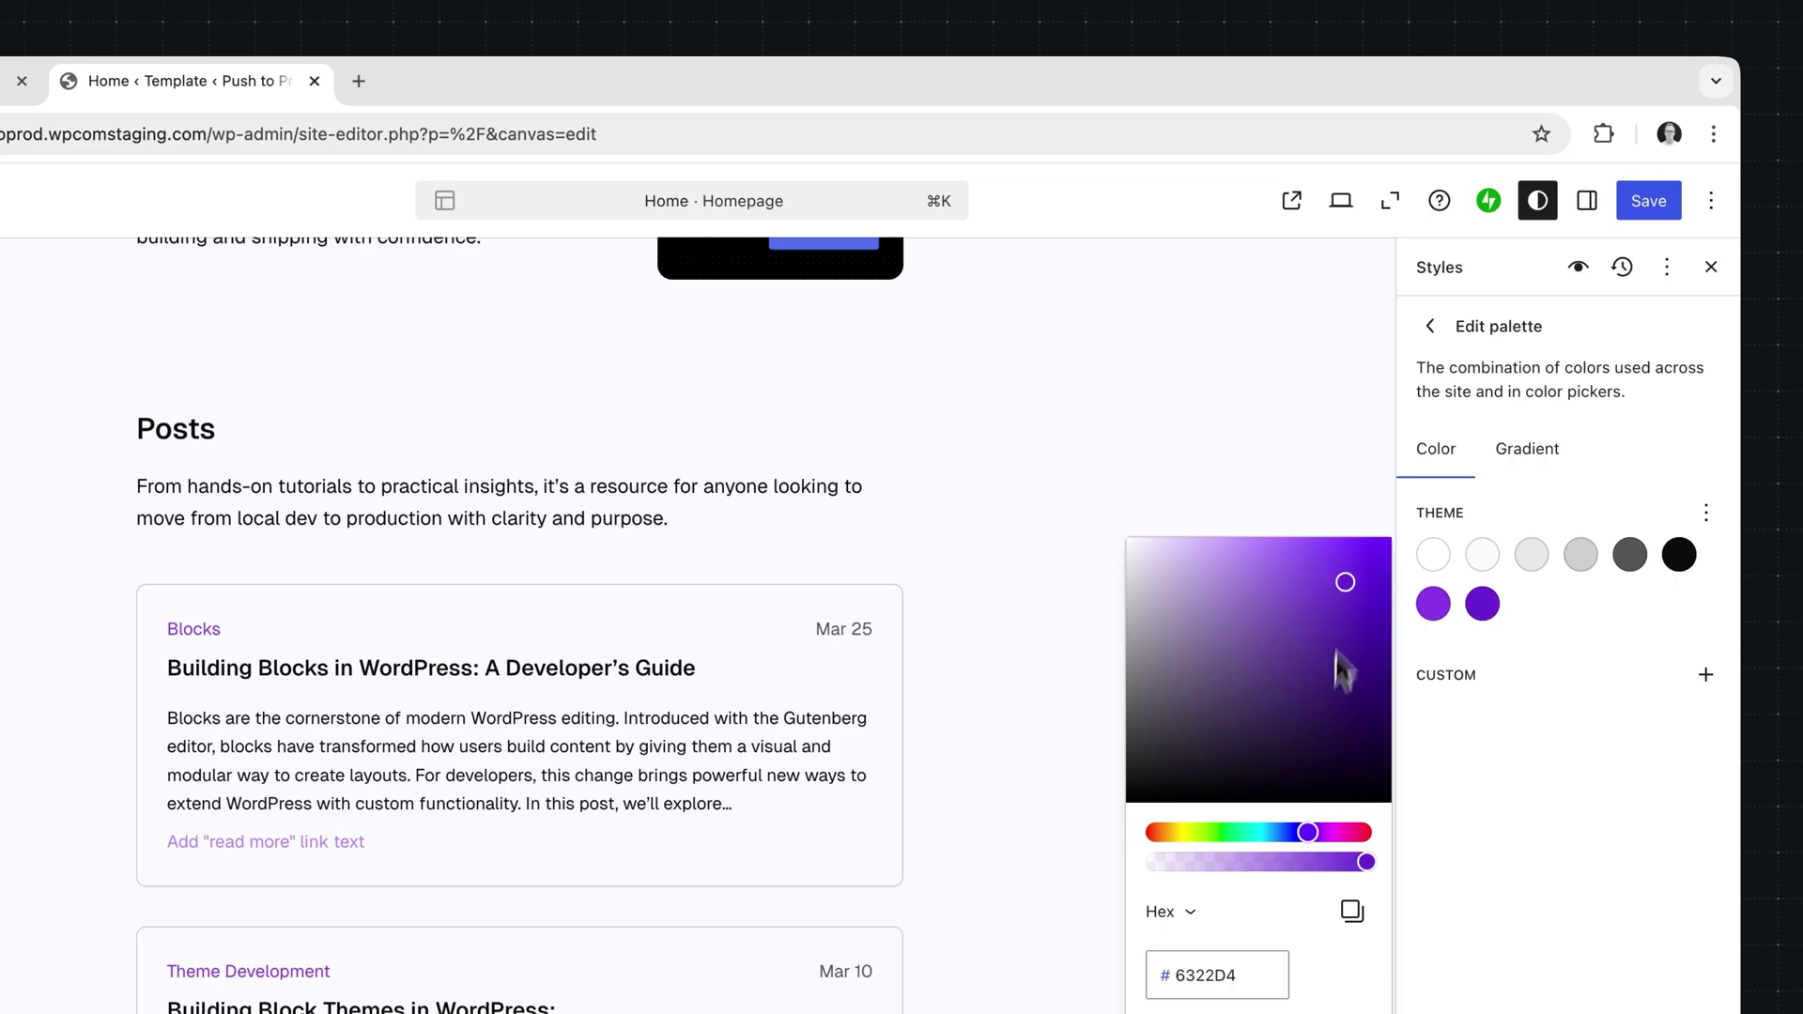
{"action": "left_click_drag", "start_coordinate": [1344, 601], "coordinate": [1331, 633]}
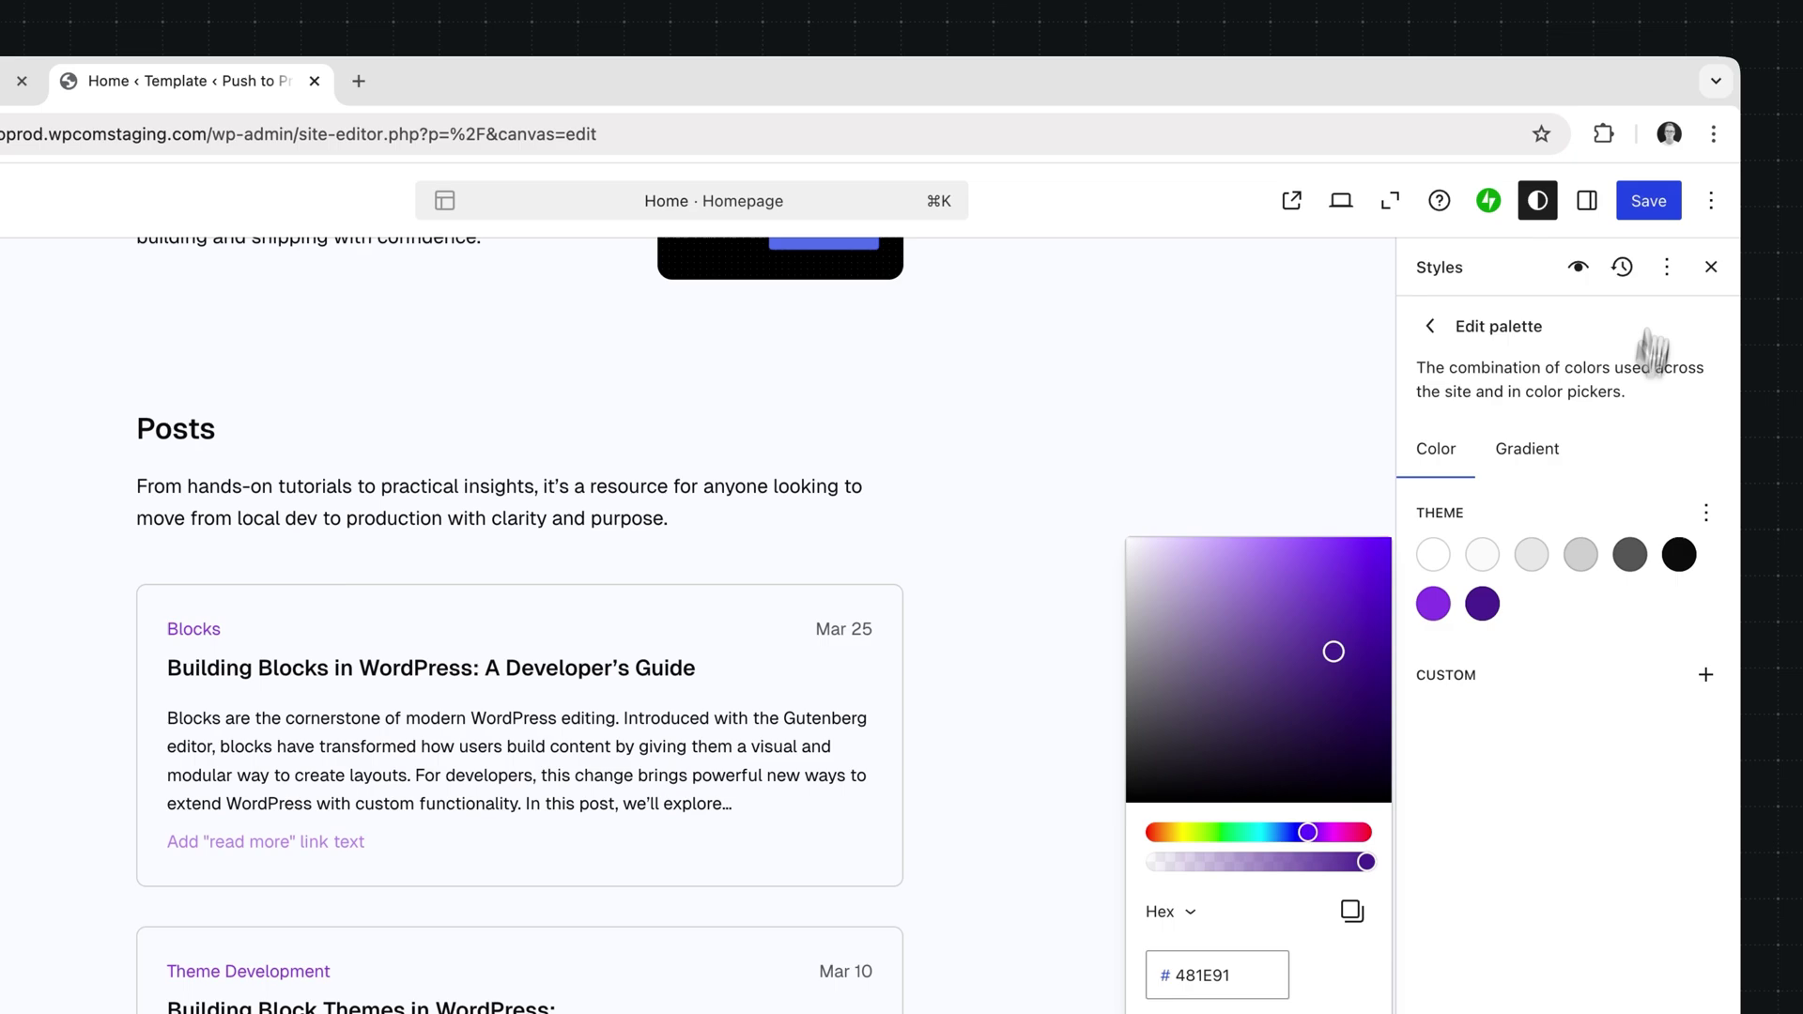
{"action": "left_click", "coordinate": [1651, 206]}
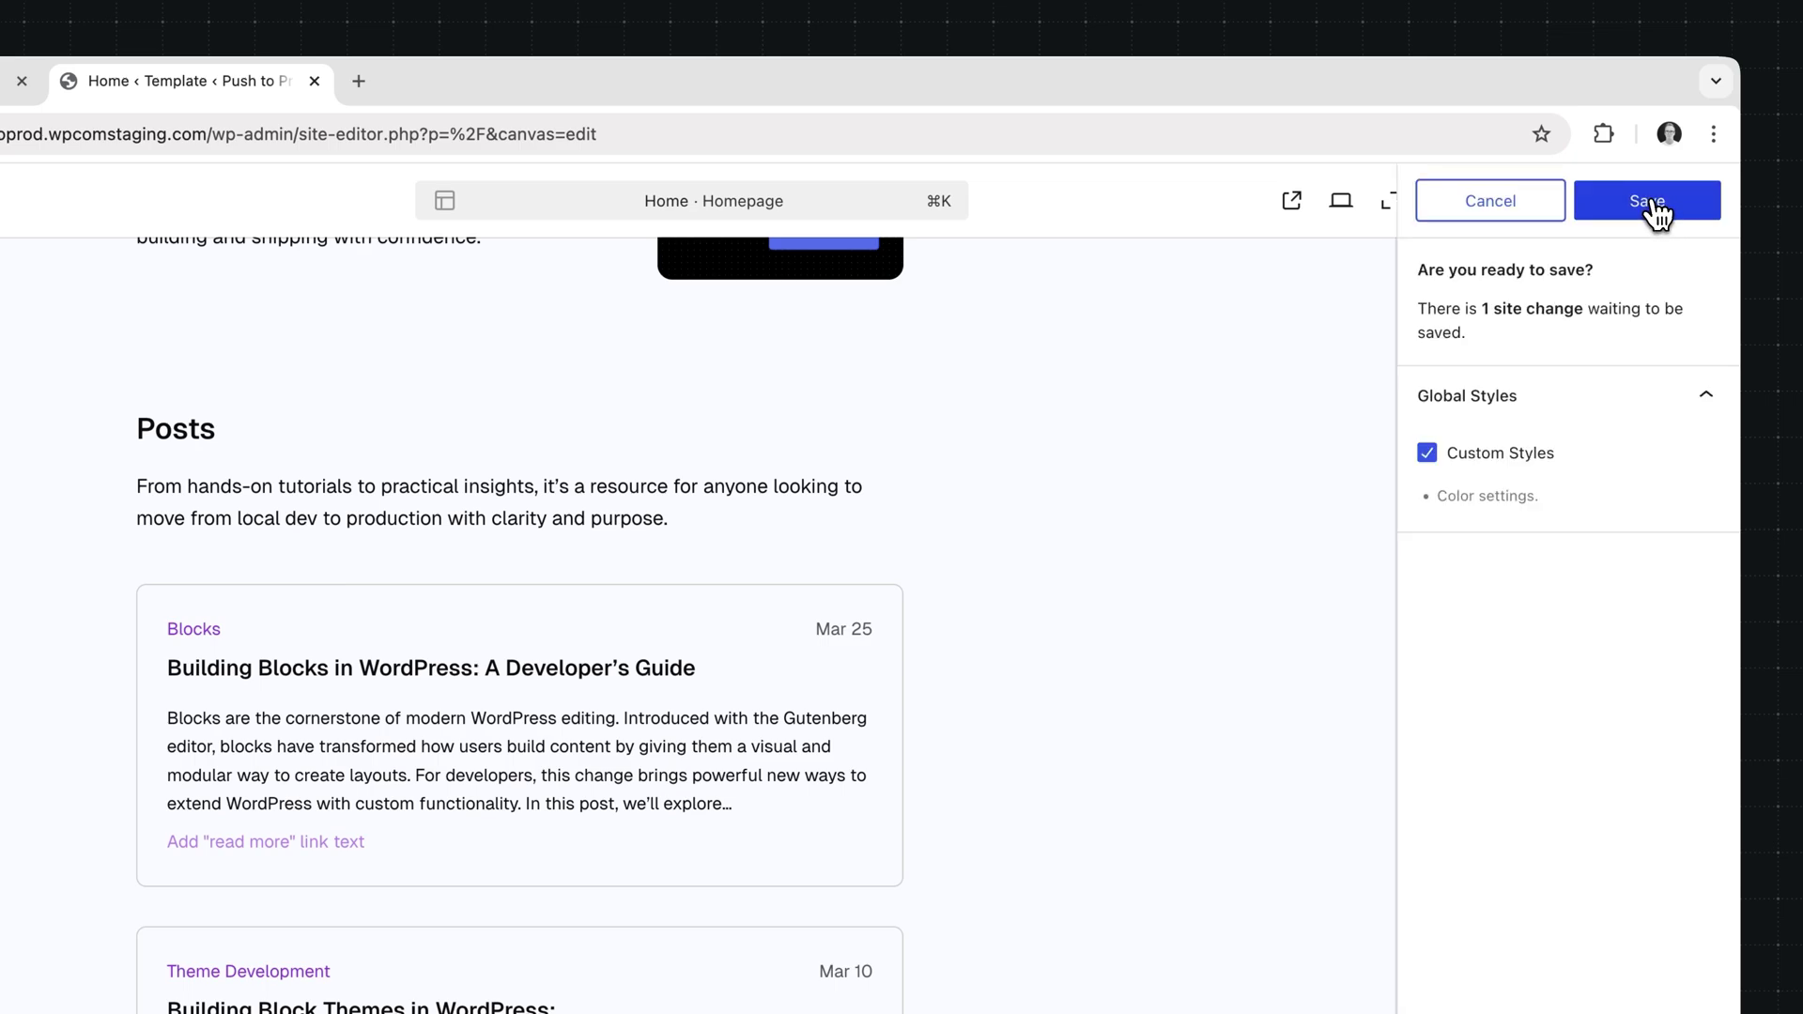
{"action": "left_click", "coordinate": [1648, 205]}
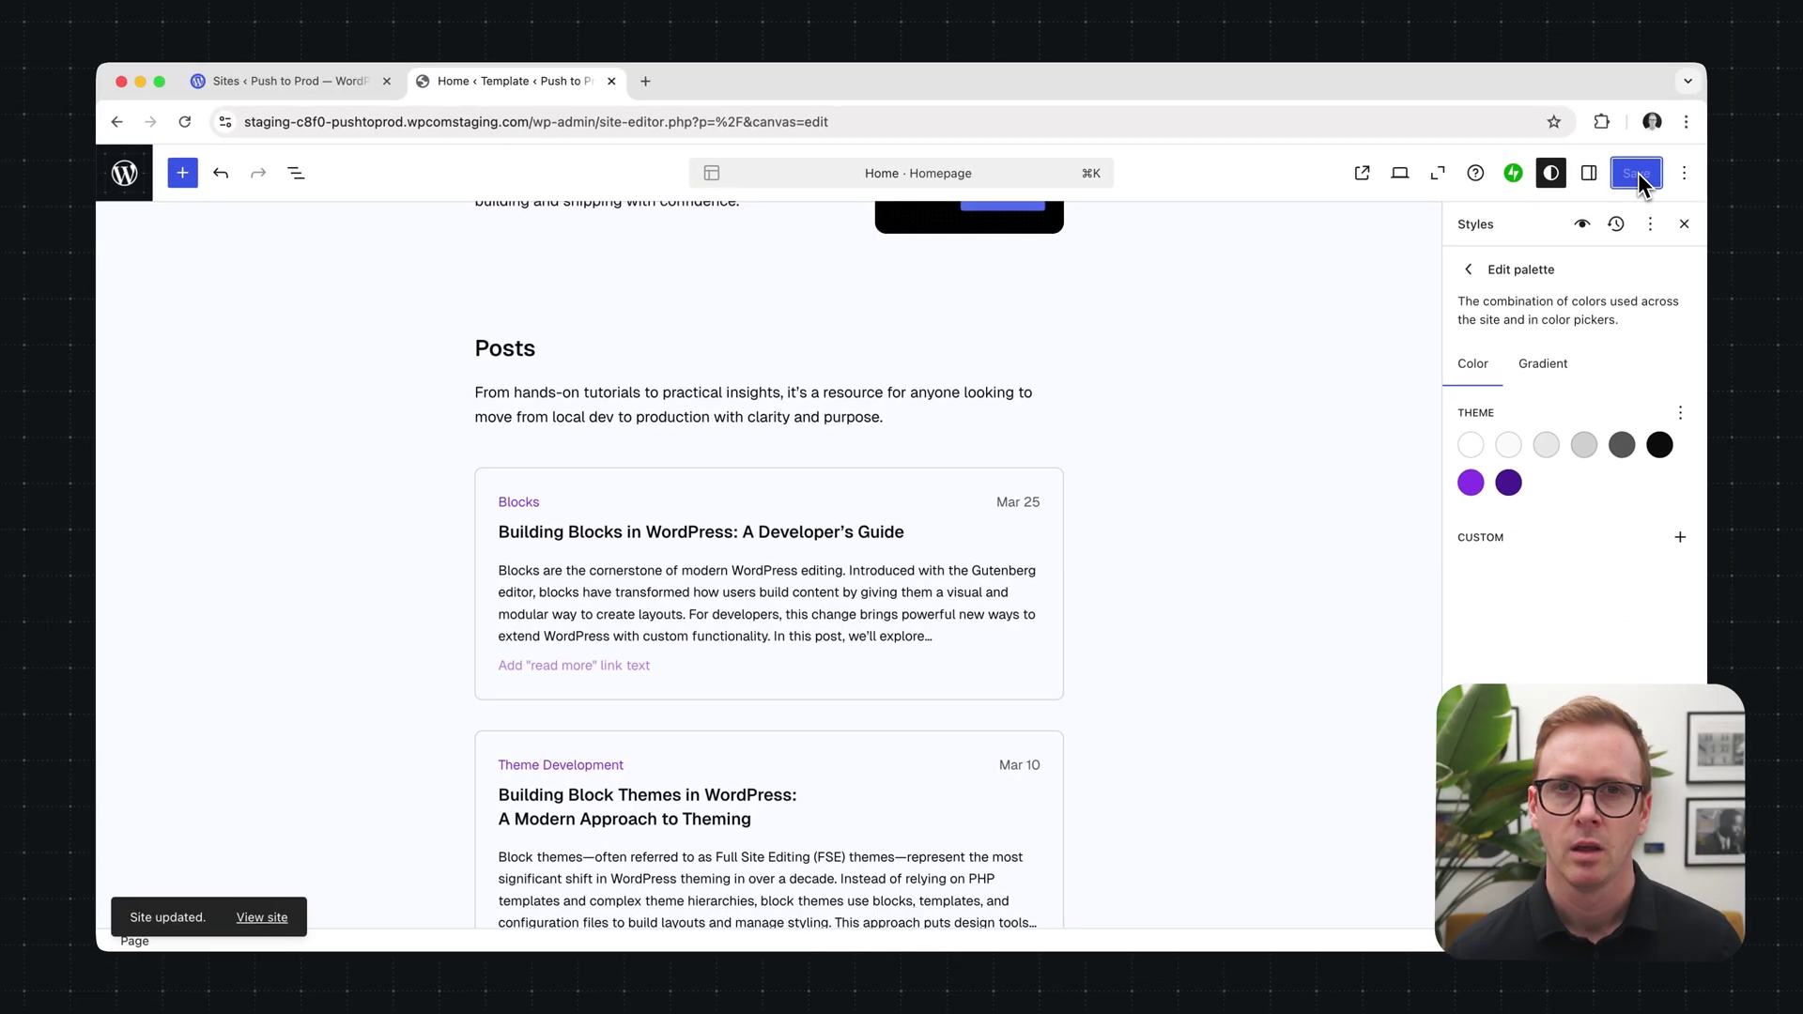
Step: Switch to the production pushtoprod.blog site and view the live blog in a new tab
{"action": "left_click", "coordinate": [354, 89]}
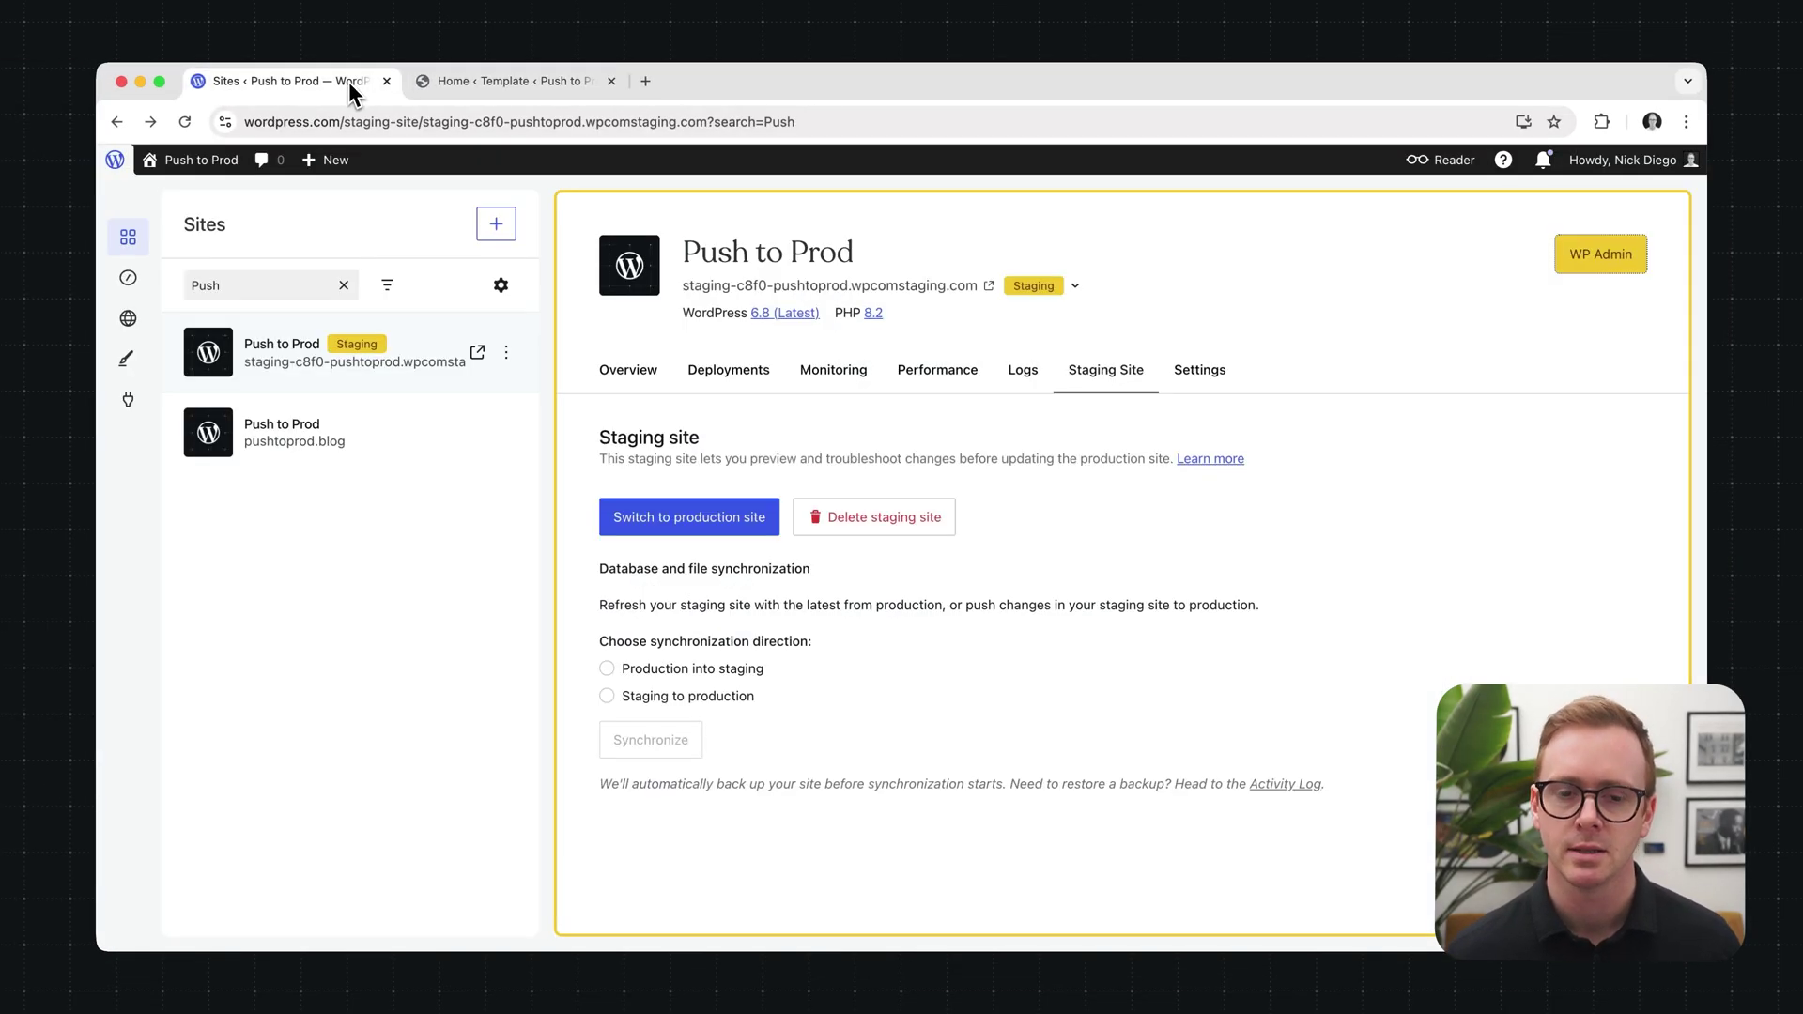
{"action": "left_click", "coordinate": [360, 440]}
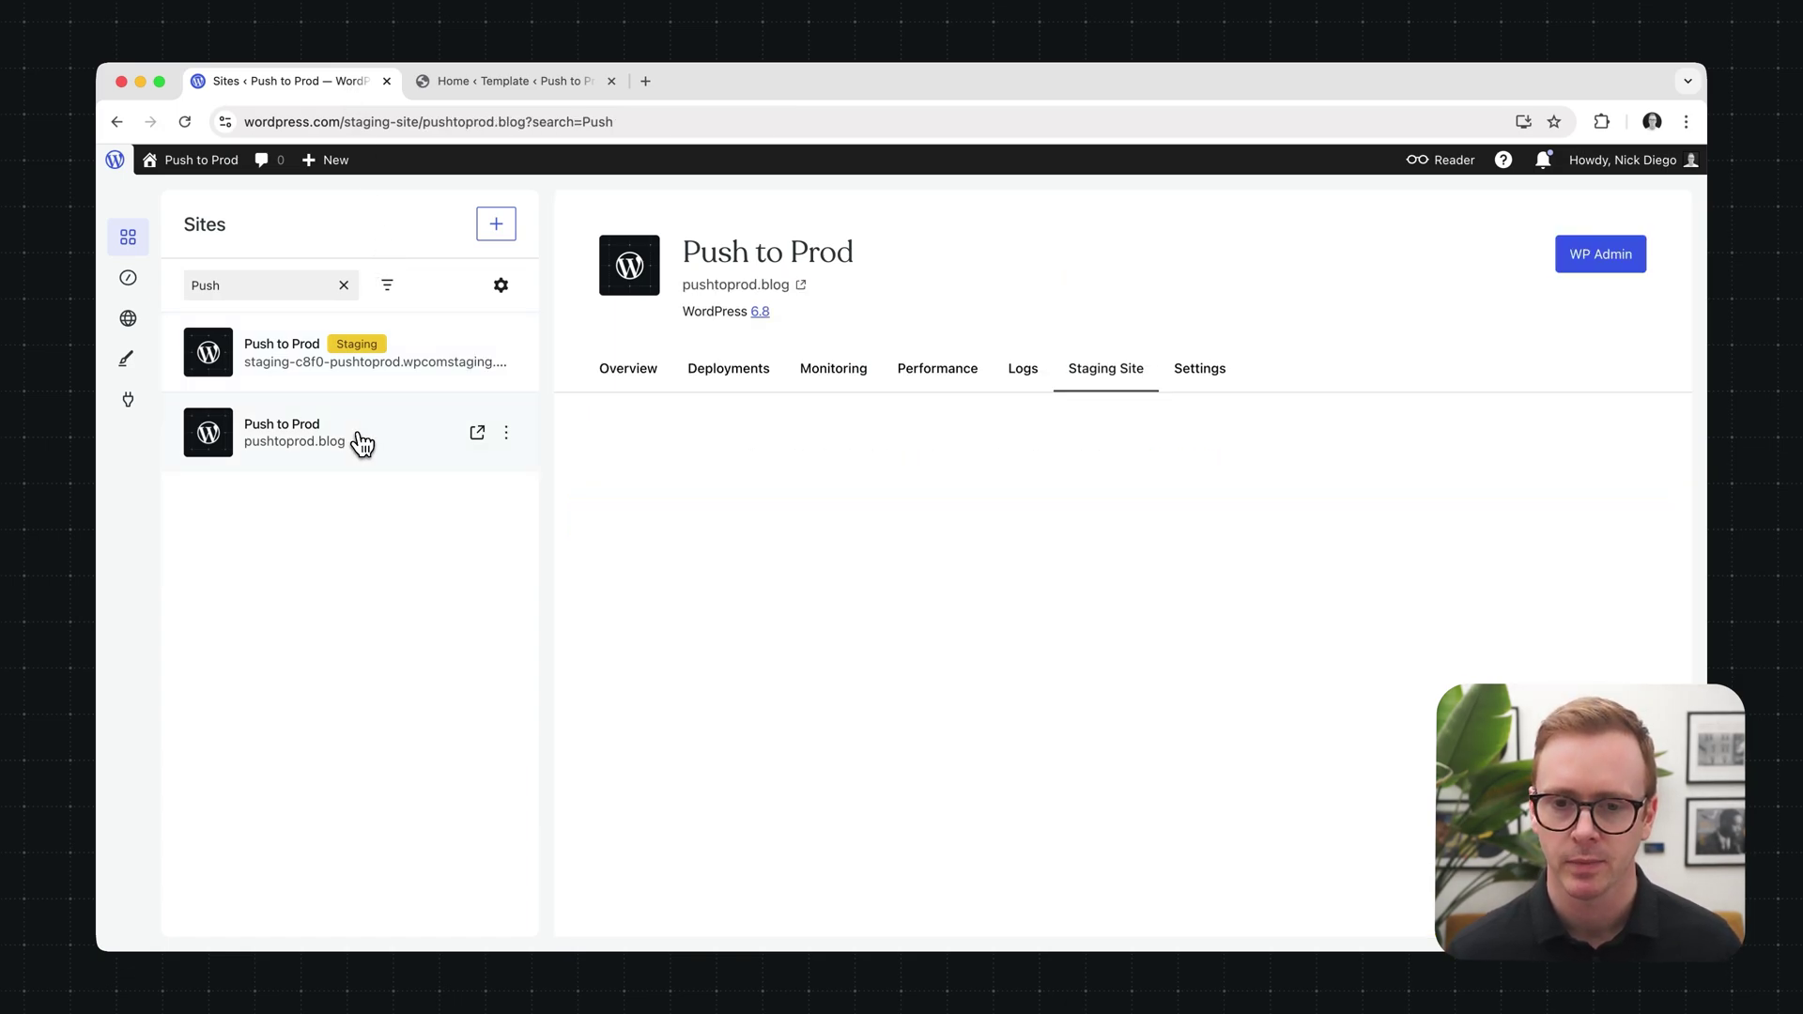
{"action": "right_click", "coordinate": [785, 288]}
{"action": "left_click", "coordinate": [810, 295]}
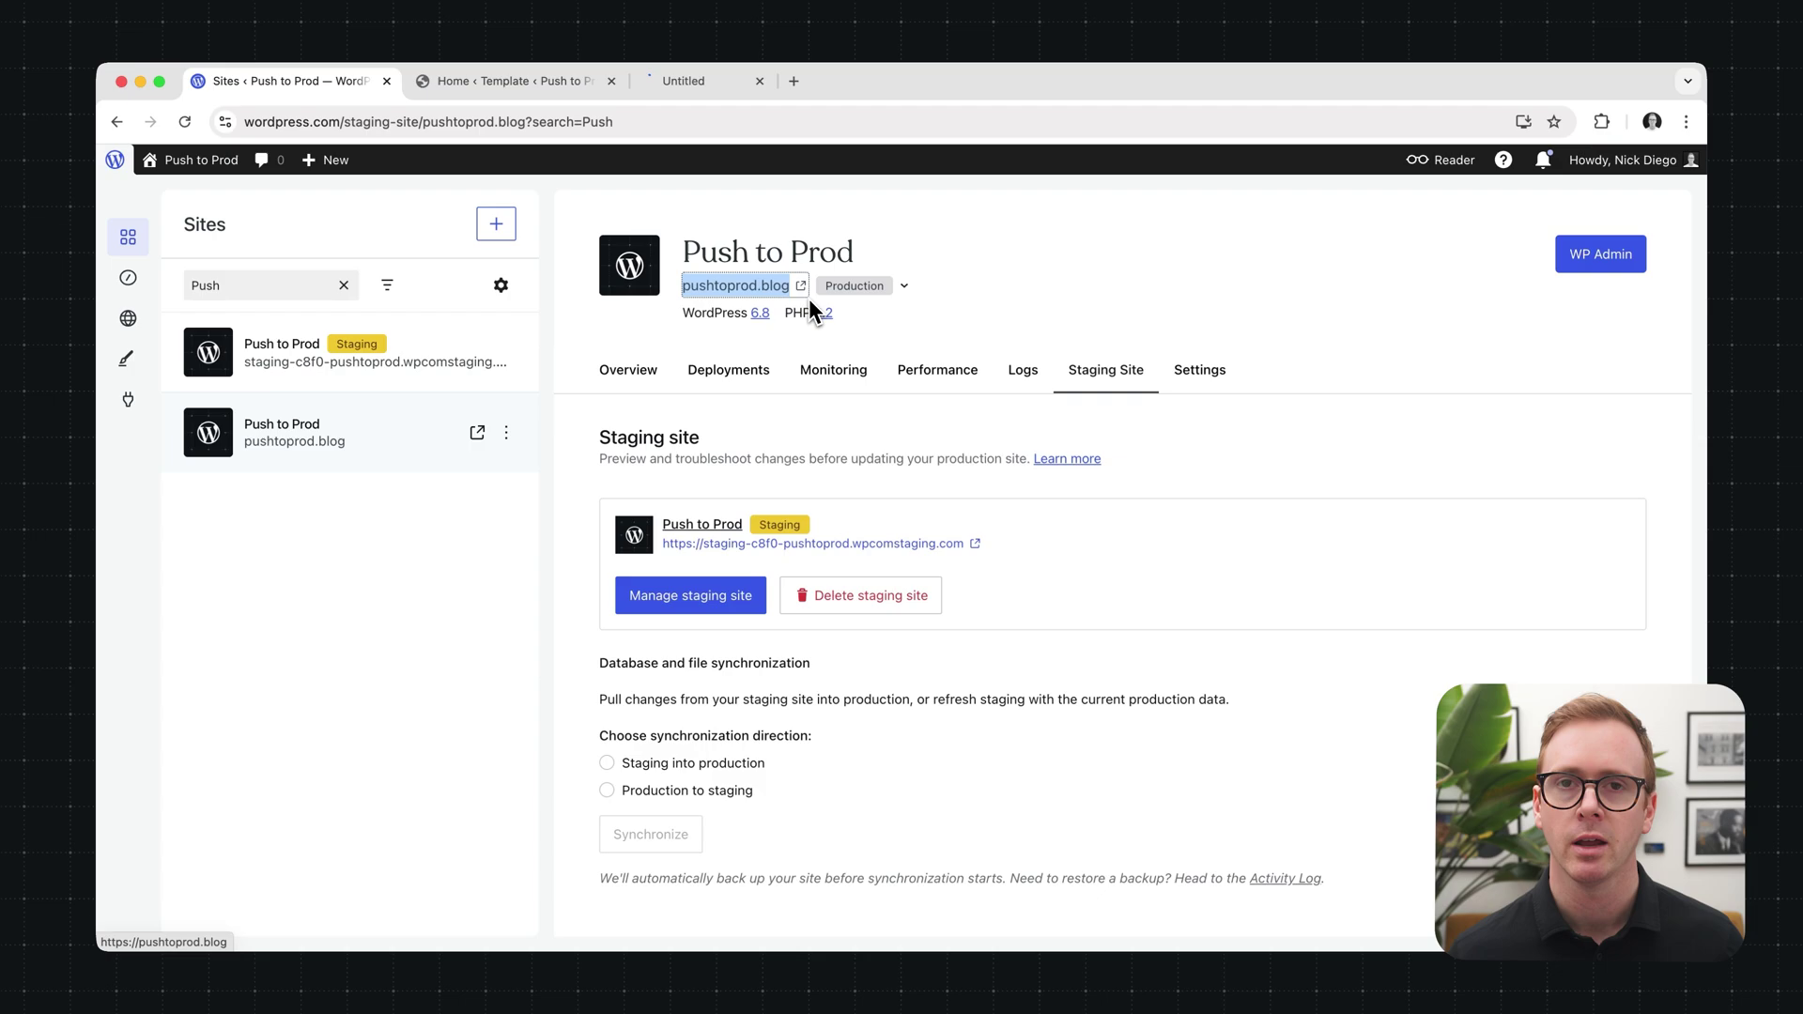
{"action": "left_click", "coordinate": [731, 83]}
{"action": "scroll", "coordinate": [781, 466], "scroll_direction": "down", "scroll_amount": 5}
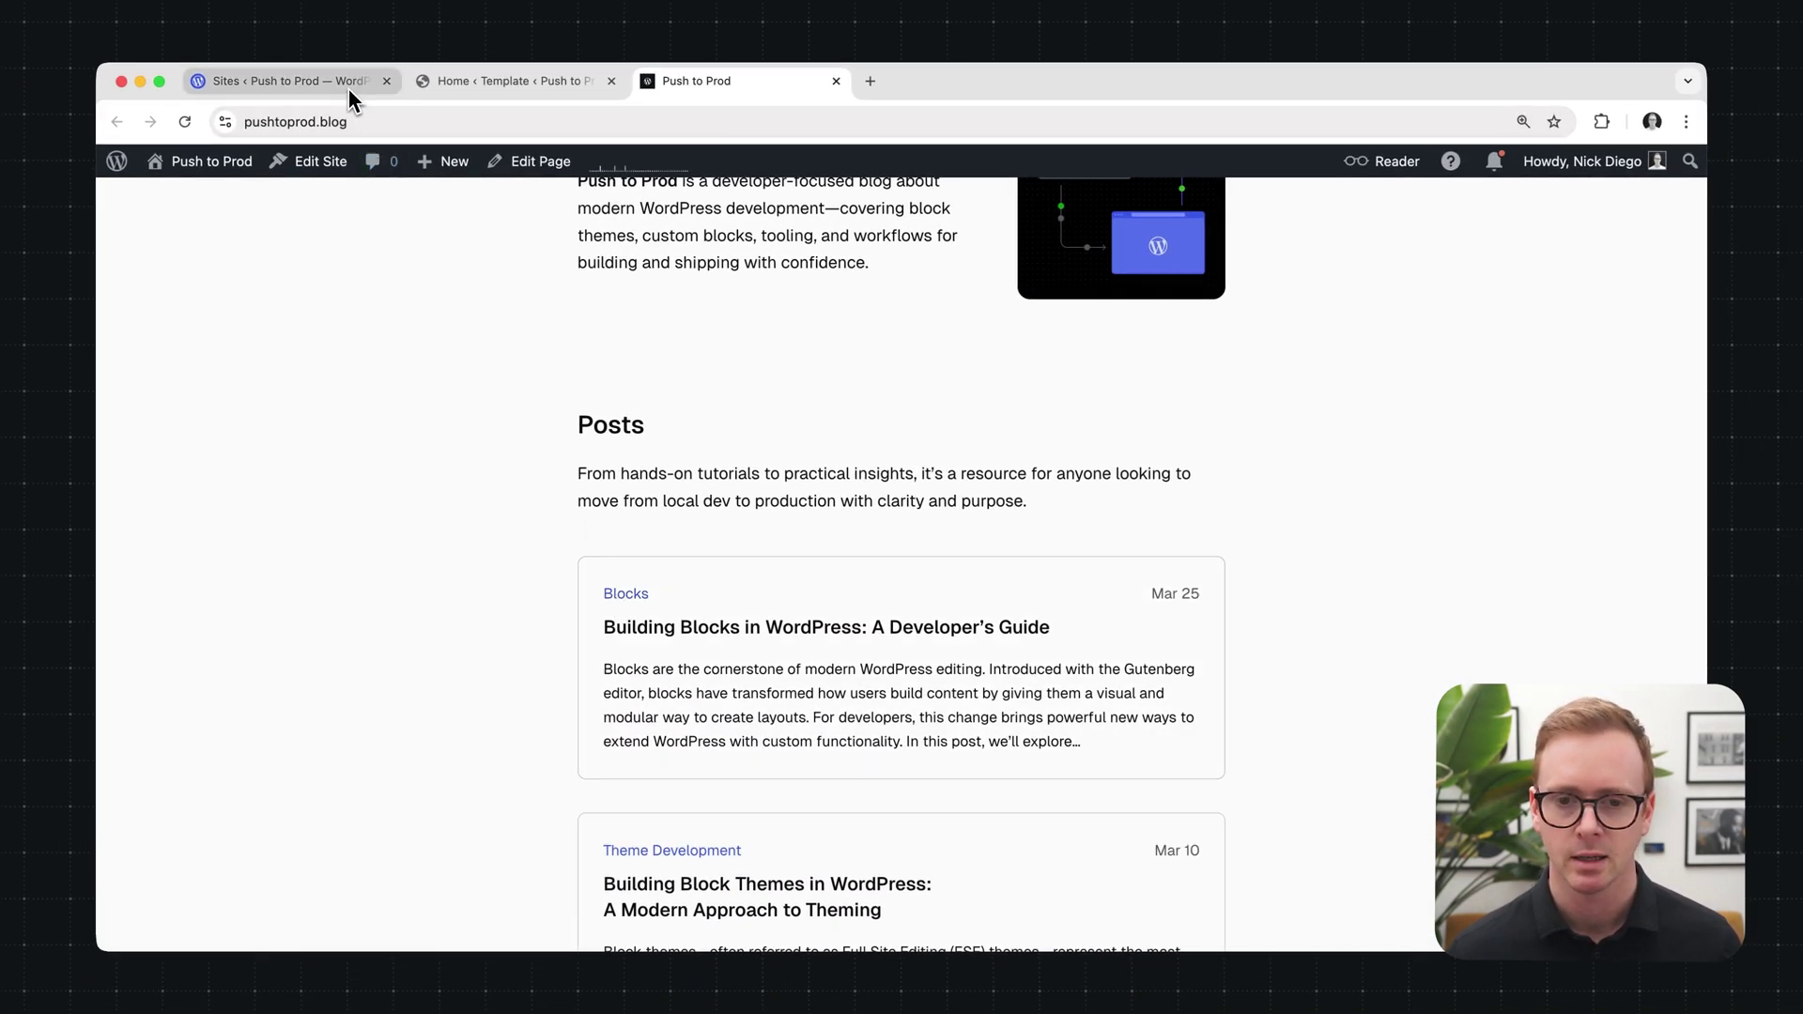
{"action": "left_click", "coordinate": [347, 89]}
{"action": "mouse_move", "coordinate": [330, 161]}
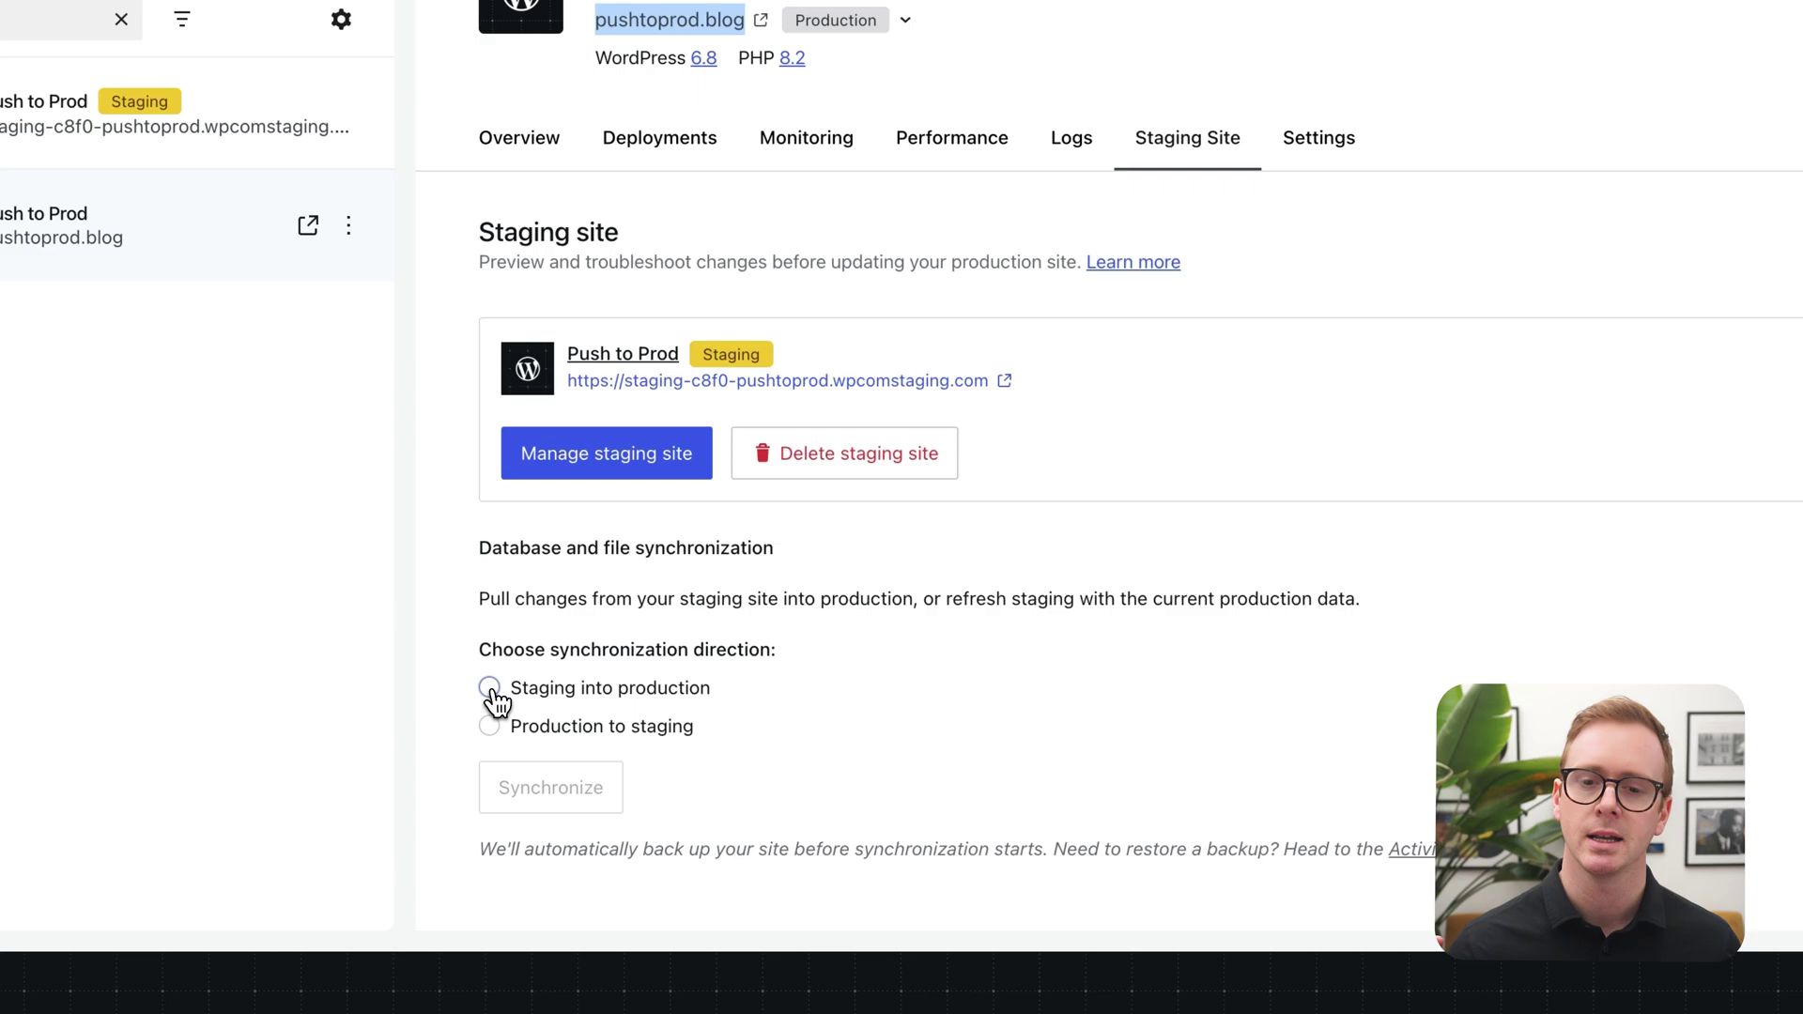
Step: Select 'Staging into production' for the production site and reveal the data toggles
{"action": "left_click", "coordinate": [492, 692]}
{"action": "scroll", "coordinate": [904, 703], "scroll_direction": "down", "scroll_amount": 2}
{"action": "scroll", "coordinate": [905, 695], "scroll_direction": "down", "scroll_amount": 3}
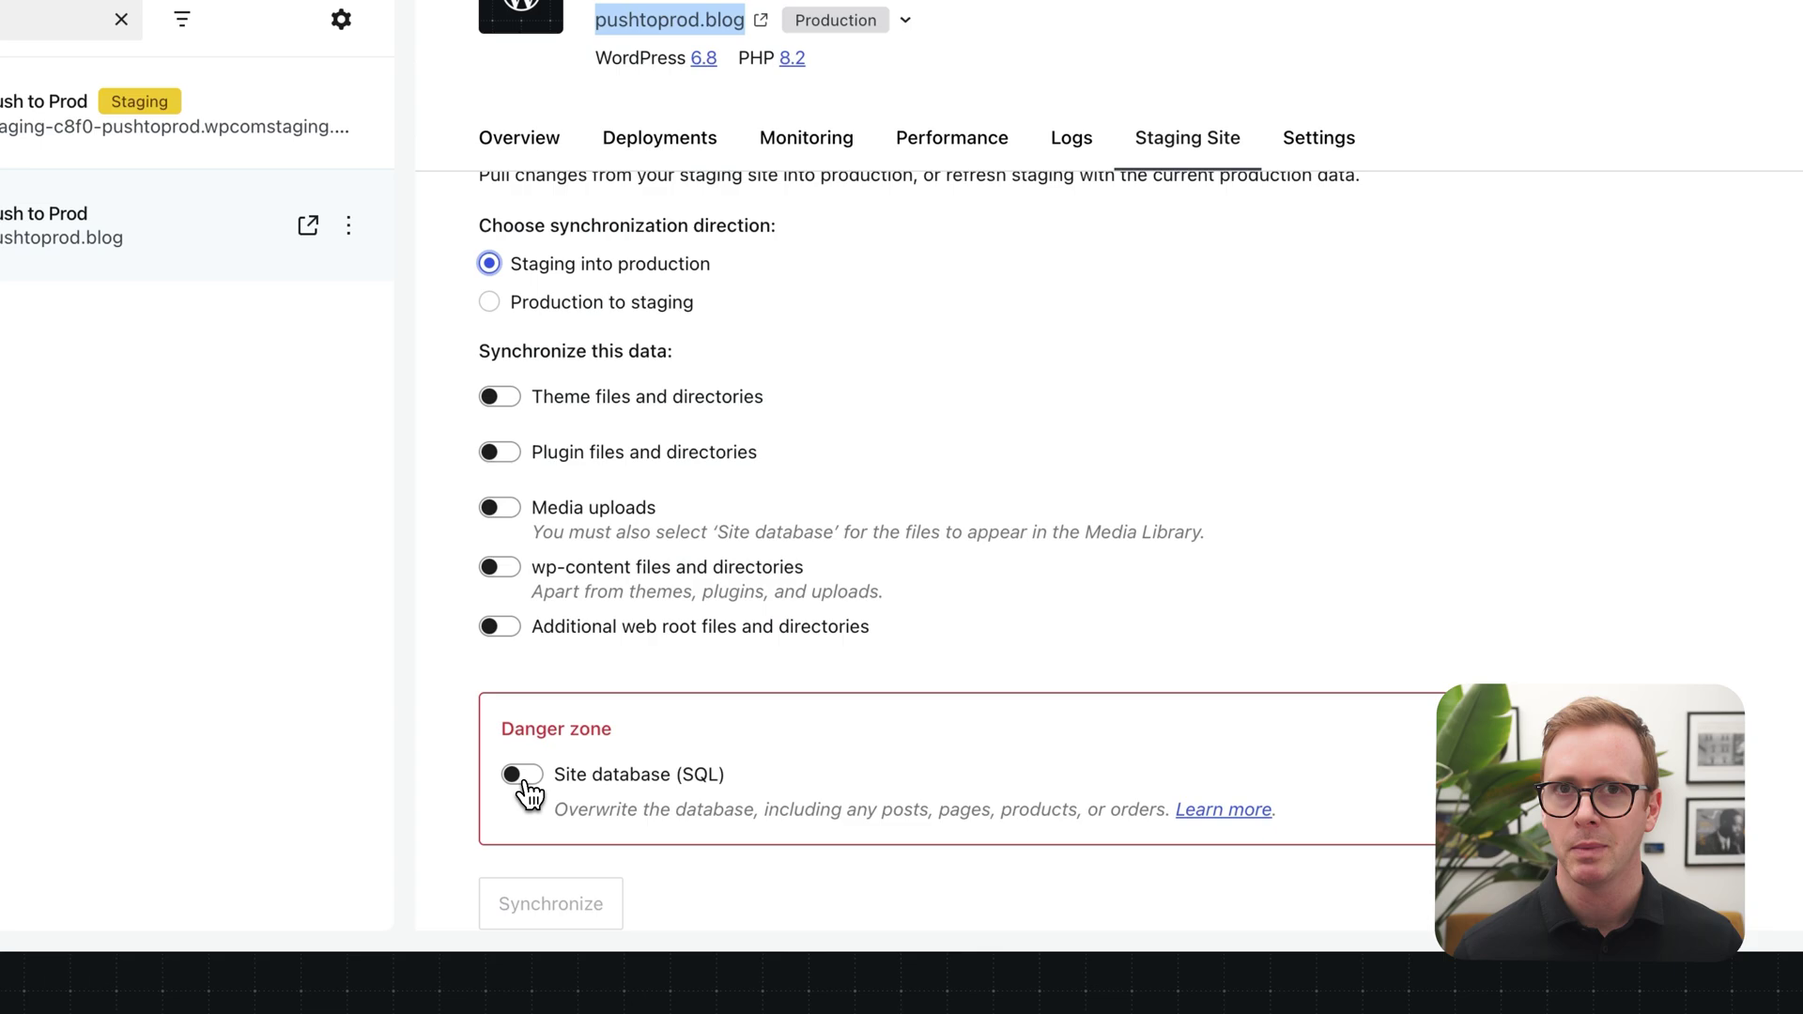
Step: Switch on the 'Site database (SQL)' toggle in the Danger zone
{"action": "left_click", "coordinate": [522, 776]}
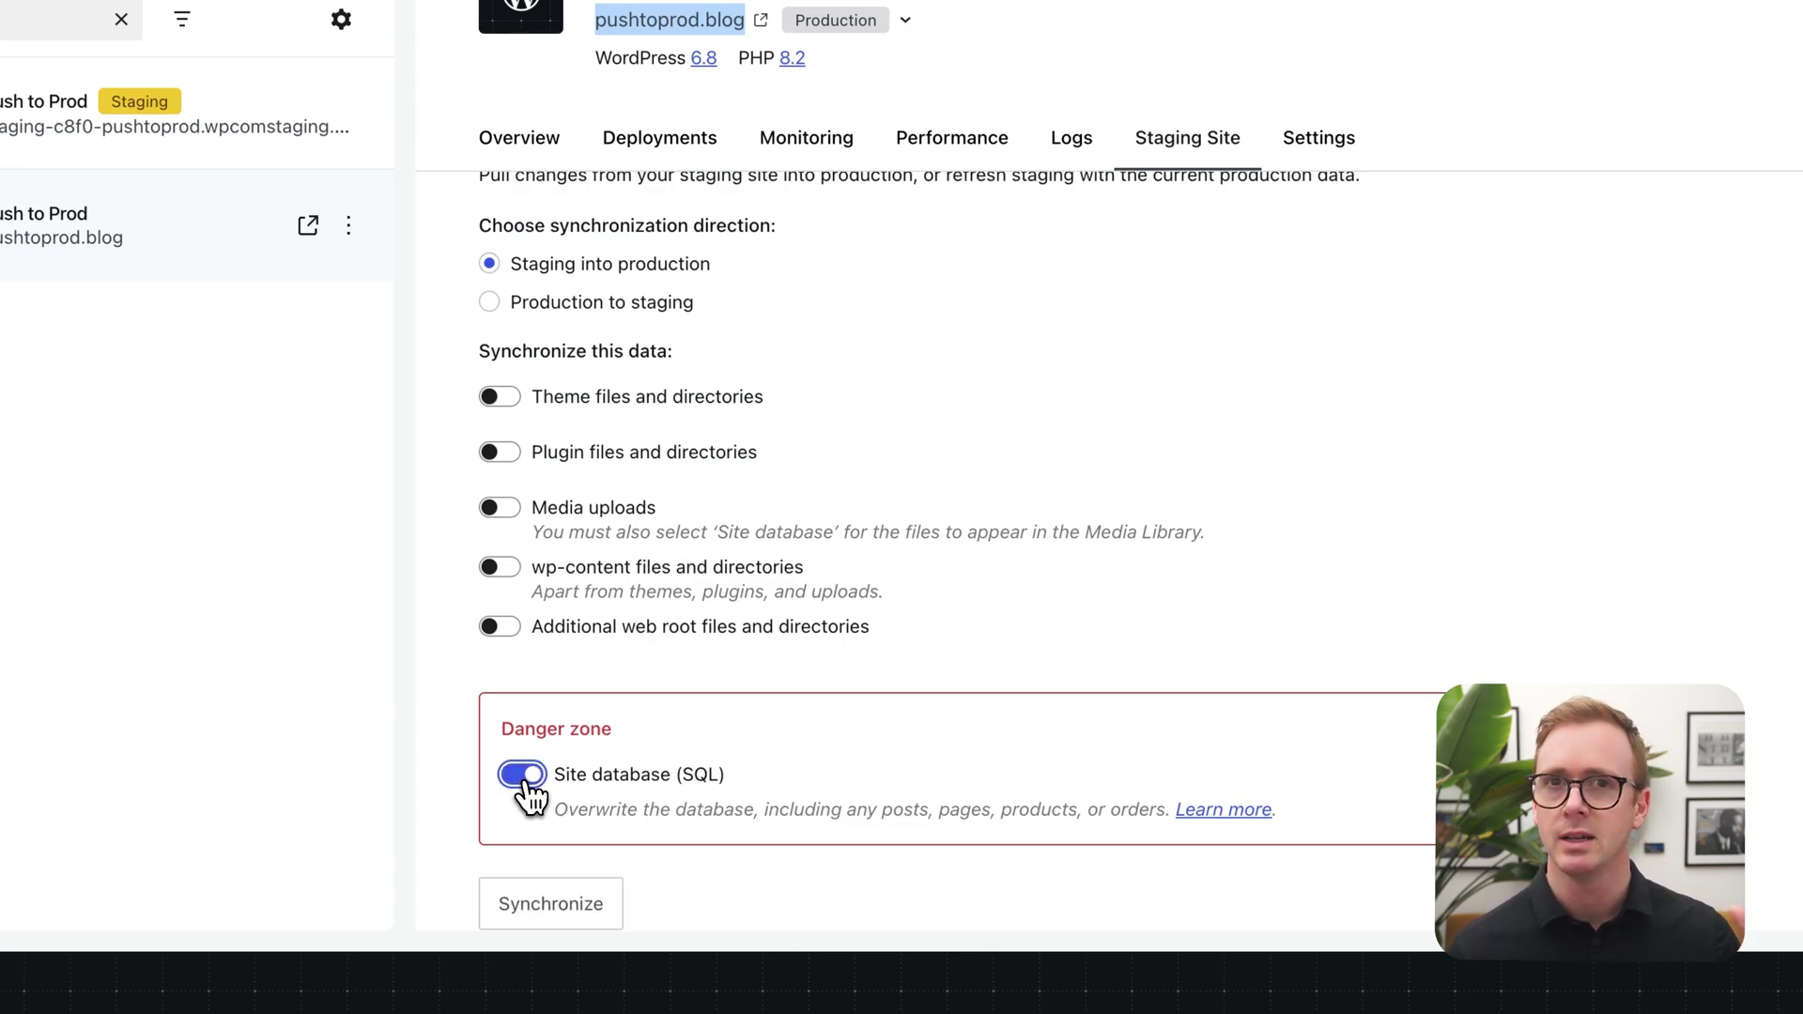
{"action": "scroll", "coordinate": [739, 634], "scroll_direction": "down", "scroll_amount": 1}
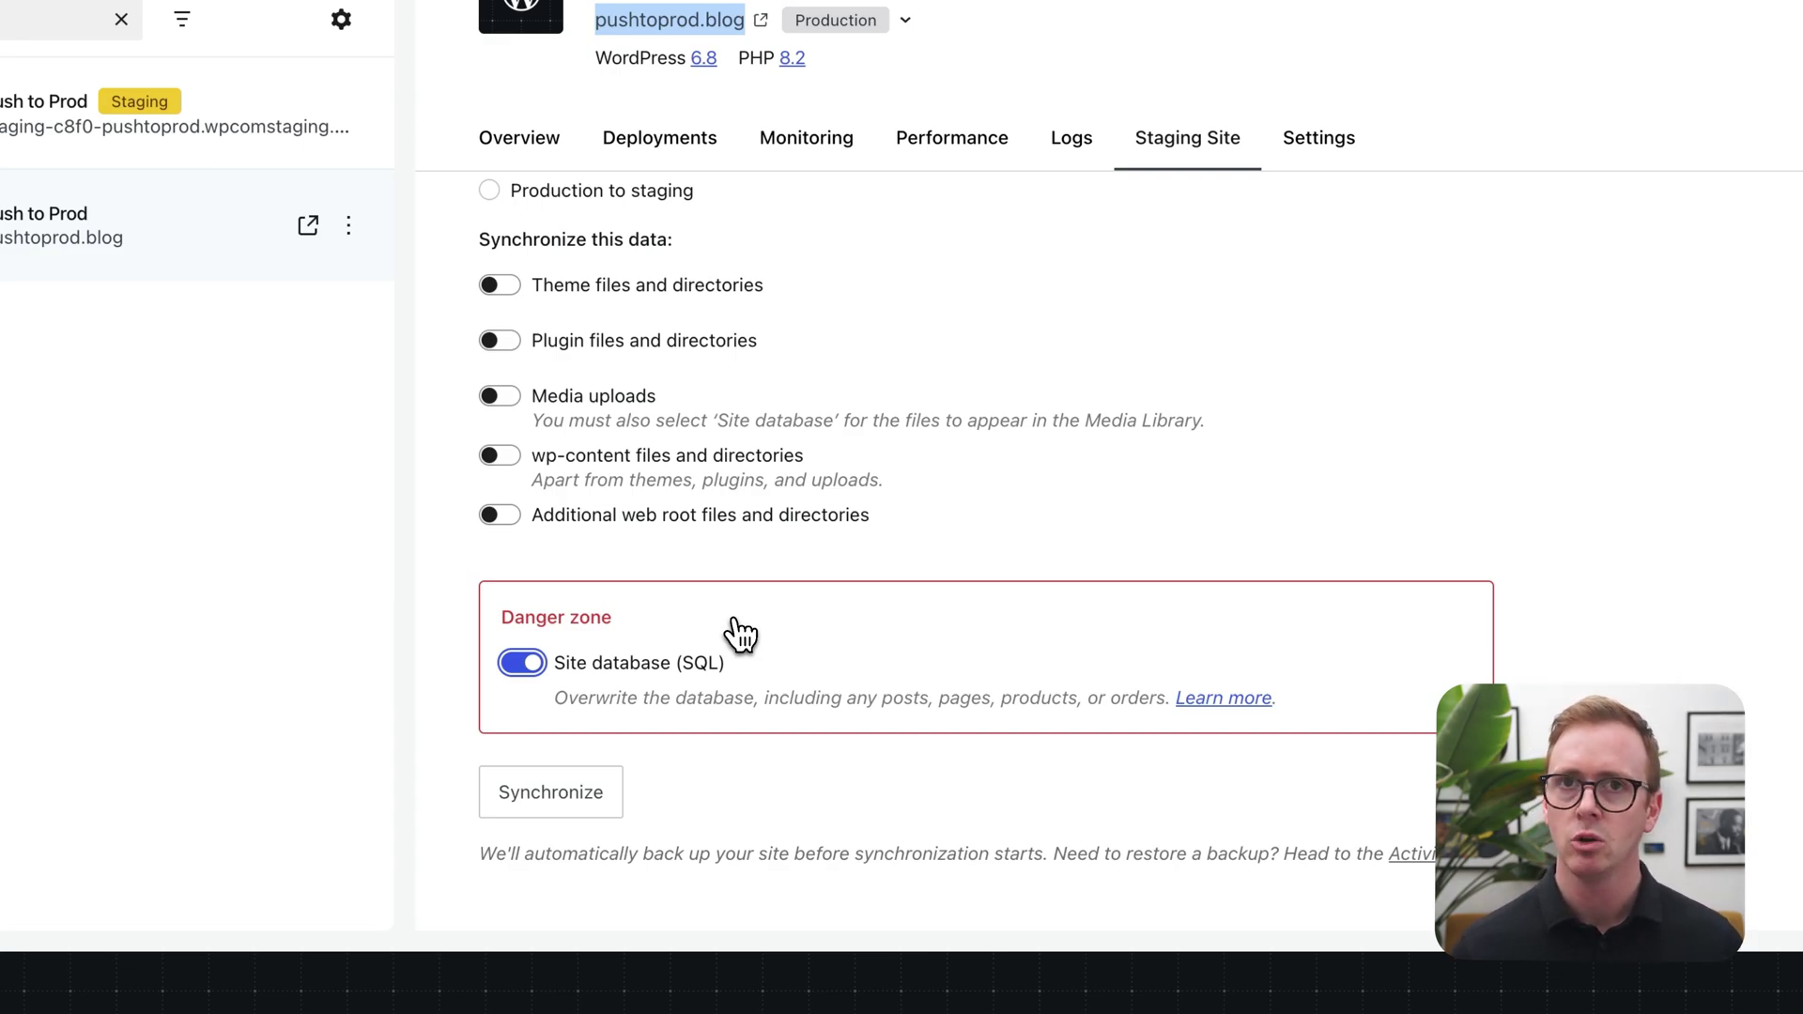
{"action": "scroll", "coordinate": [598, 634], "scroll_direction": "up", "scroll_amount": 2}
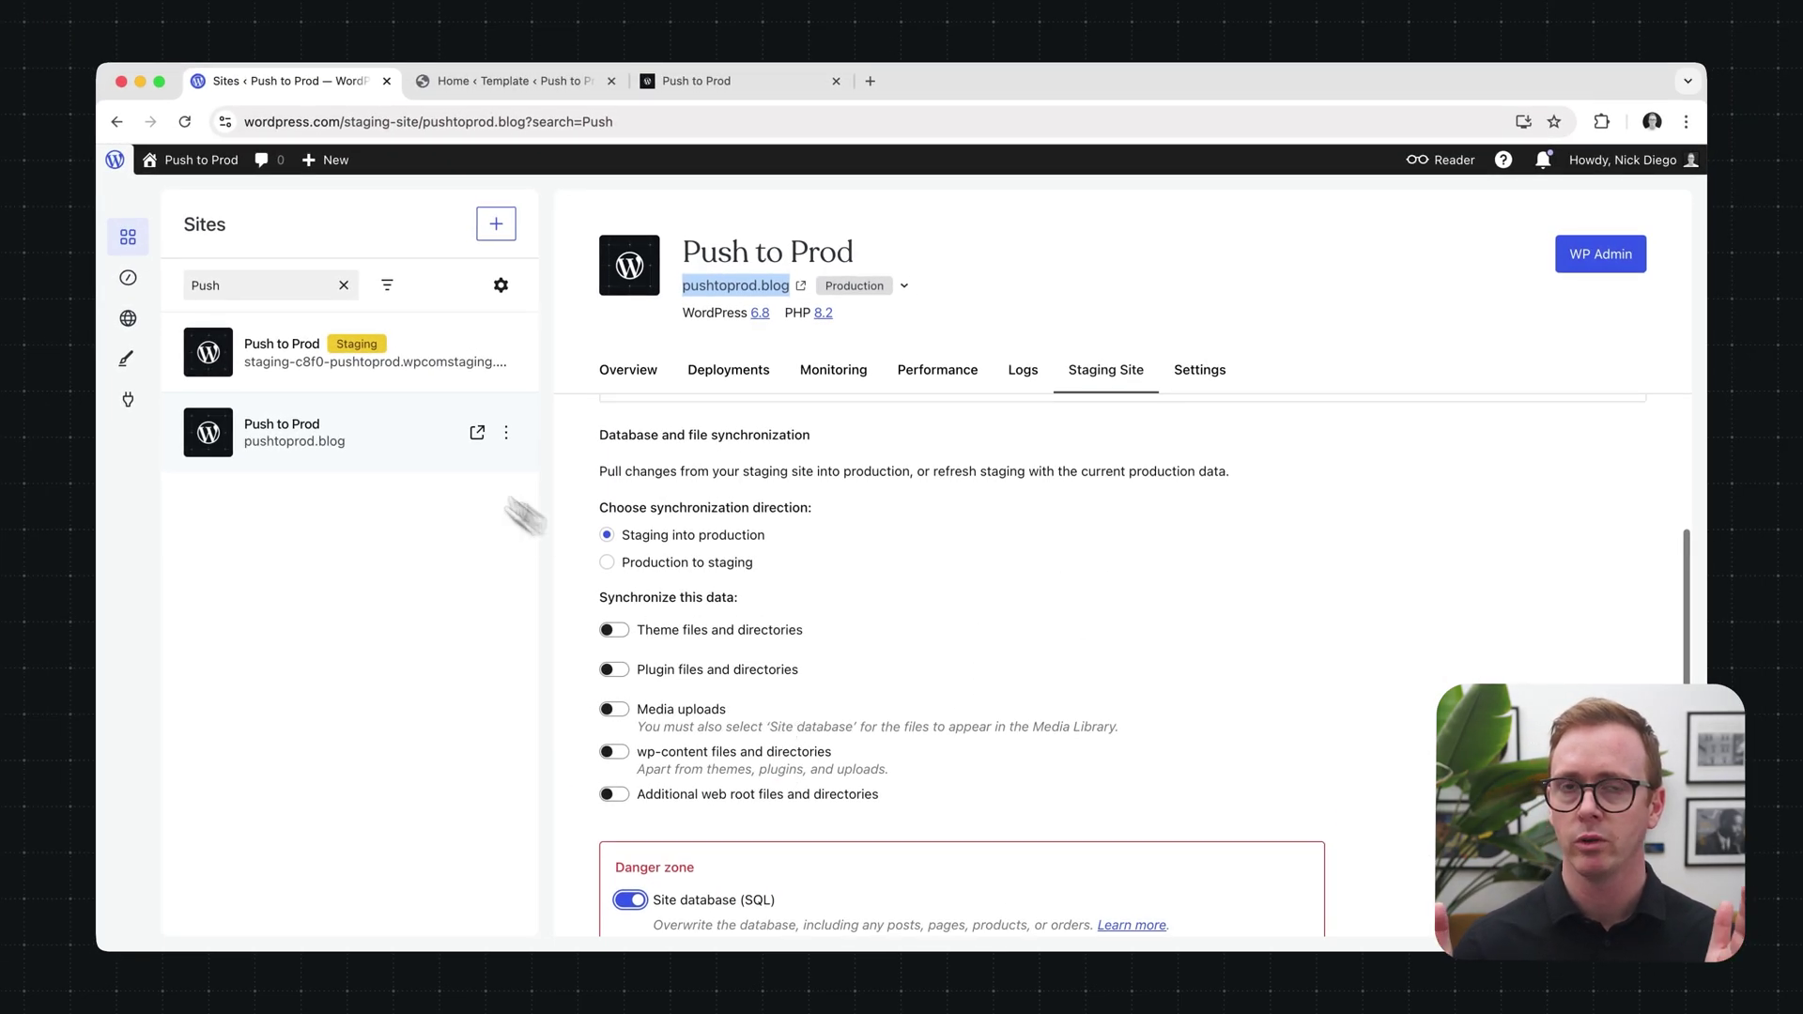
Step: From the staging site, choose 'Staging to production' with Site database (SQL) enabled and Synchronize
{"action": "left_click", "coordinate": [385, 376]}
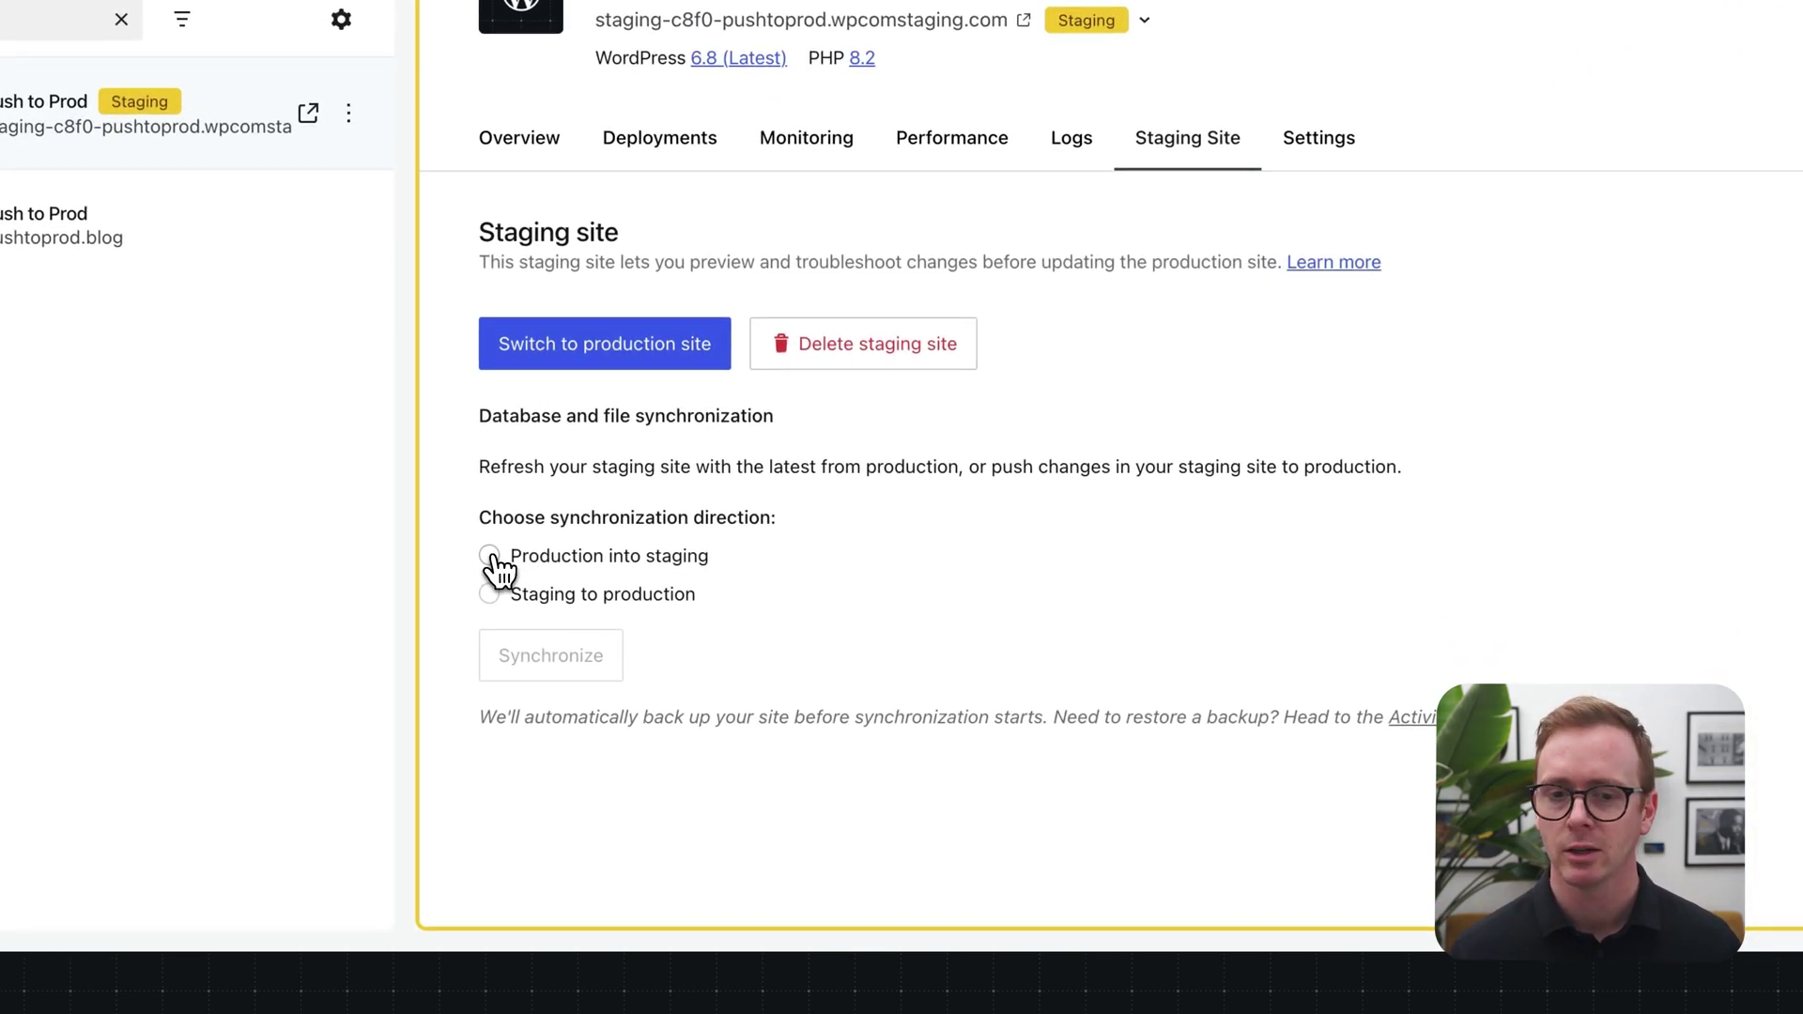
{"action": "left_click", "coordinate": [489, 593]}
{"action": "scroll", "coordinate": [657, 610], "scroll_direction": "down", "scroll_amount": 2}
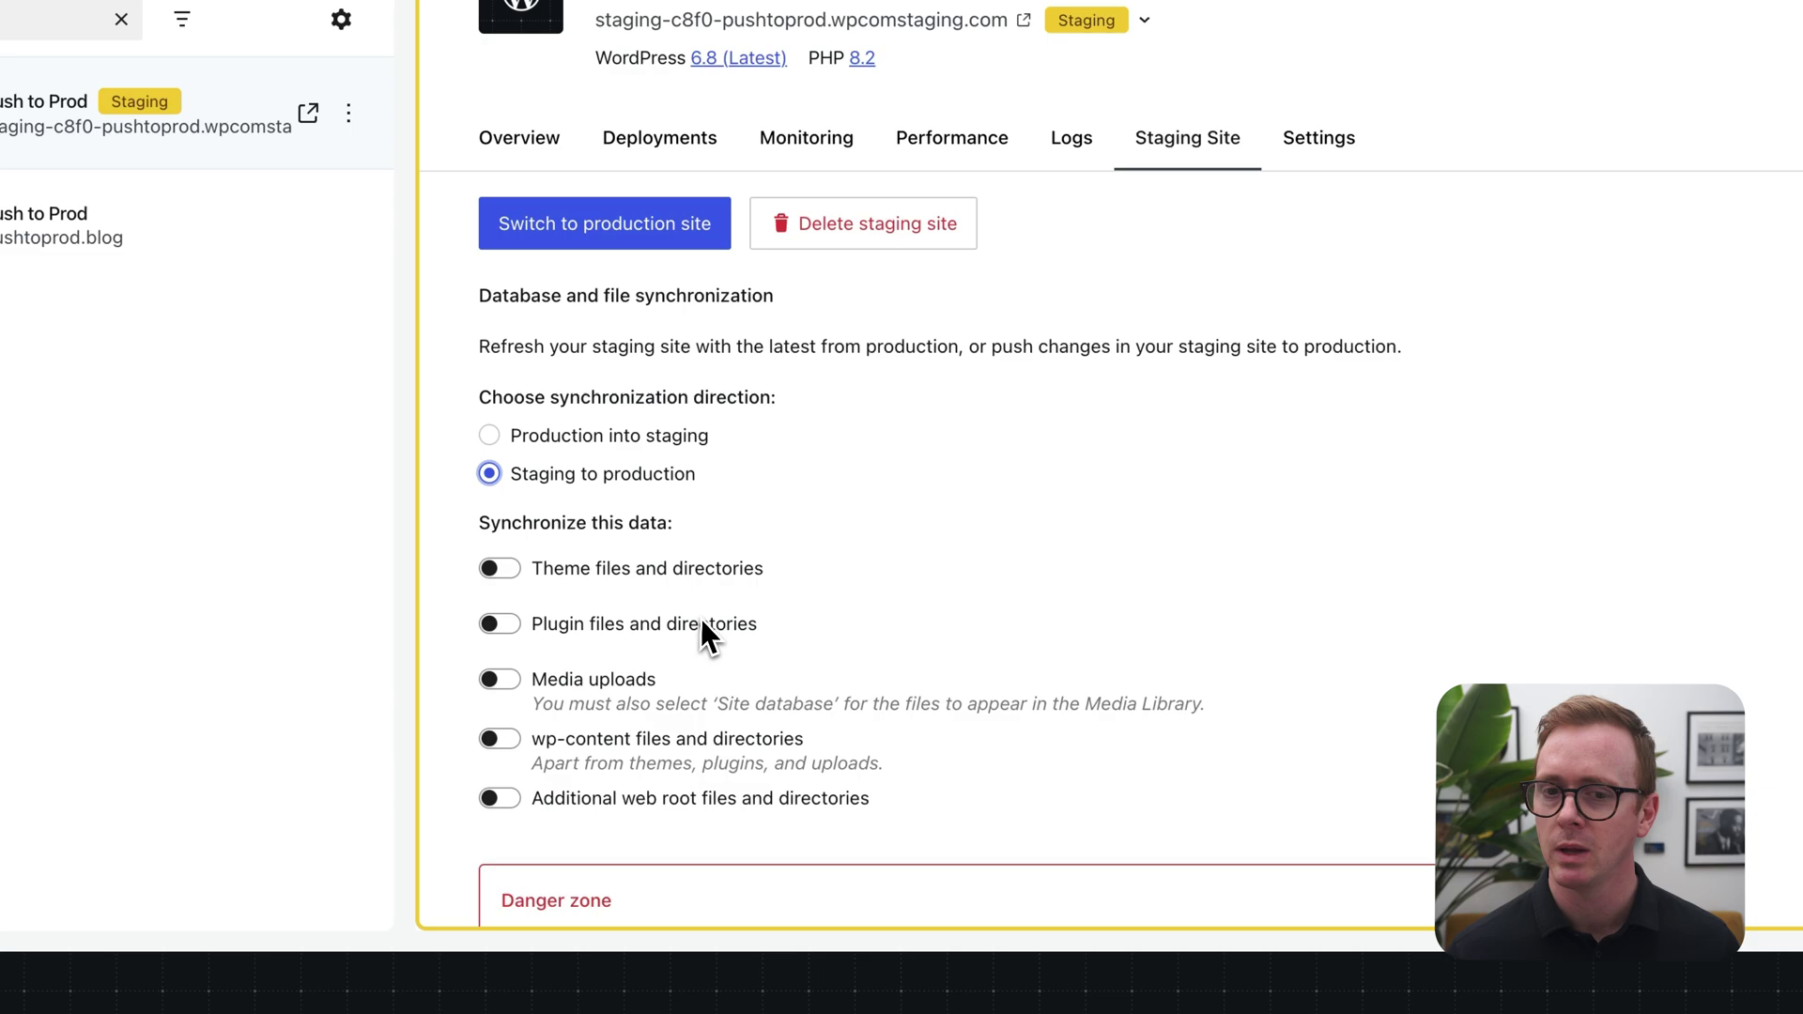
{"action": "scroll", "coordinate": [702, 621], "scroll_direction": "down", "scroll_amount": 2}
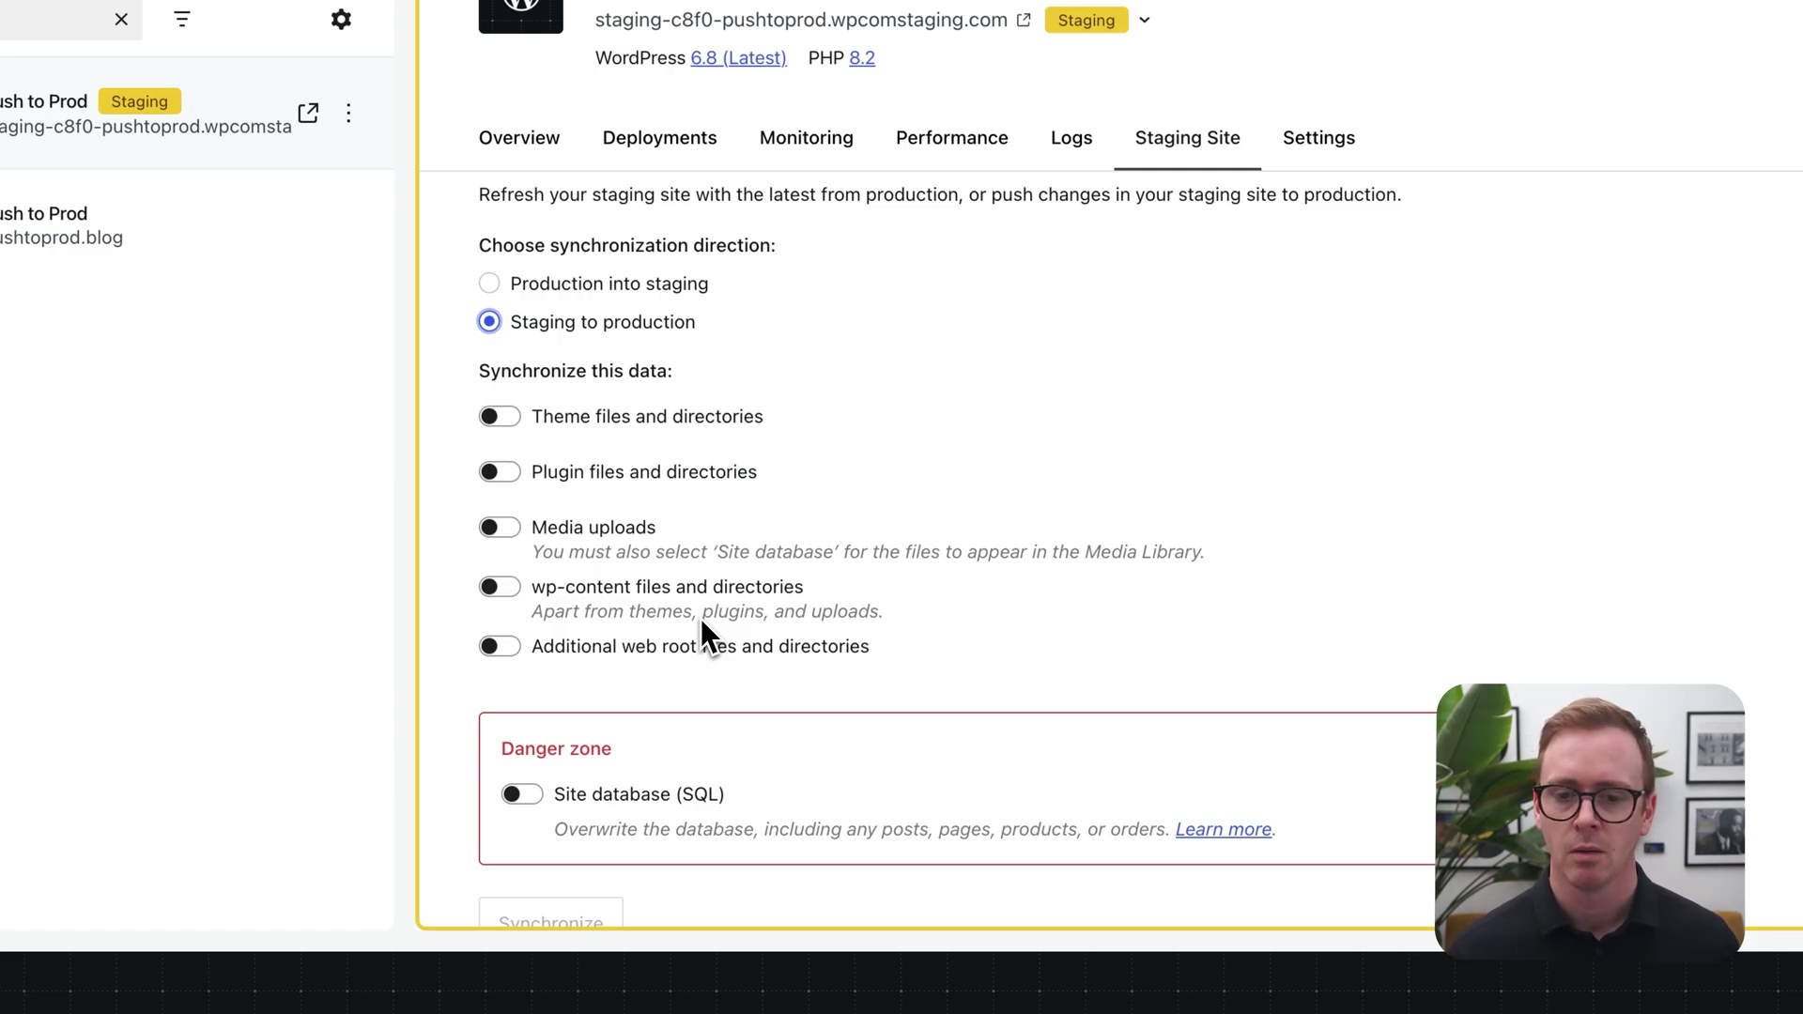
{"action": "left_click", "coordinate": [530, 798]}
{"action": "scroll", "coordinate": [629, 796], "scroll_direction": "down", "scroll_amount": 1}
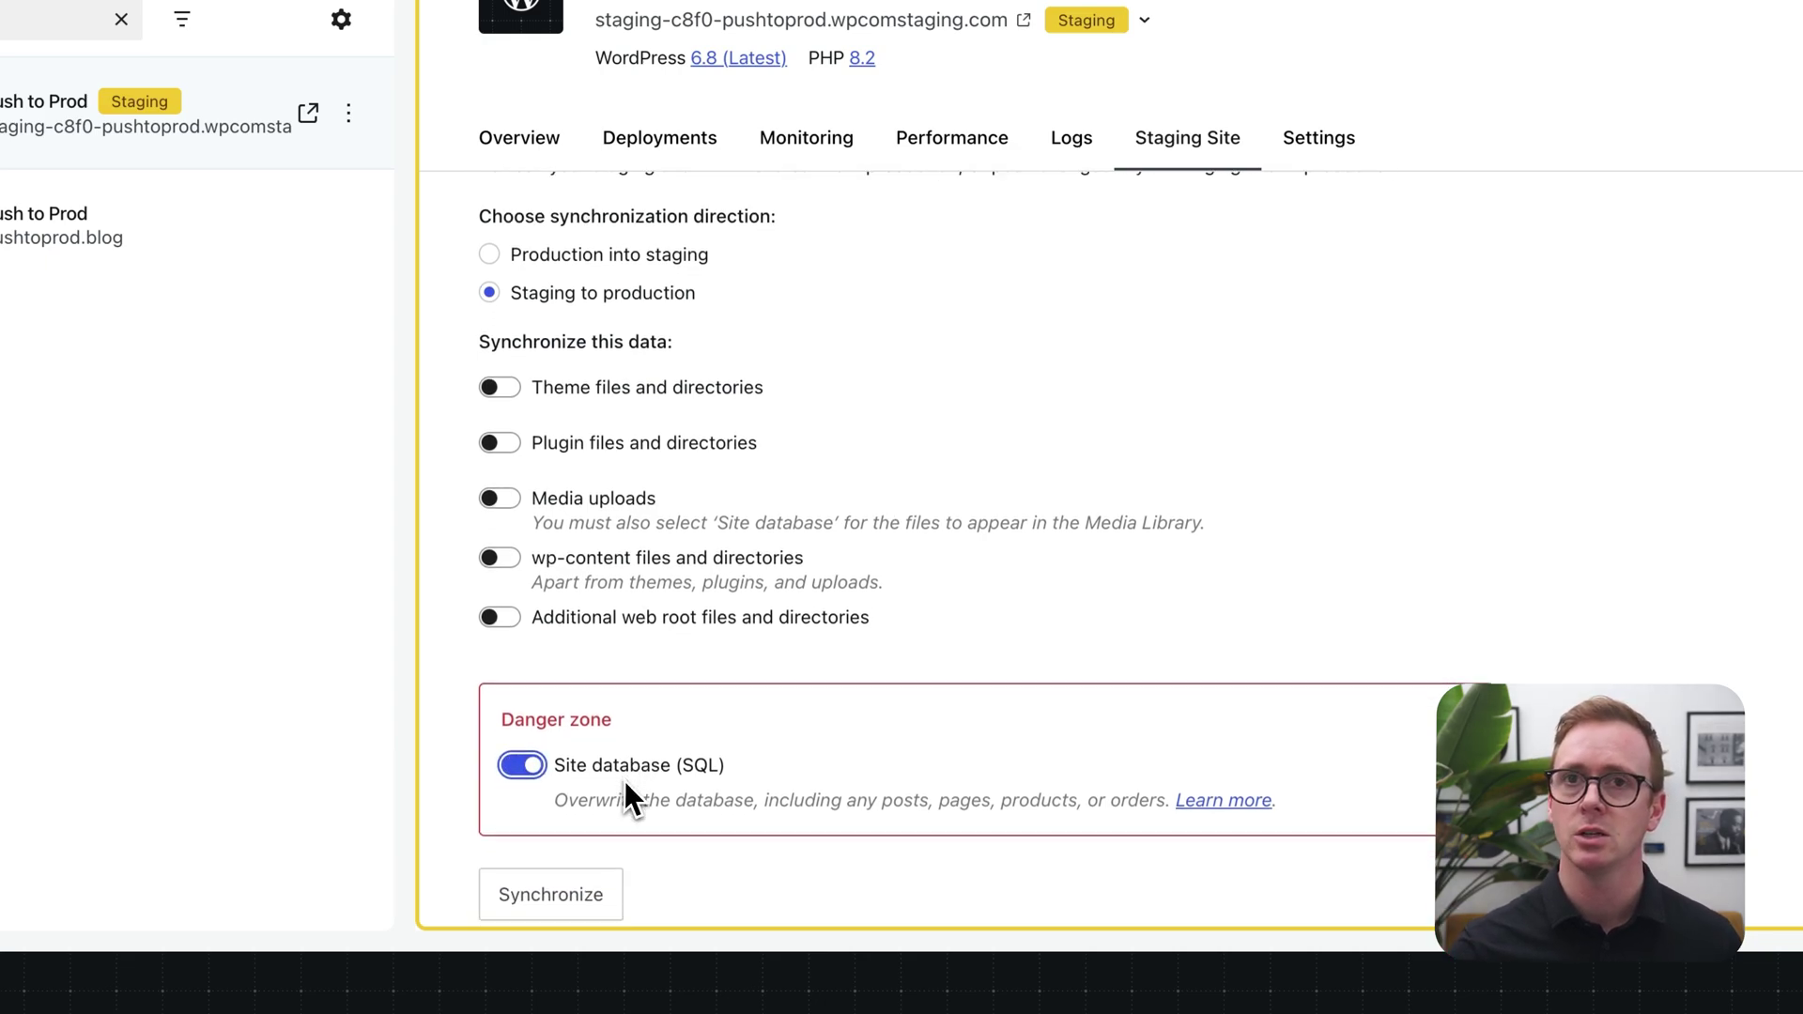
{"action": "scroll", "coordinate": [624, 780], "scroll_direction": "down", "scroll_amount": 2}
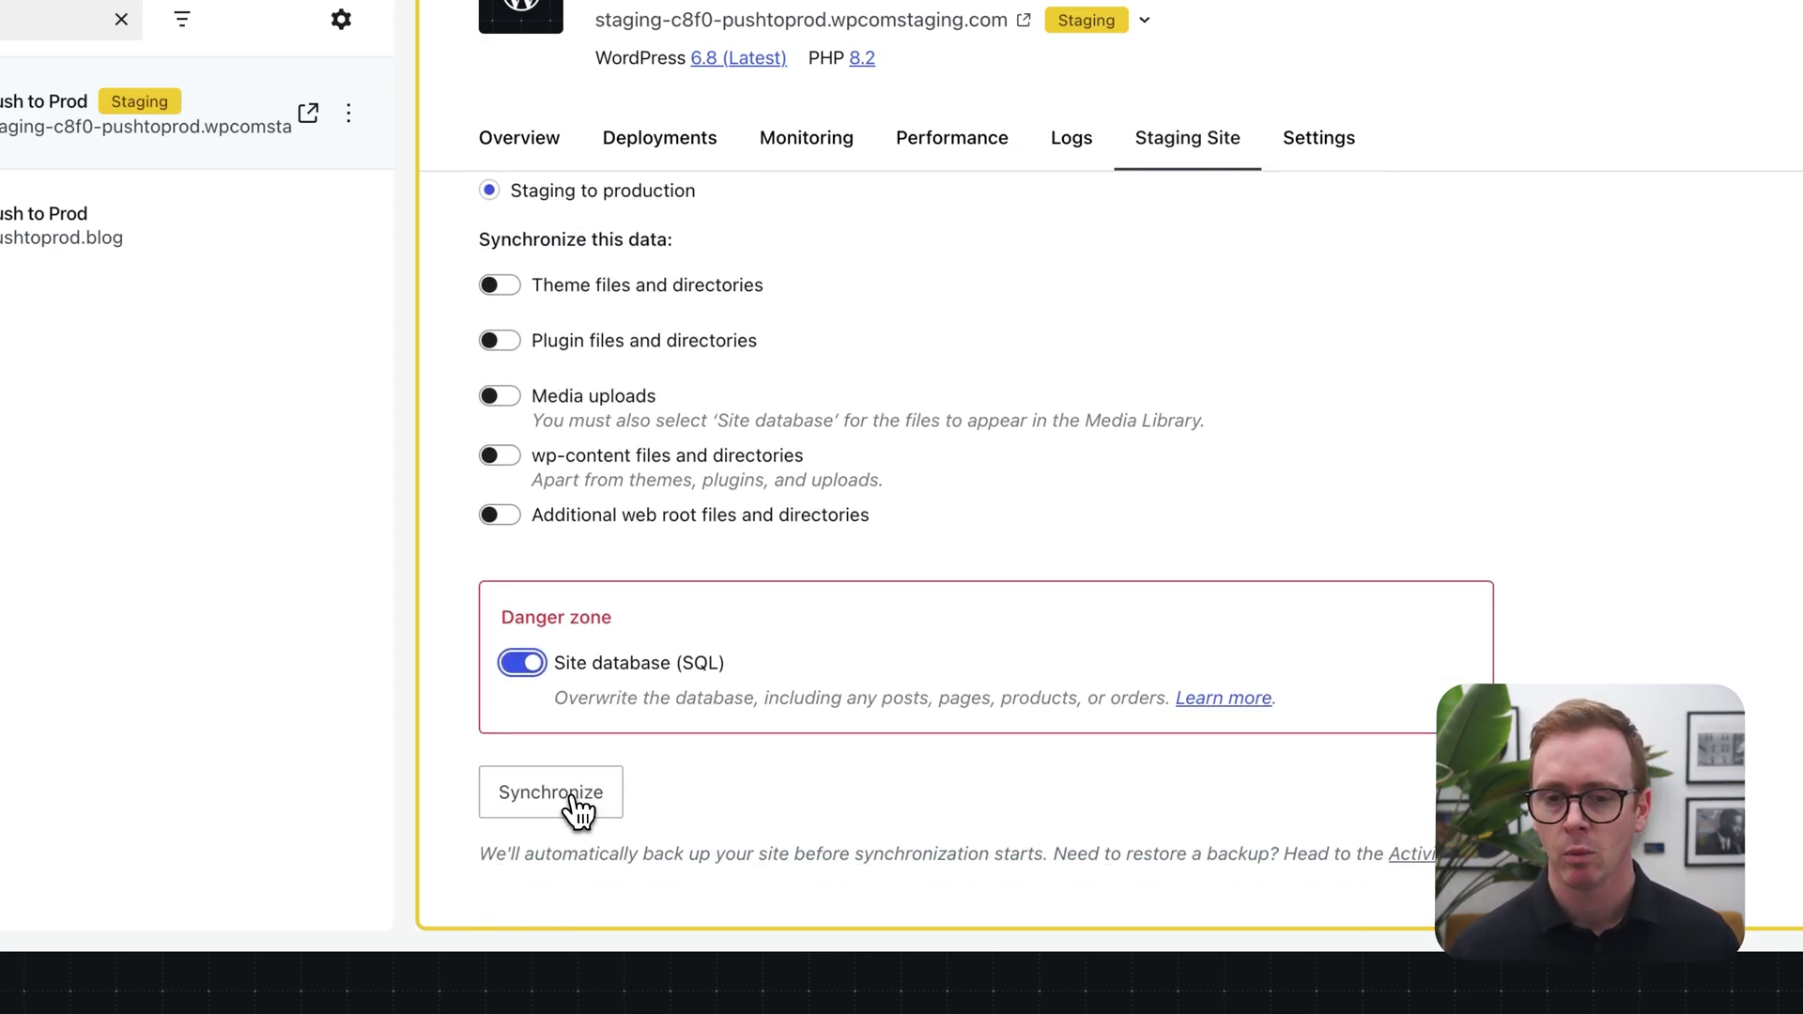
{"action": "left_click", "coordinate": [575, 808]}
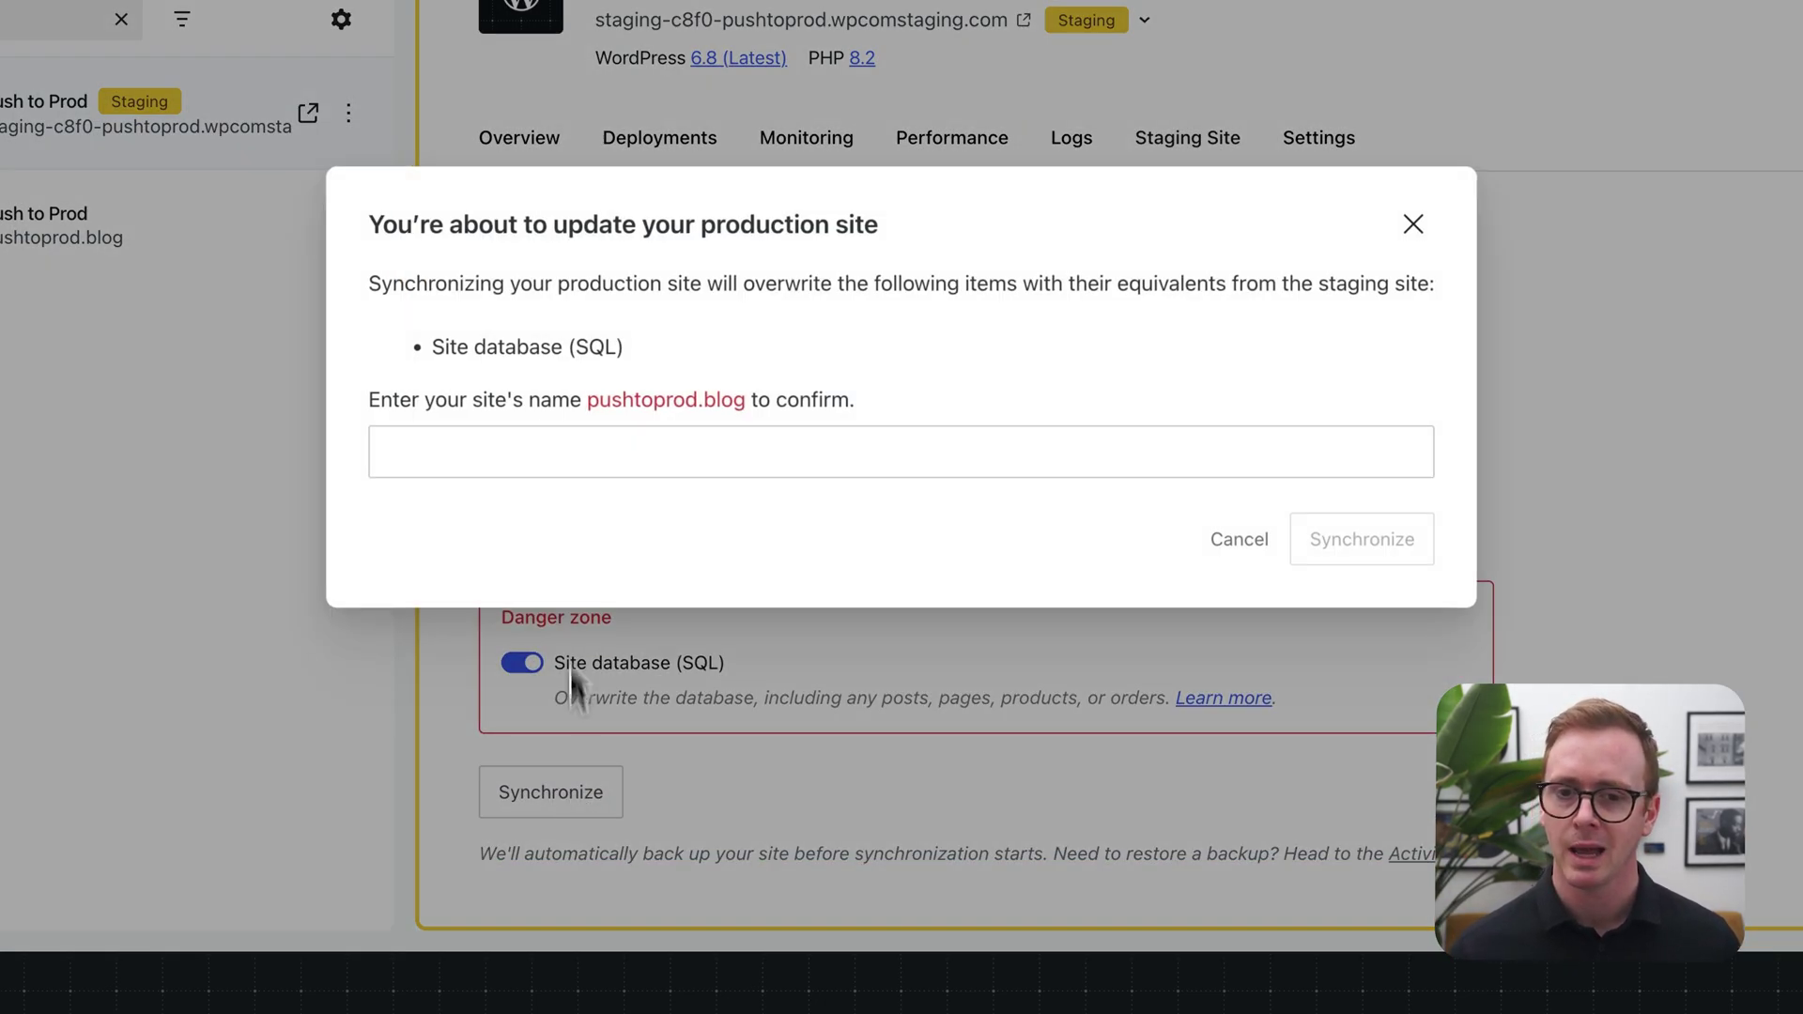
Step: Copy the site name into the confirmation field and confirm the synchronization
{"action": "left_click_drag", "start_coordinate": [588, 404], "coordinate": [742, 402]}
{"action": "key", "text": "super+c"}
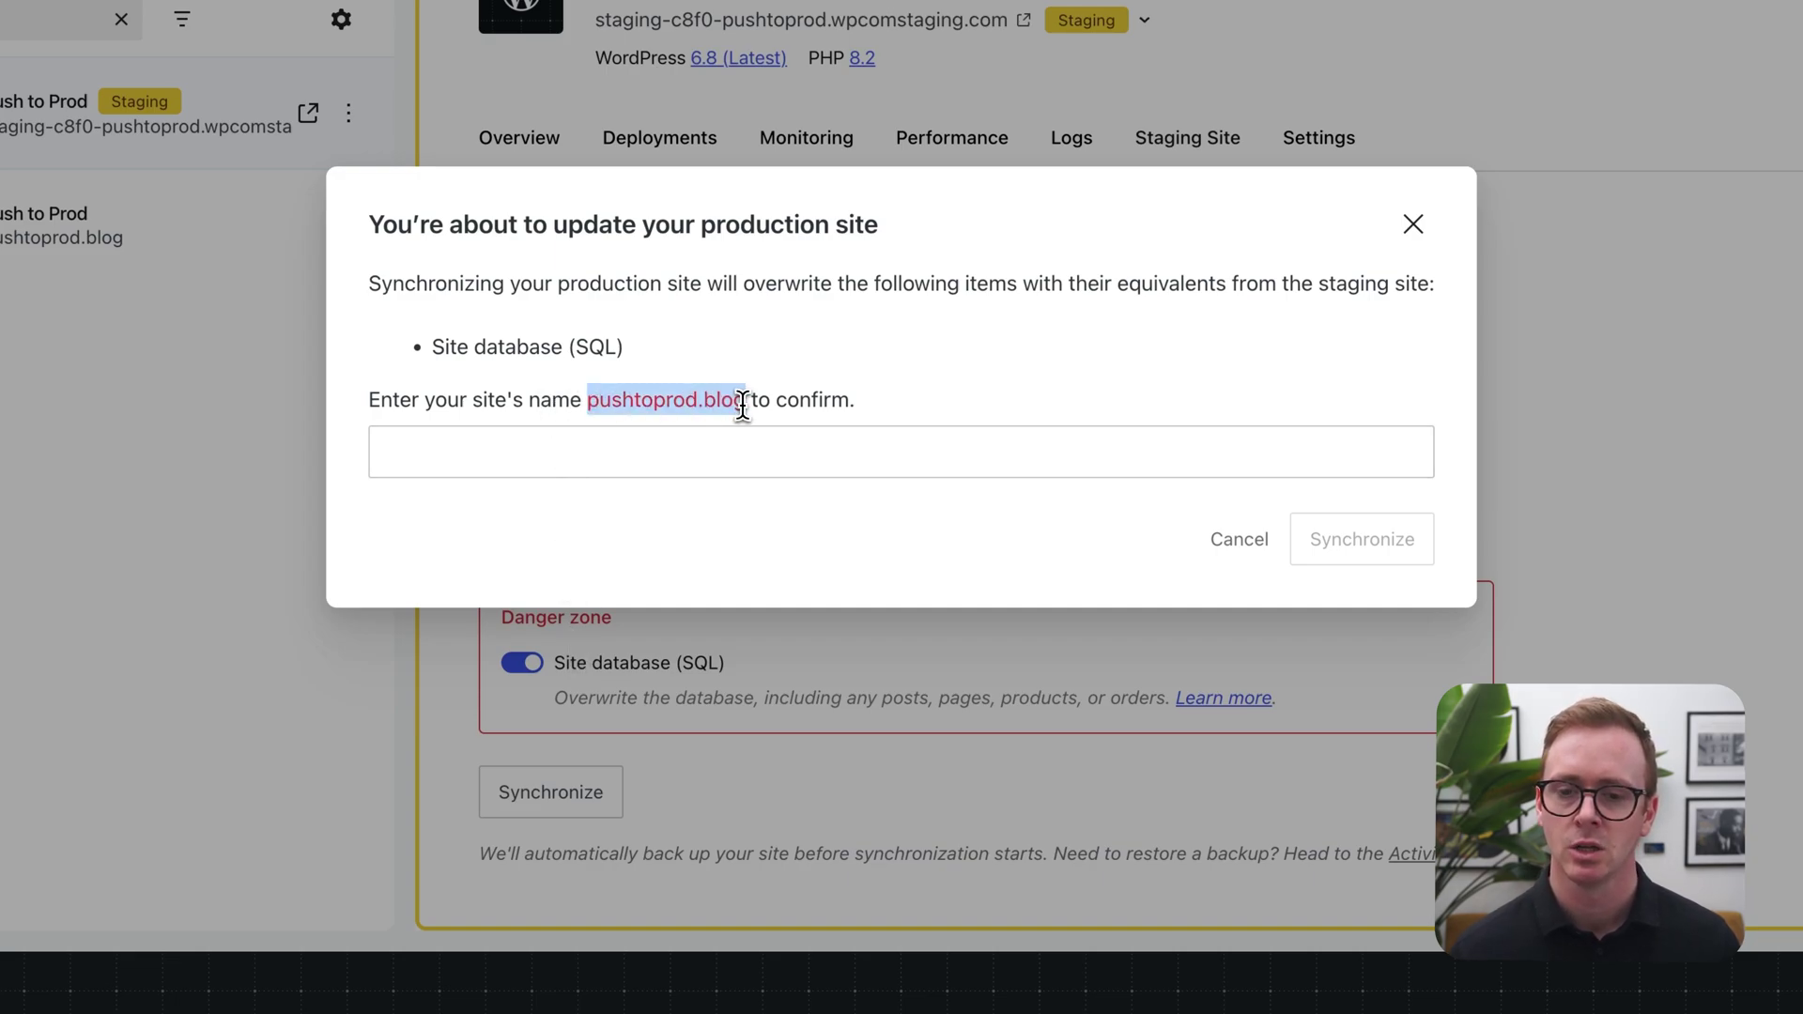
{"action": "left_click", "coordinate": [506, 449]}
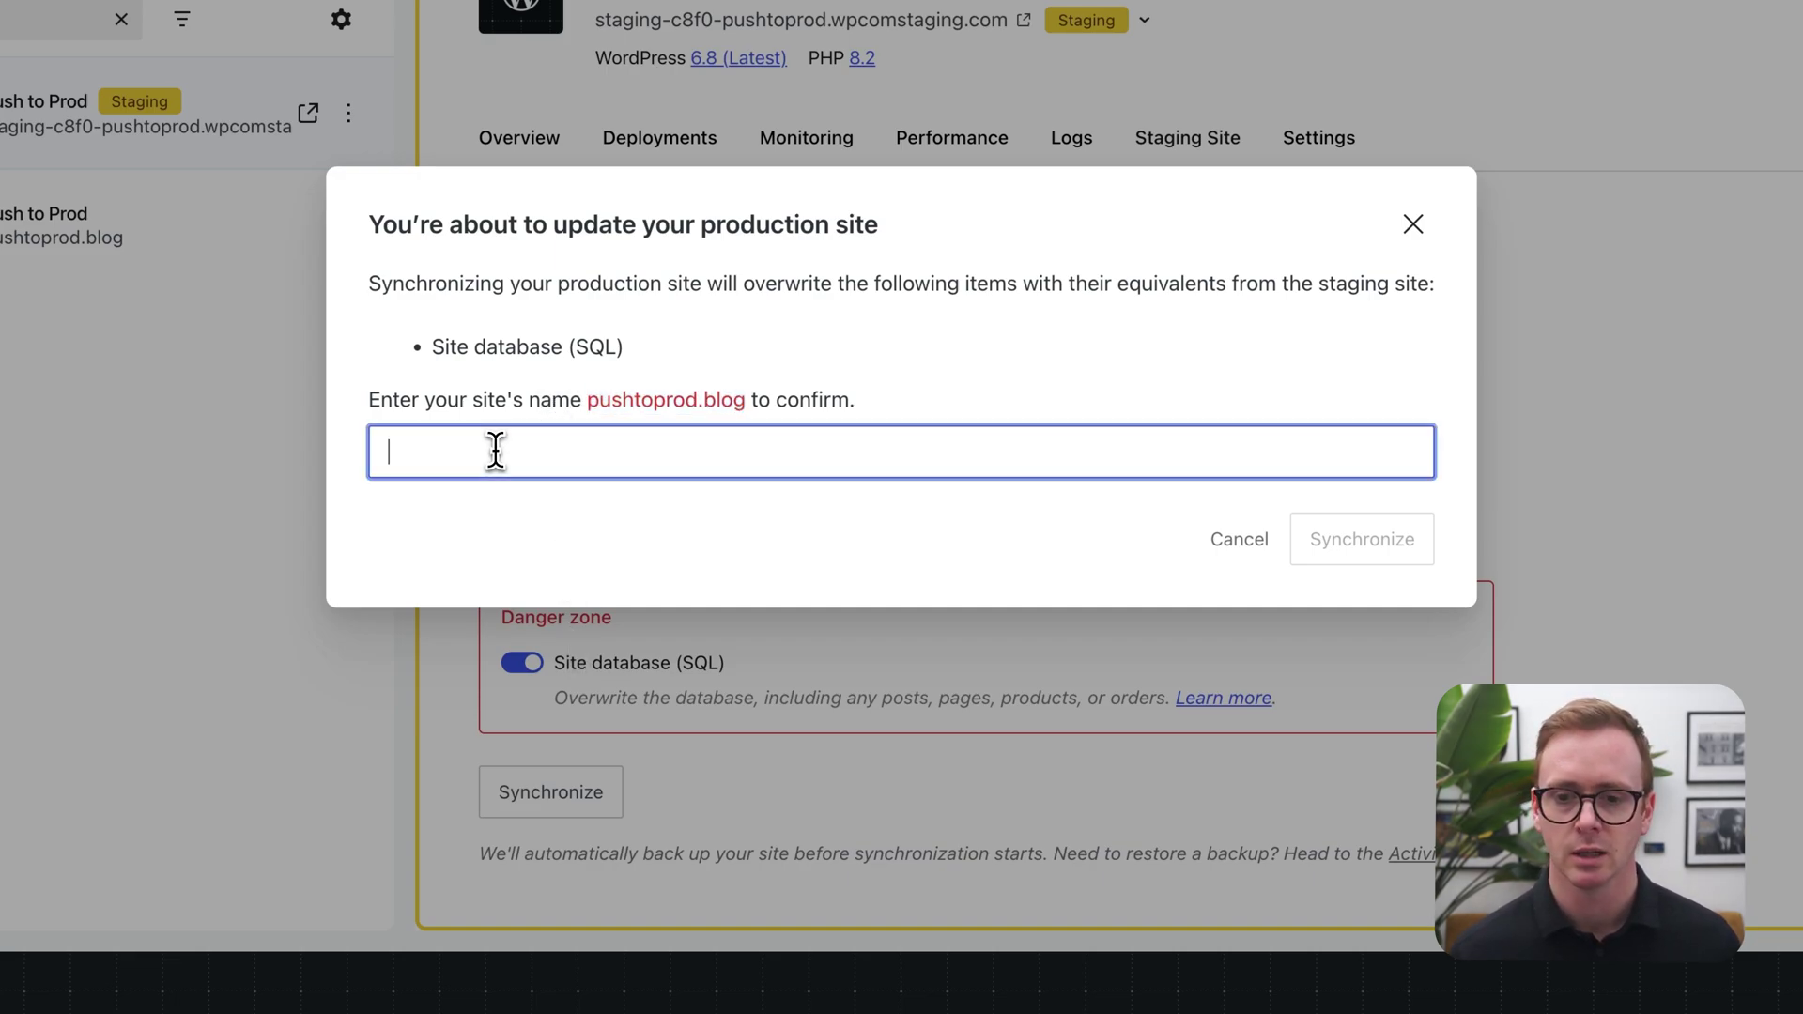
{"action": "key", "text": "super+v"}
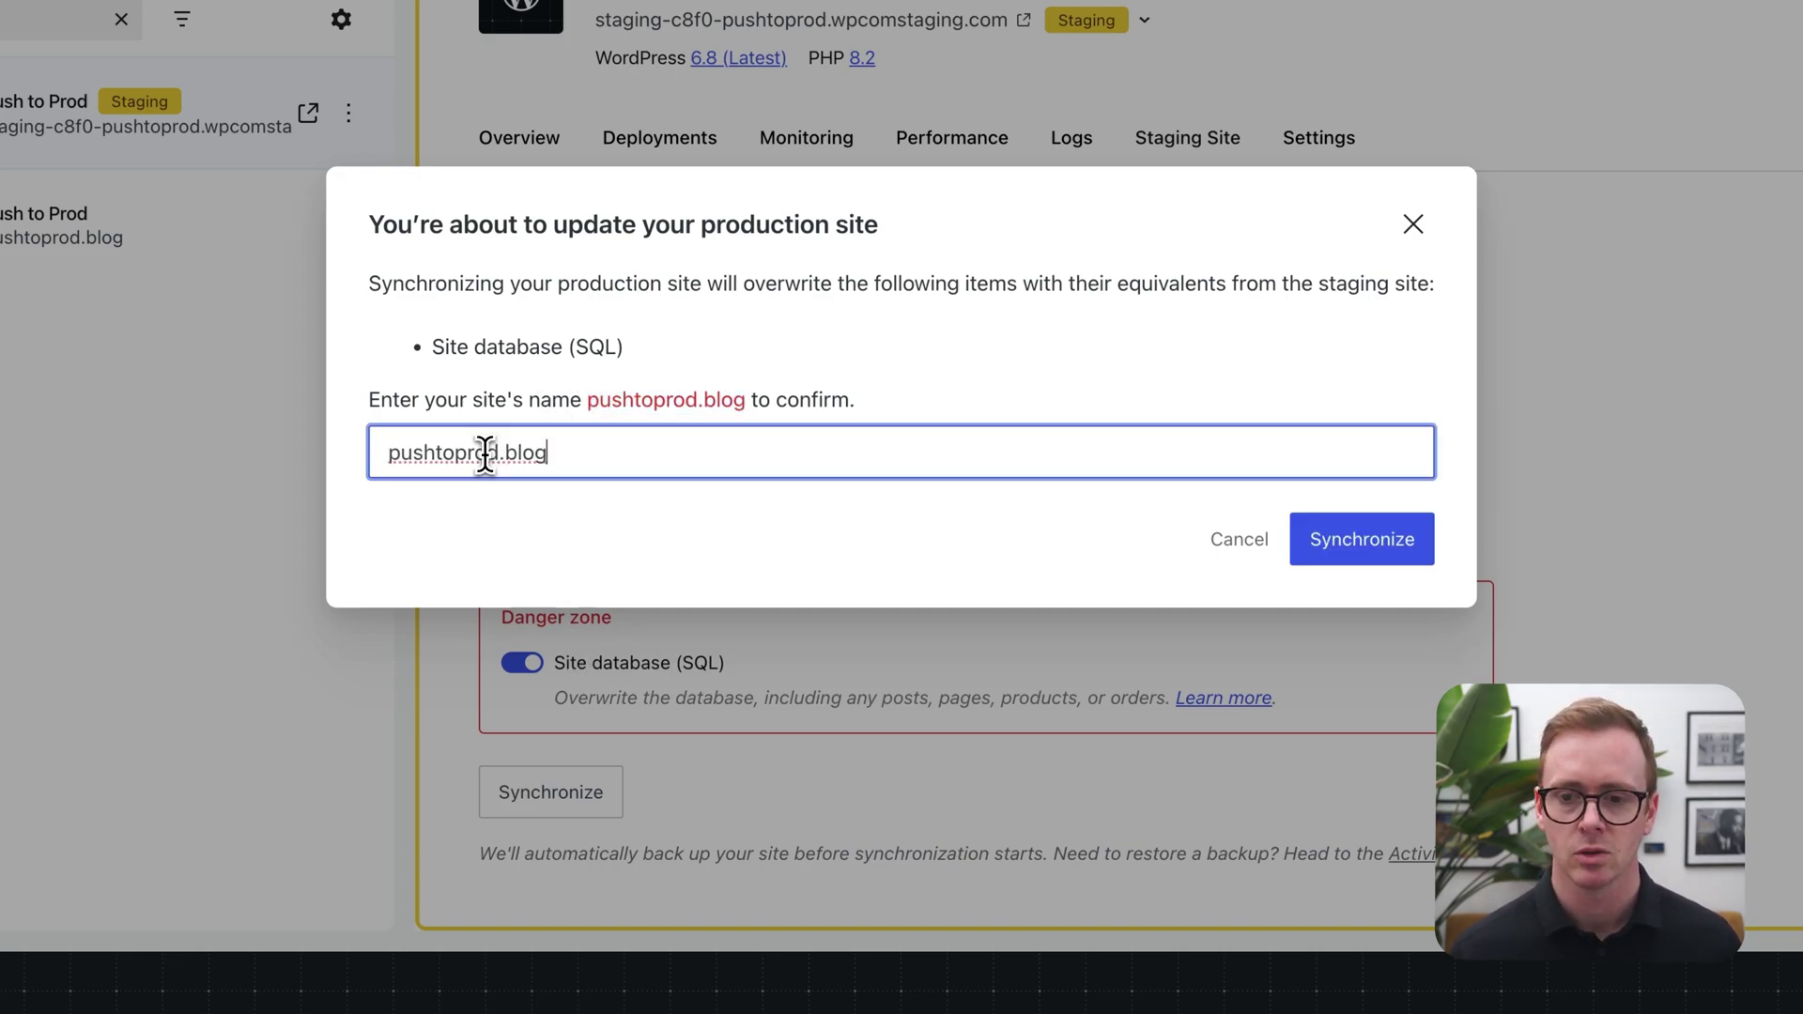
{"action": "left_click", "coordinate": [1374, 542]}
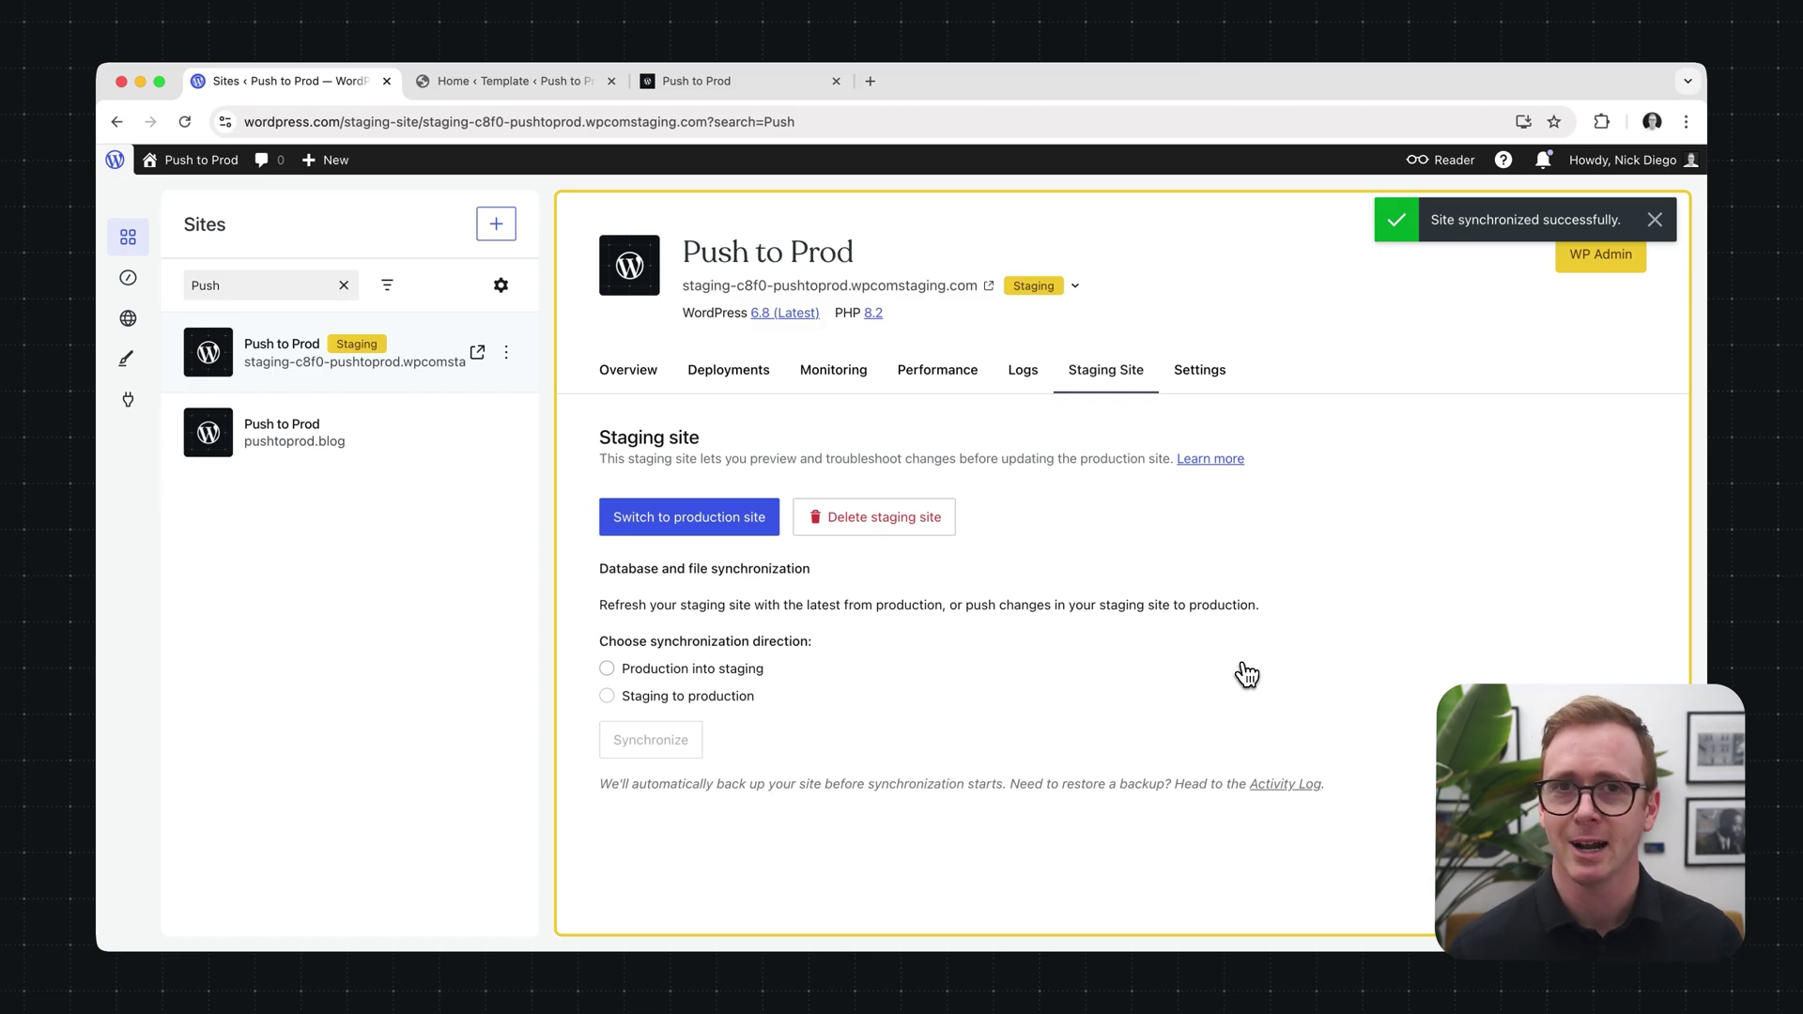
Step: Open the staging site's homepage in a new tab, scroll it, then return to the production site tab
{"action": "right_click", "coordinate": [873, 299]}
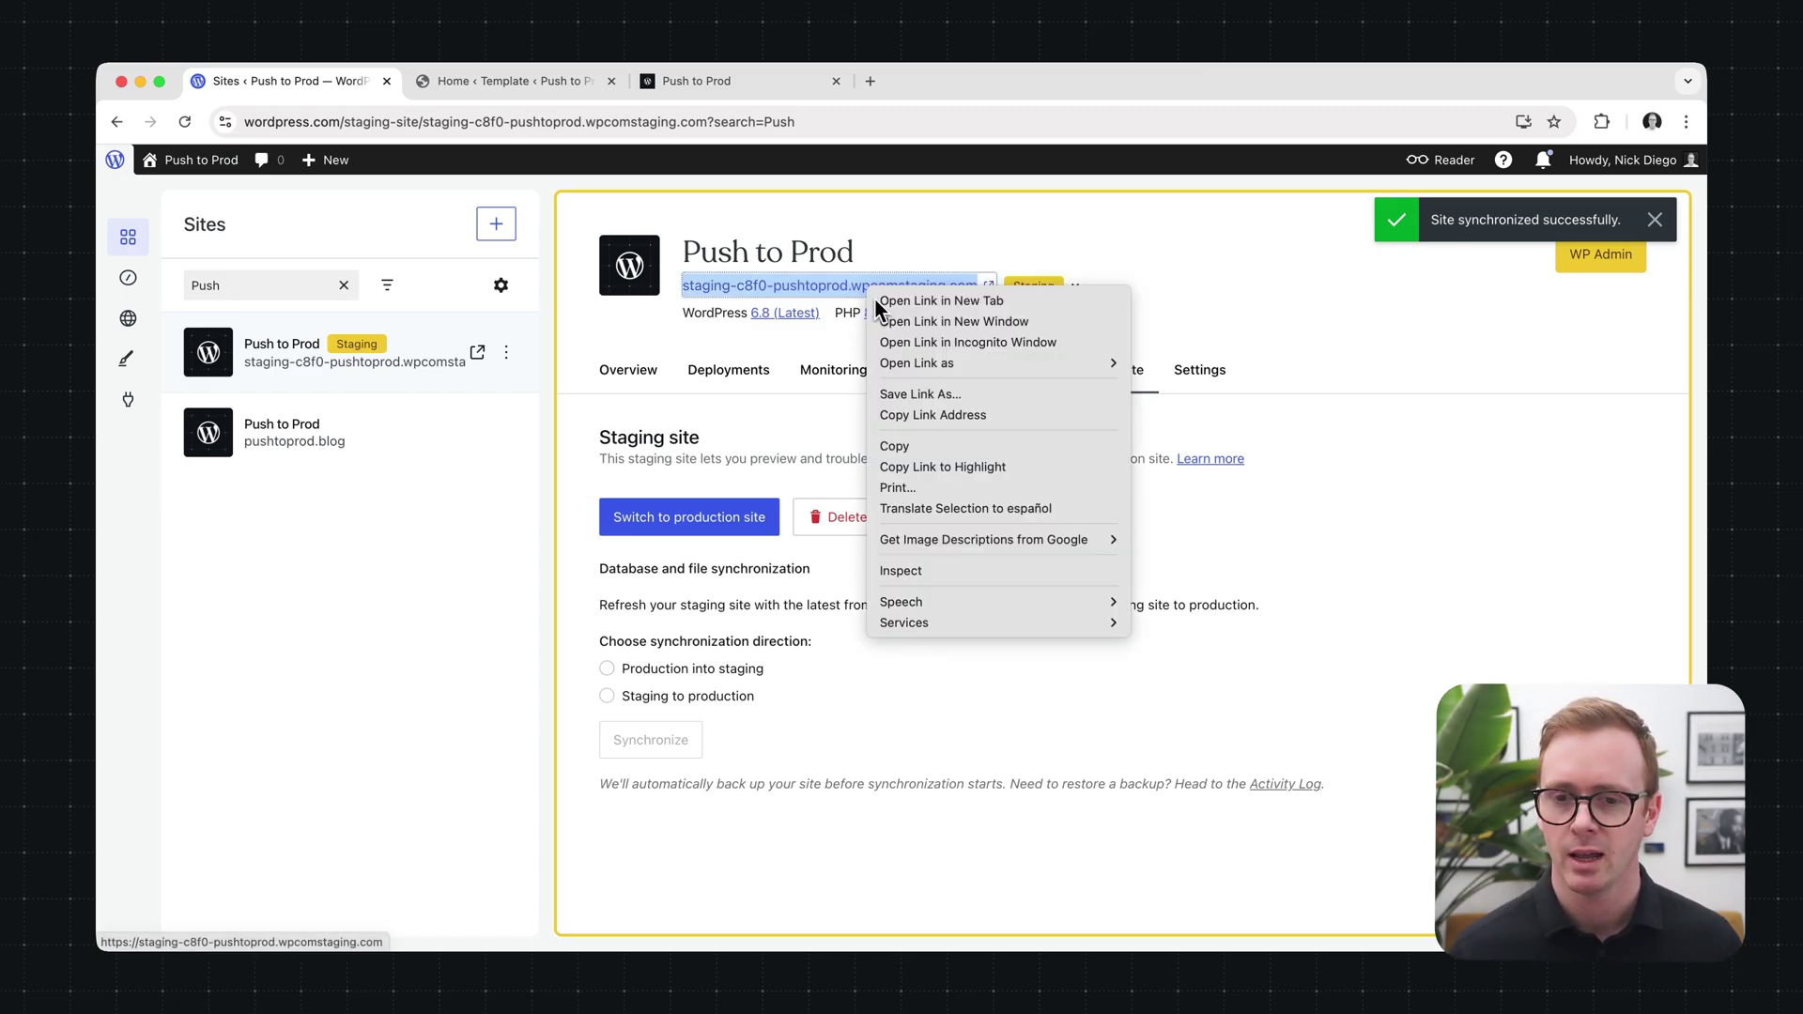
{"action": "left_click", "coordinate": [881, 303]}
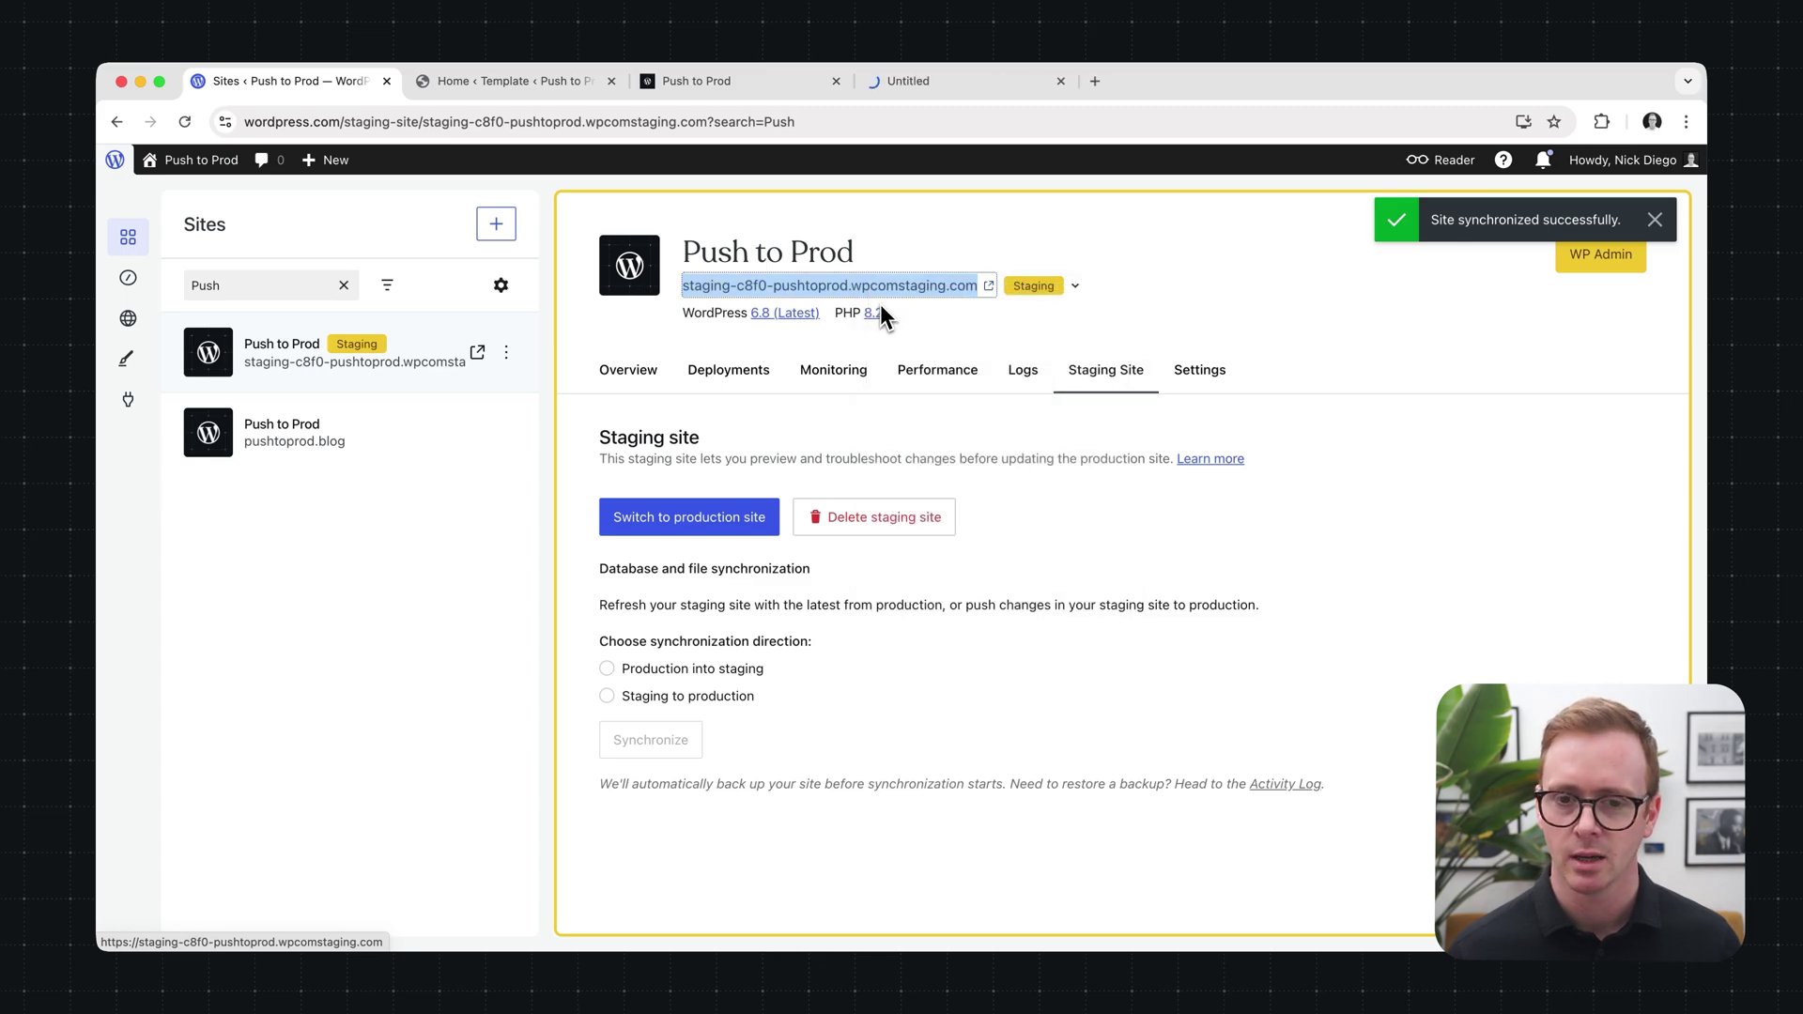
{"action": "left_click", "coordinate": [950, 88]}
{"action": "scroll", "coordinate": [950, 371], "scroll_direction": "down", "scroll_amount": 2}
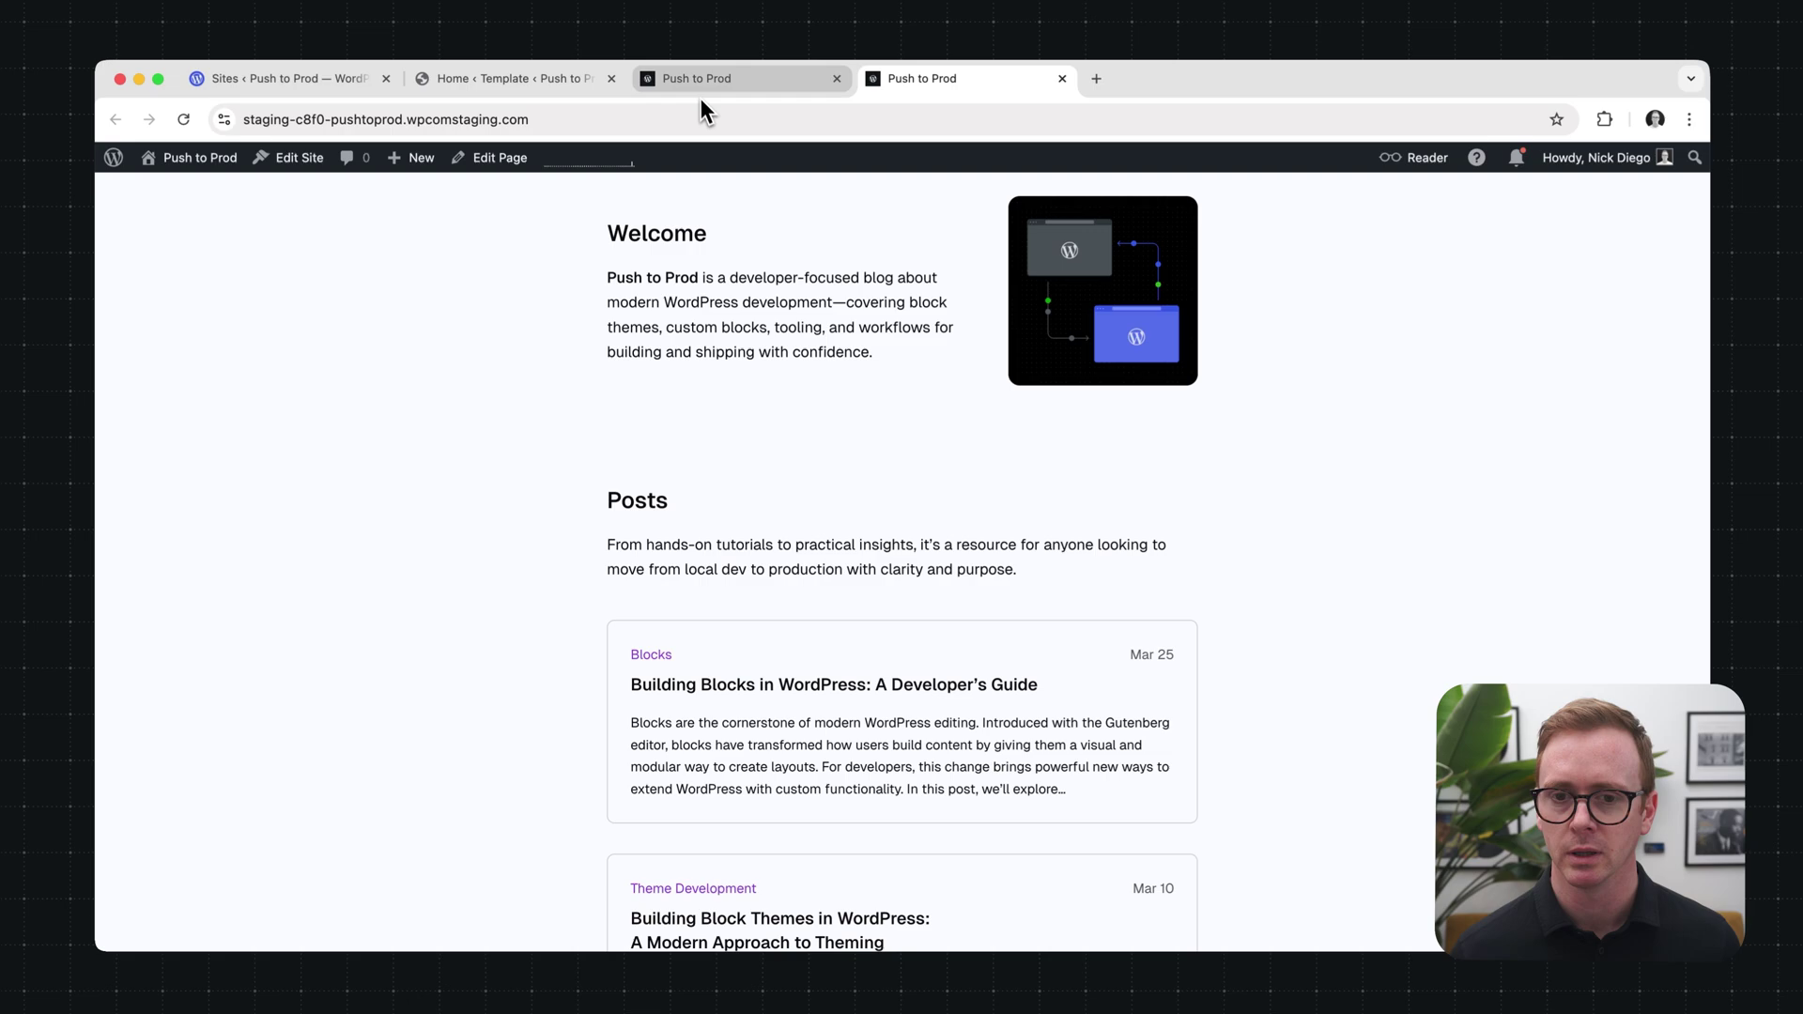
{"action": "left_click", "coordinate": [699, 86]}
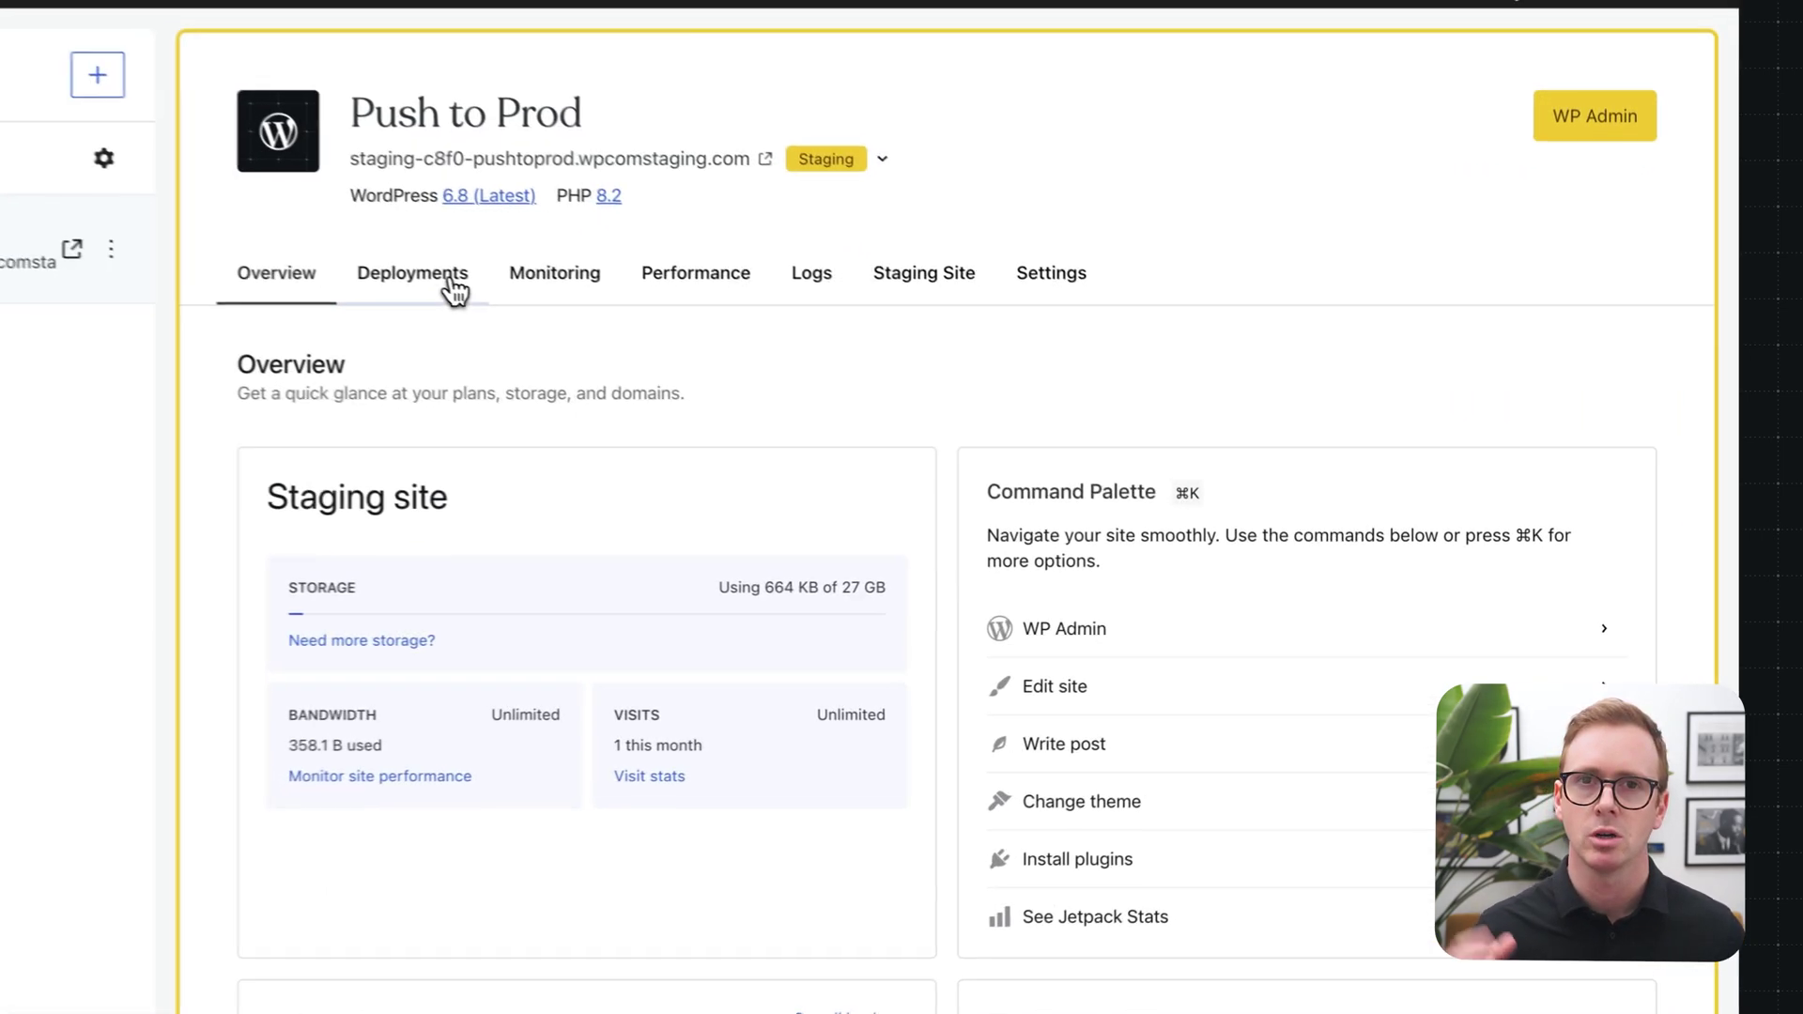
Step: View the staging site's Deployments, Monitoring and Performance pages
{"action": "left_click", "coordinate": [757, 372]}
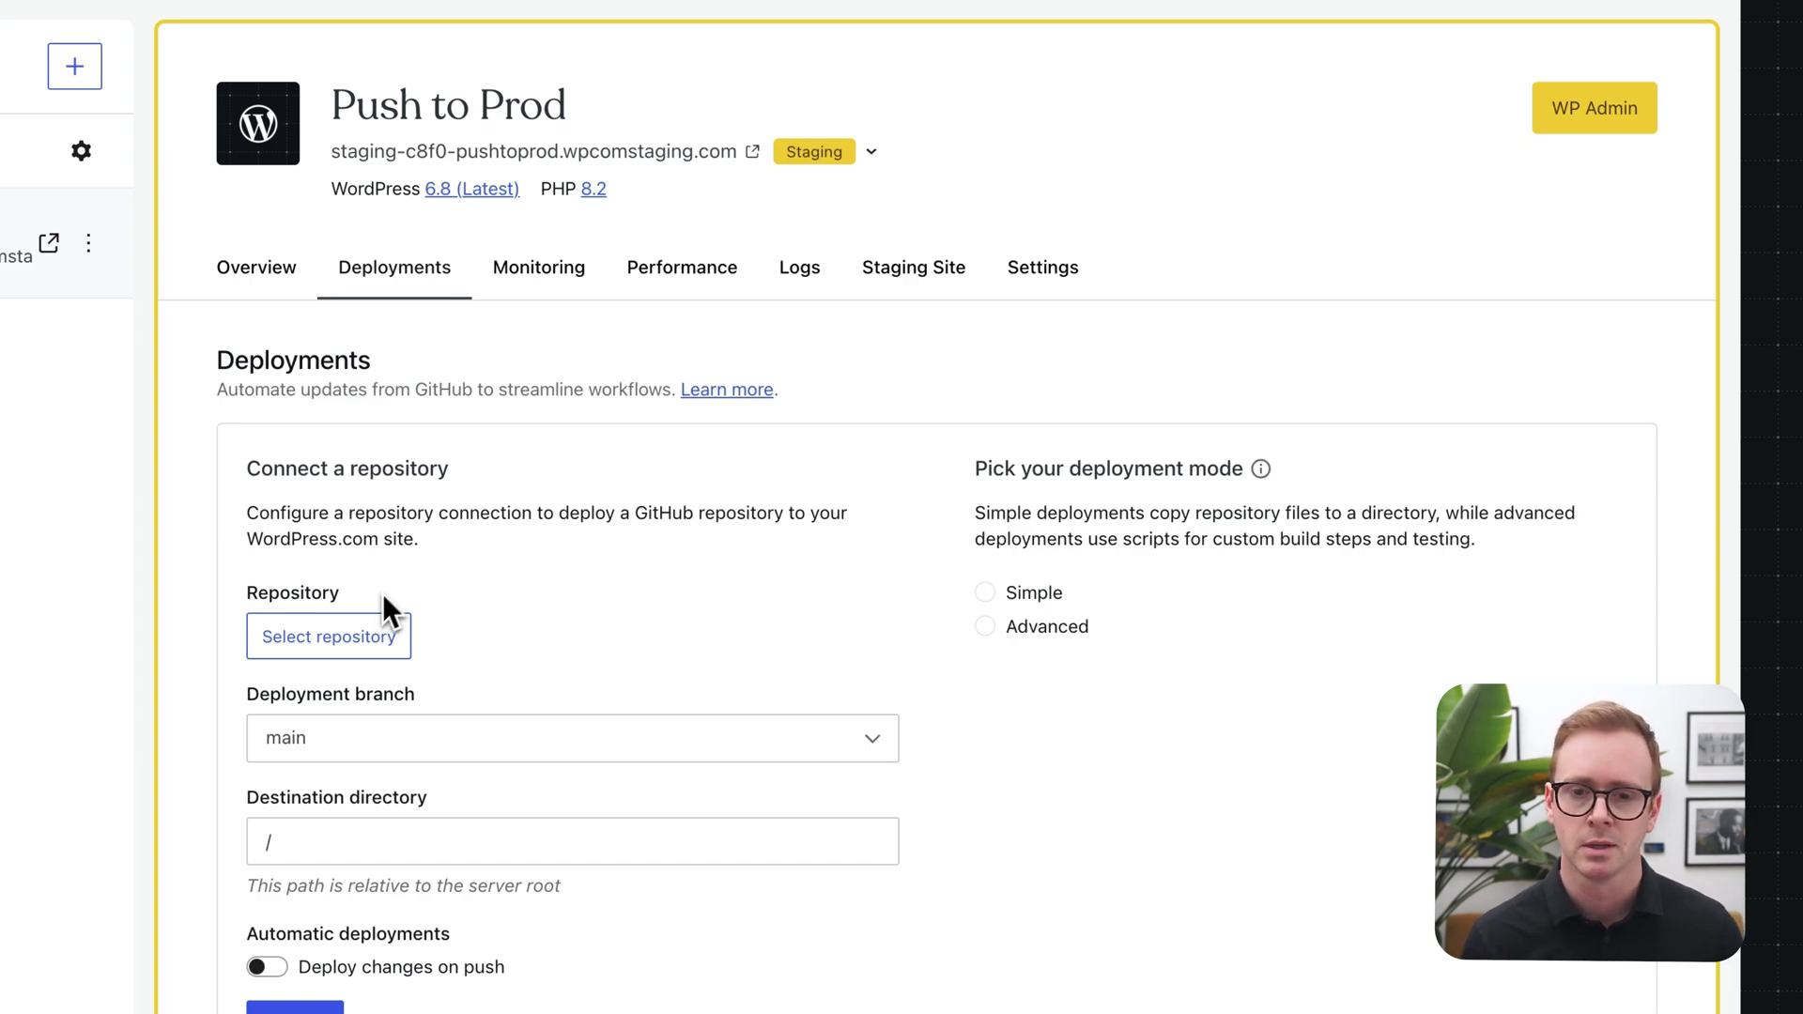
{"action": "left_click", "coordinate": [564, 294]}
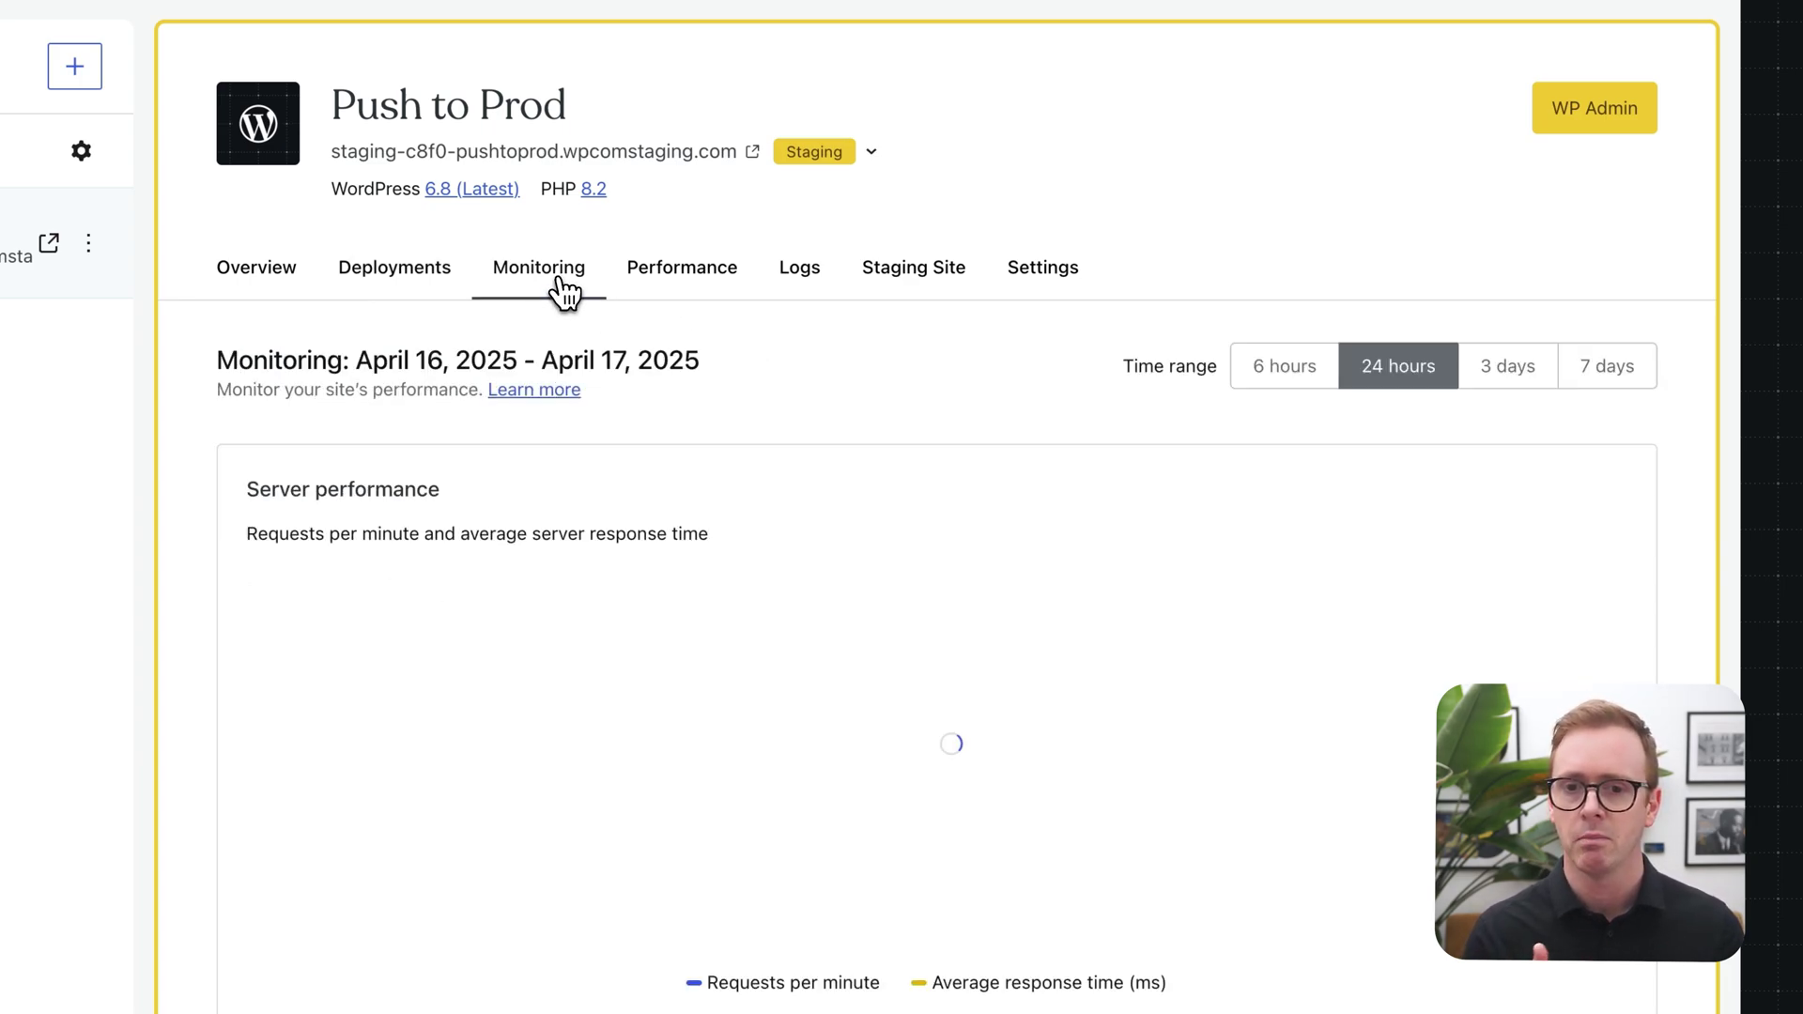
{"action": "left_click", "coordinate": [716, 287]}
Step: Browse the staging Settings' Database, SFTP/SSH and Server sections, showing PHP 8.2
{"action": "left_click", "coordinate": [1044, 287]}
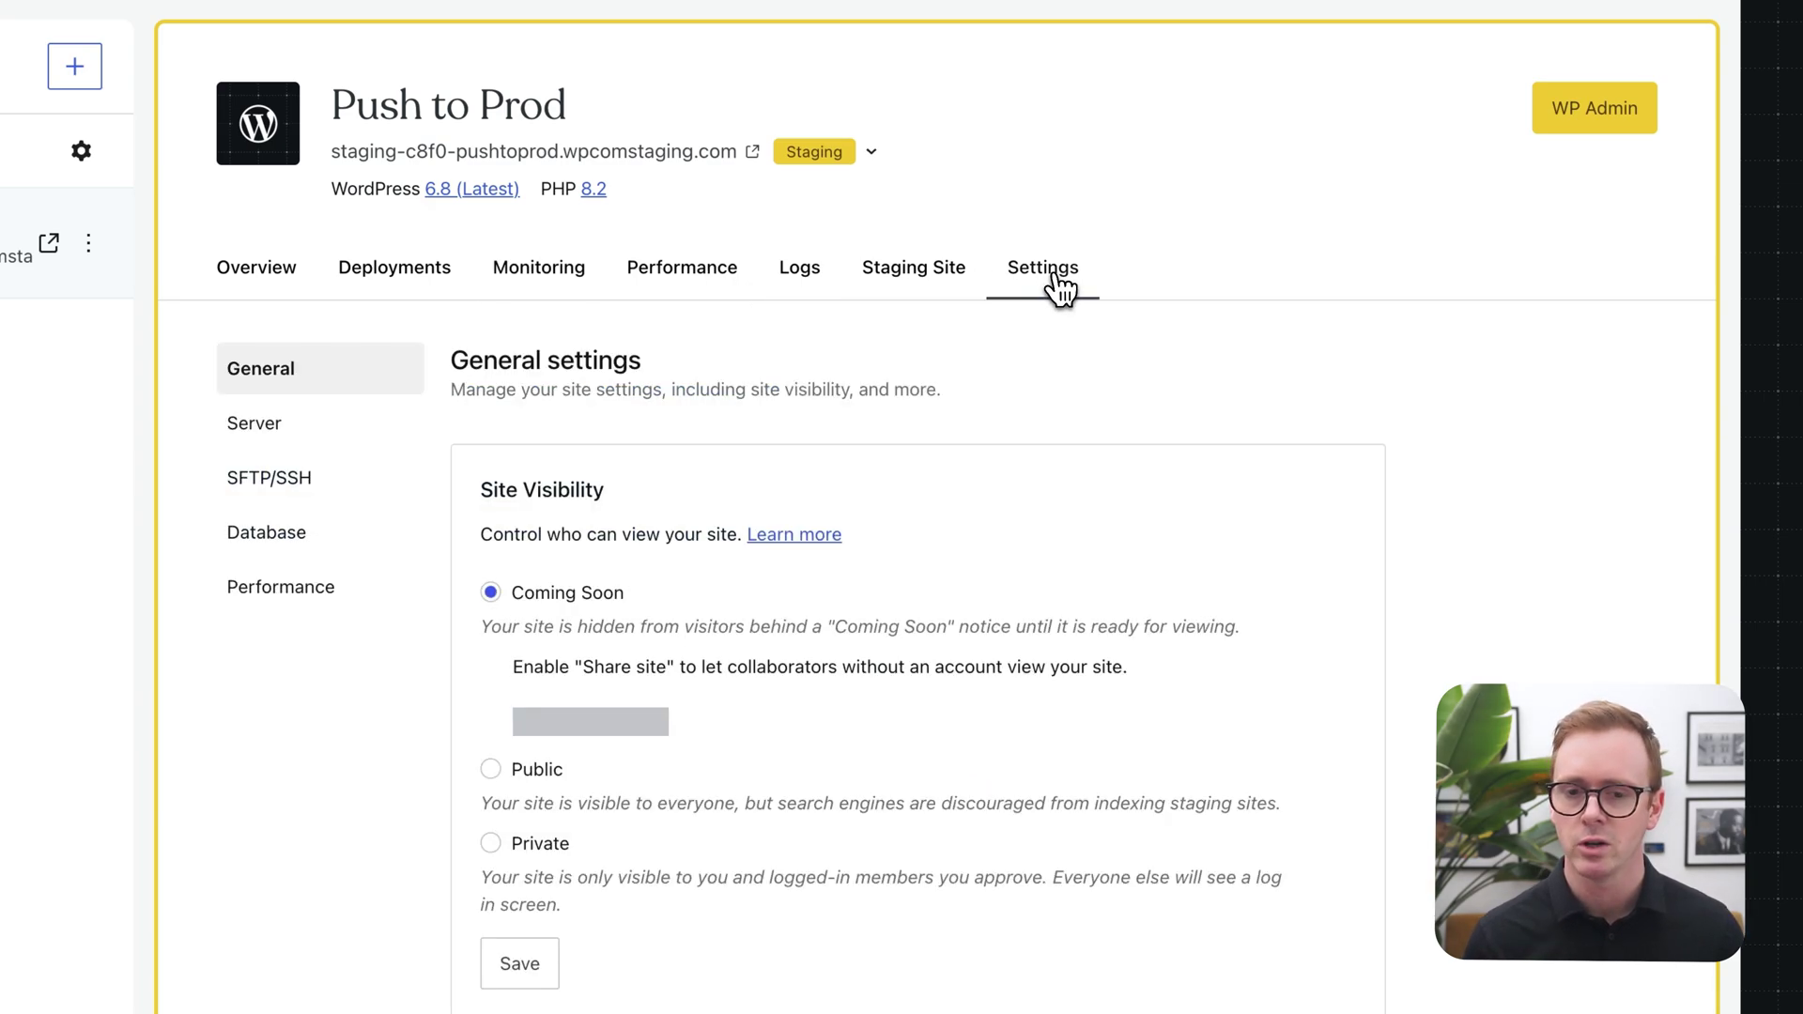
{"action": "left_click", "coordinate": [314, 552]}
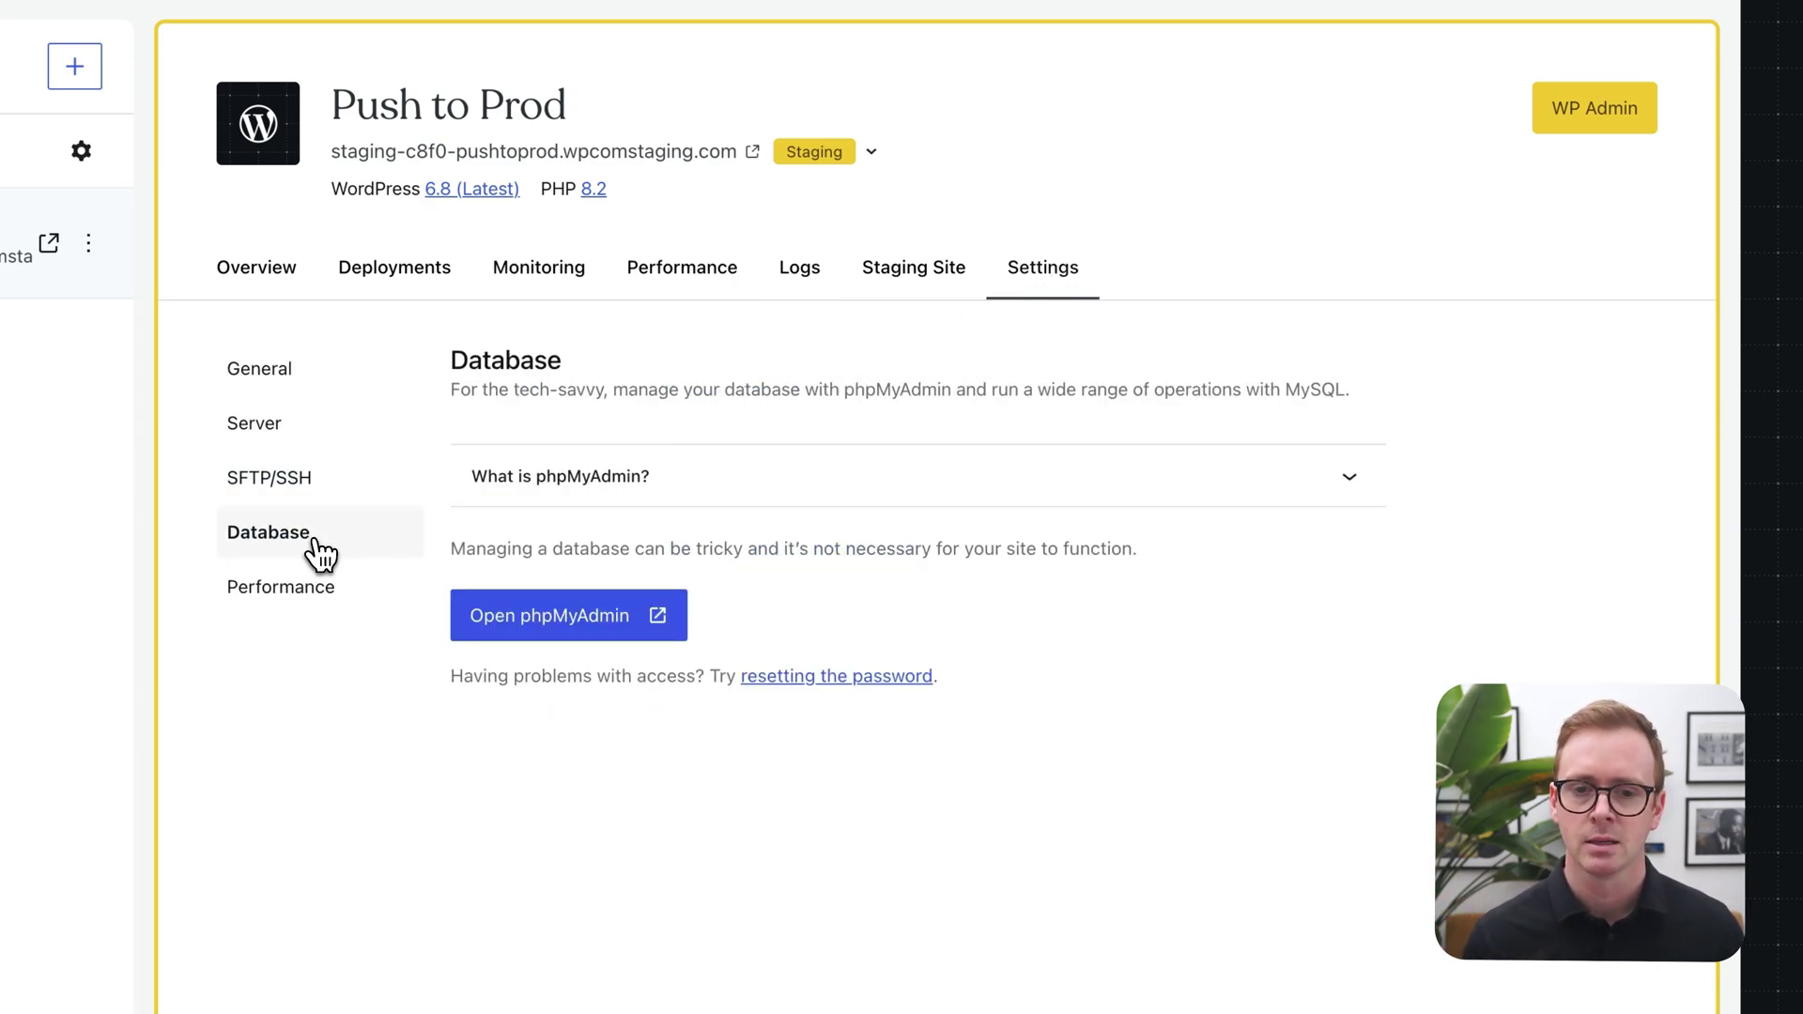
{"action": "left_click", "coordinate": [316, 497]}
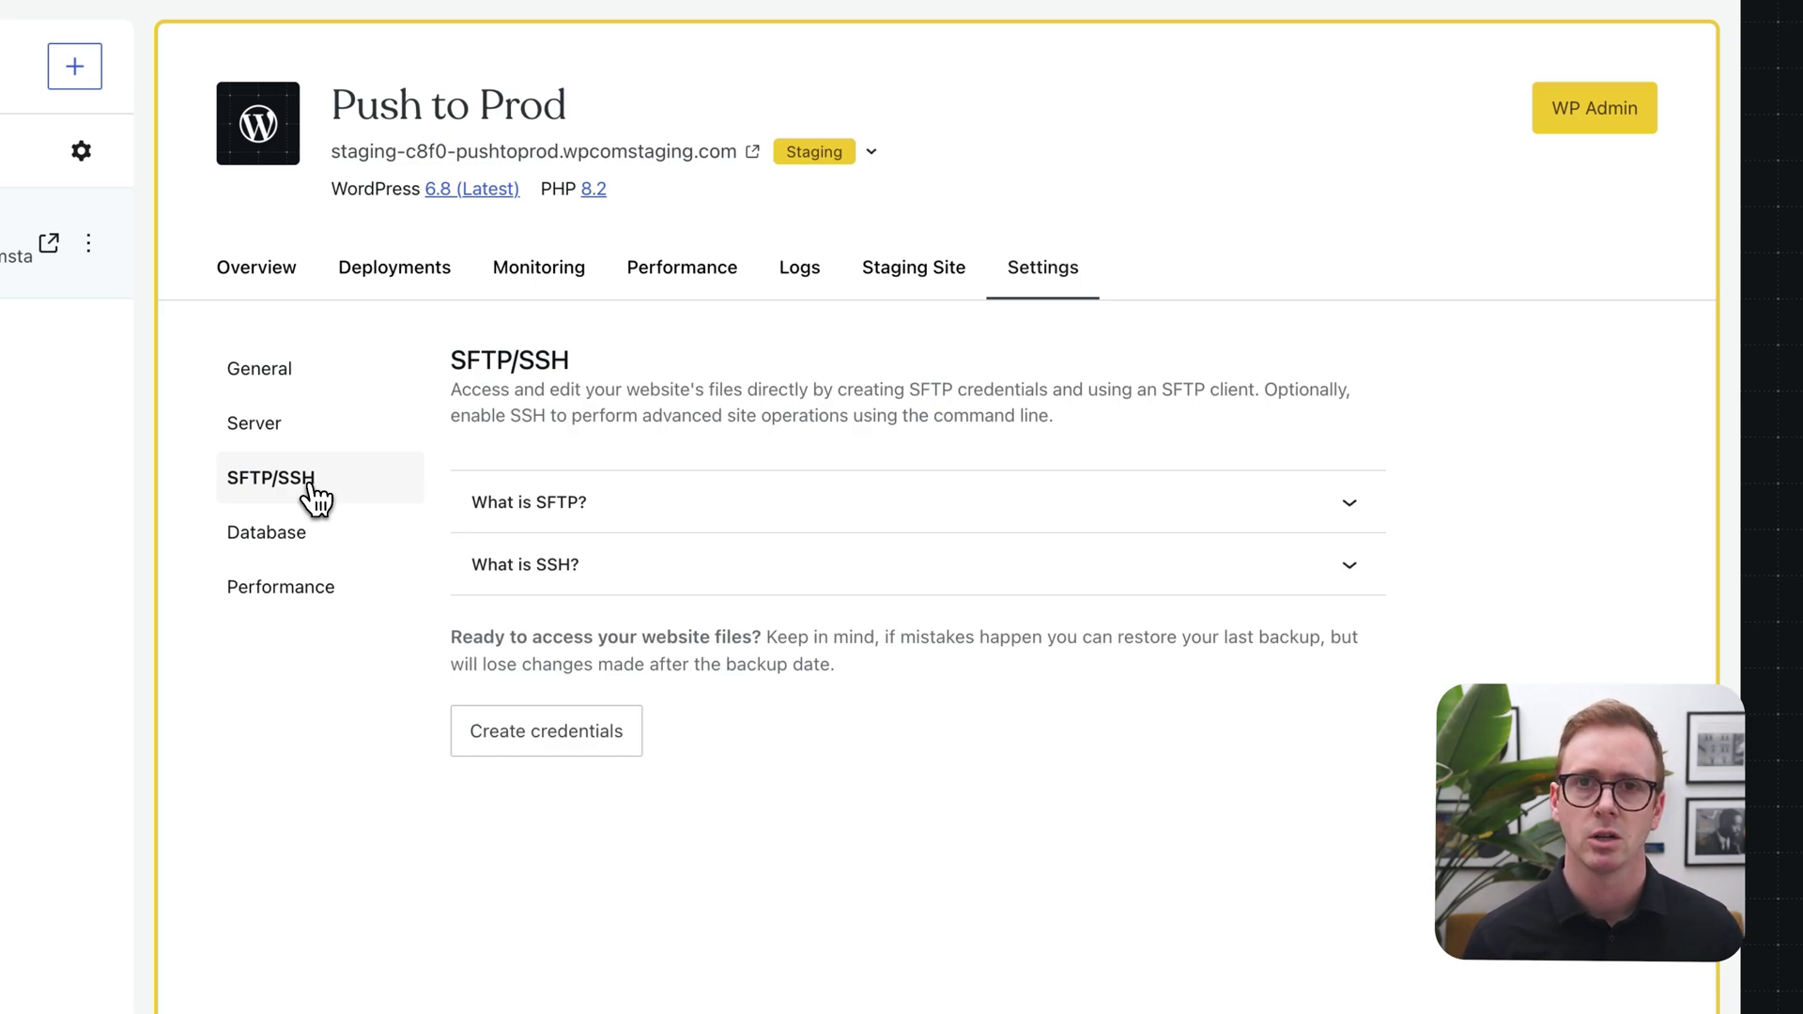
{"action": "left_click", "coordinate": [310, 449]}
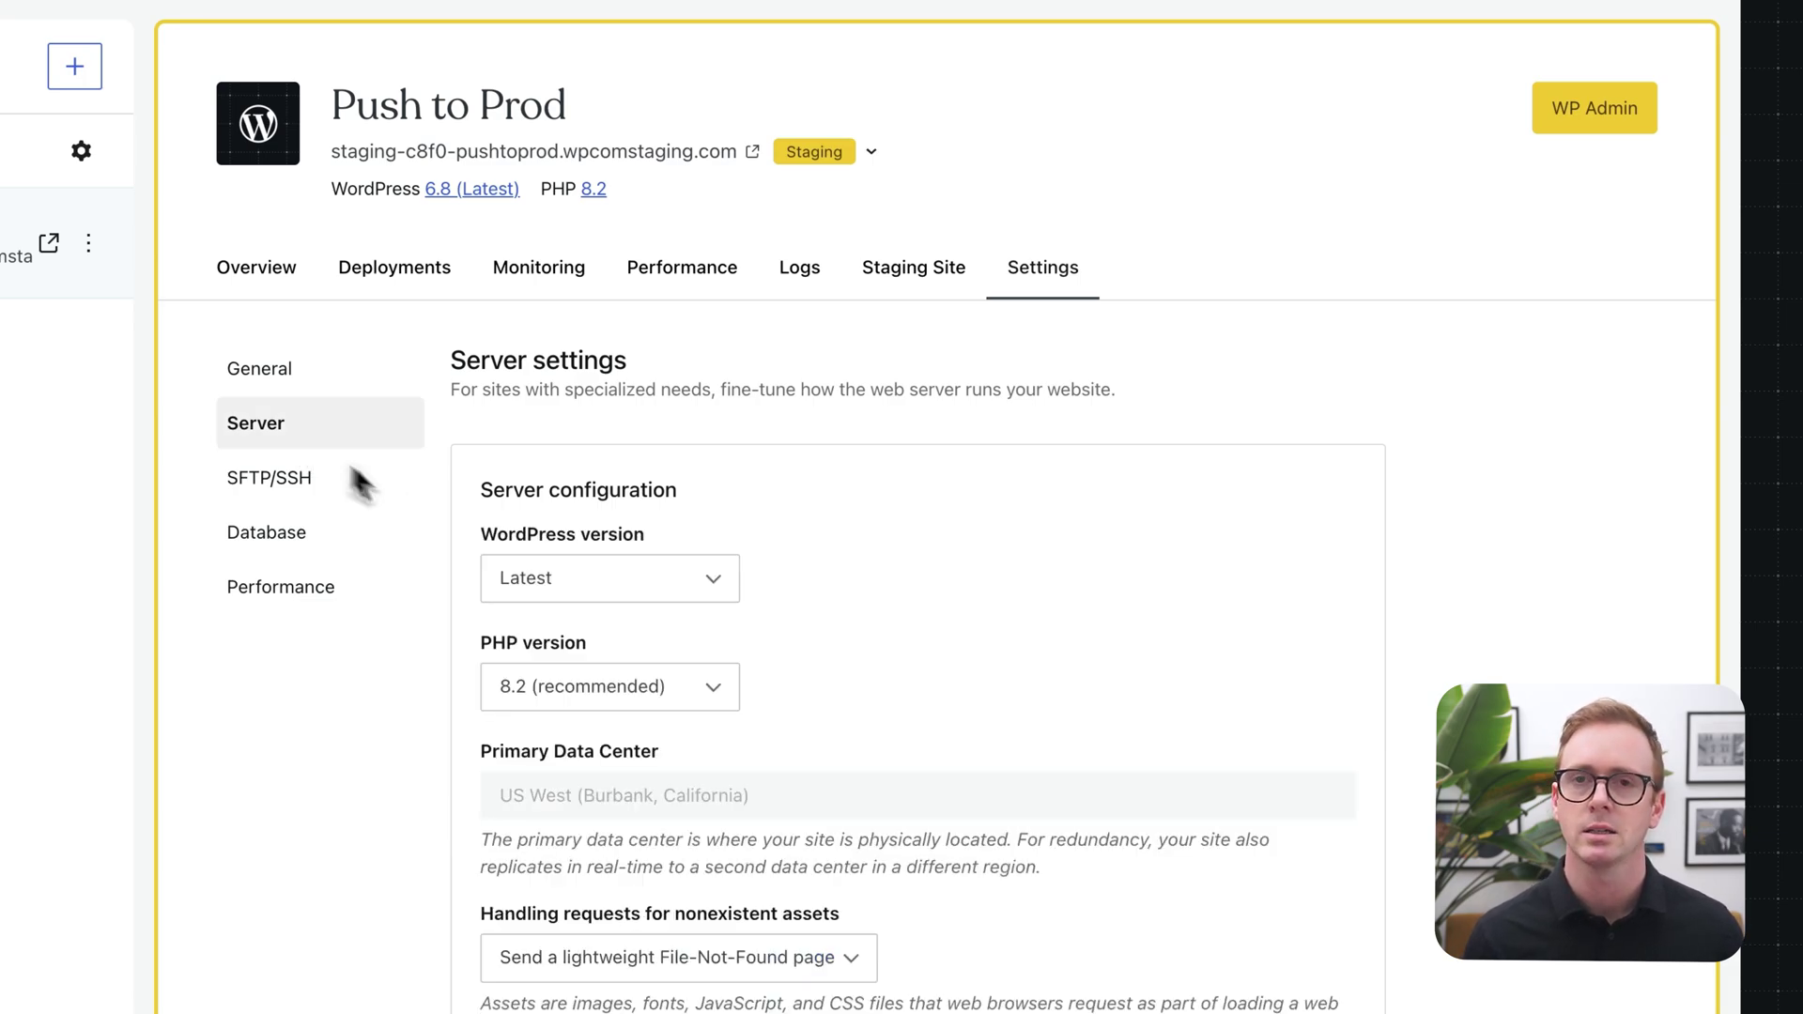
Step: Check the WordPress version options, leave it on Latest, and go to General settings
{"action": "left_click", "coordinate": [595, 574]}
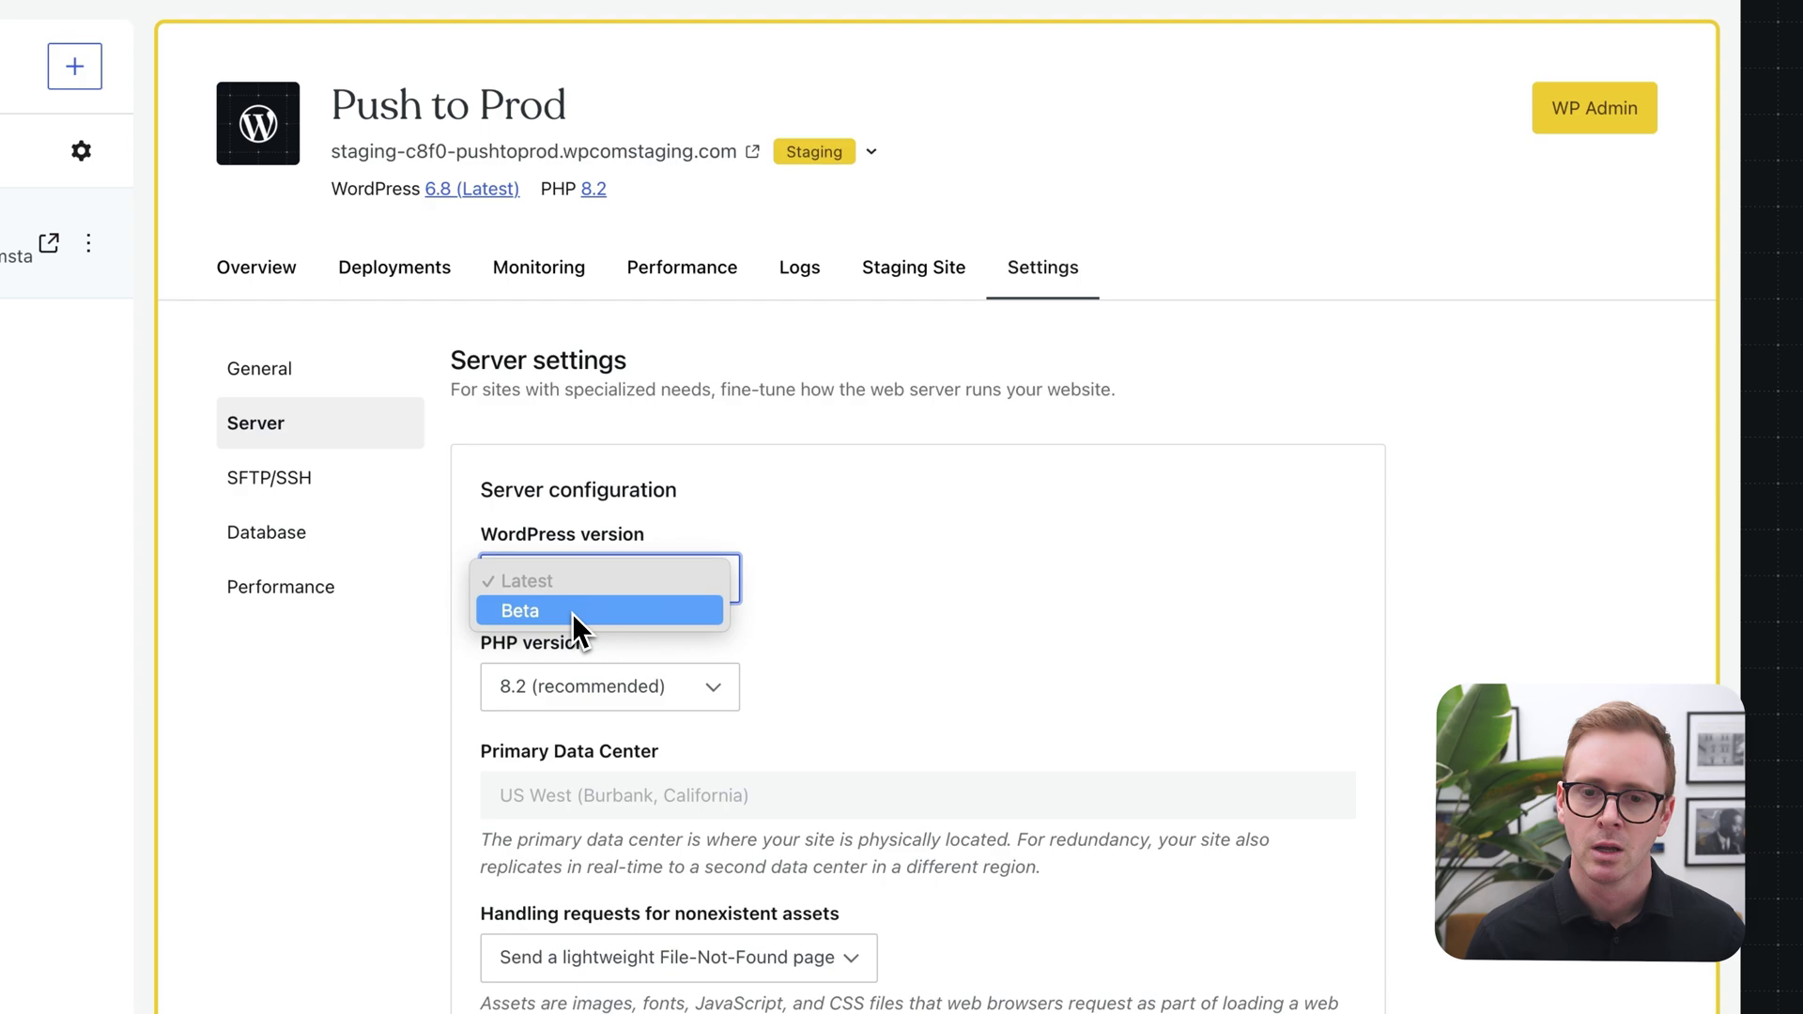
{"action": "left_click", "coordinate": [810, 599]}
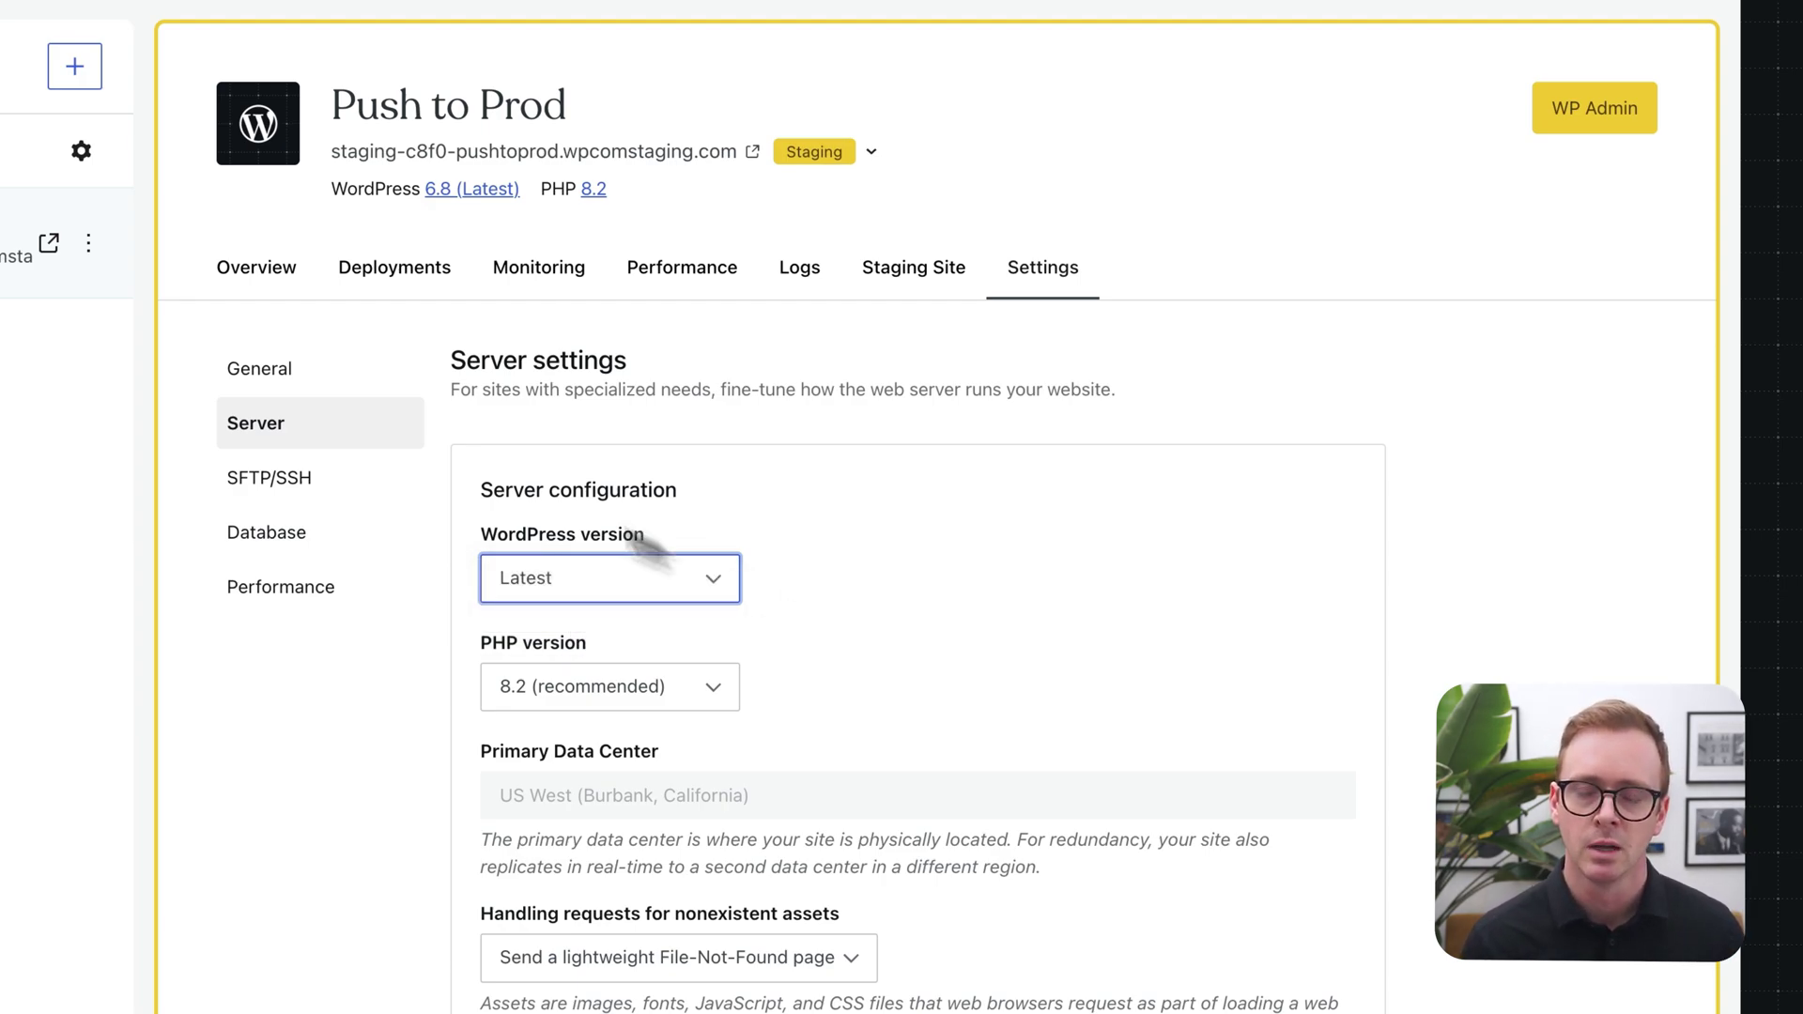
{"action": "left_click", "coordinate": [275, 374]}
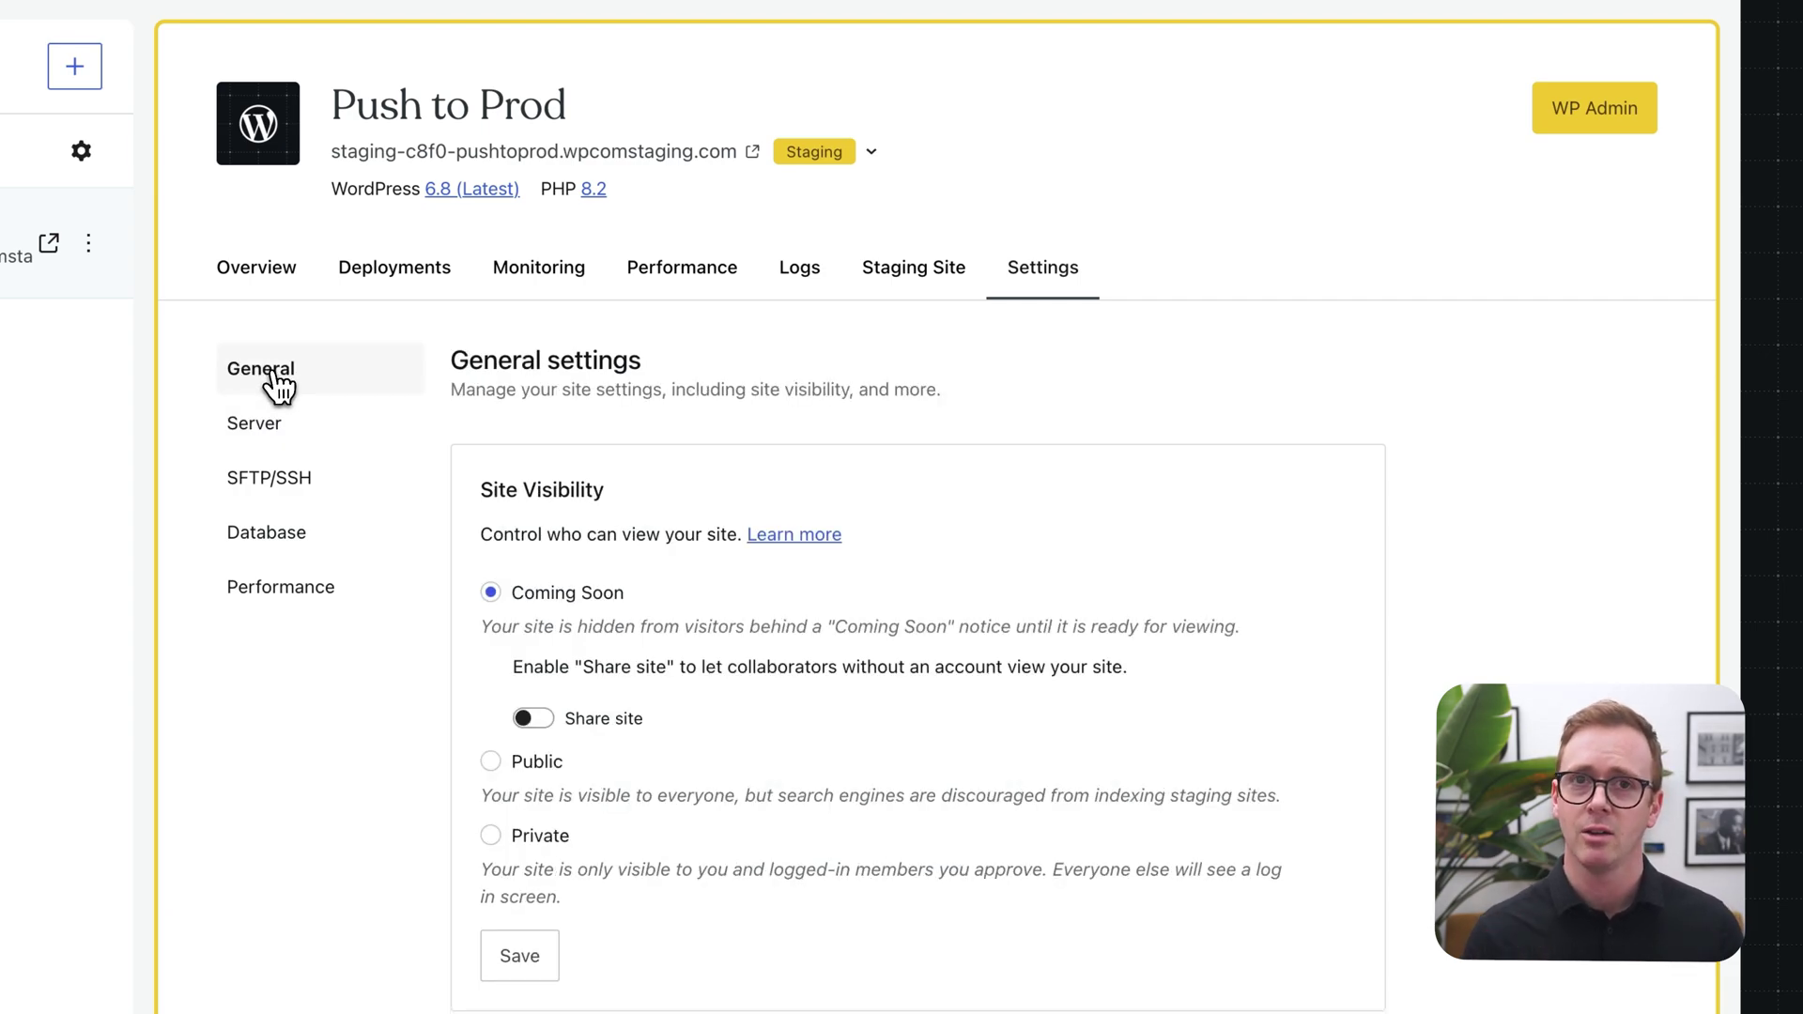